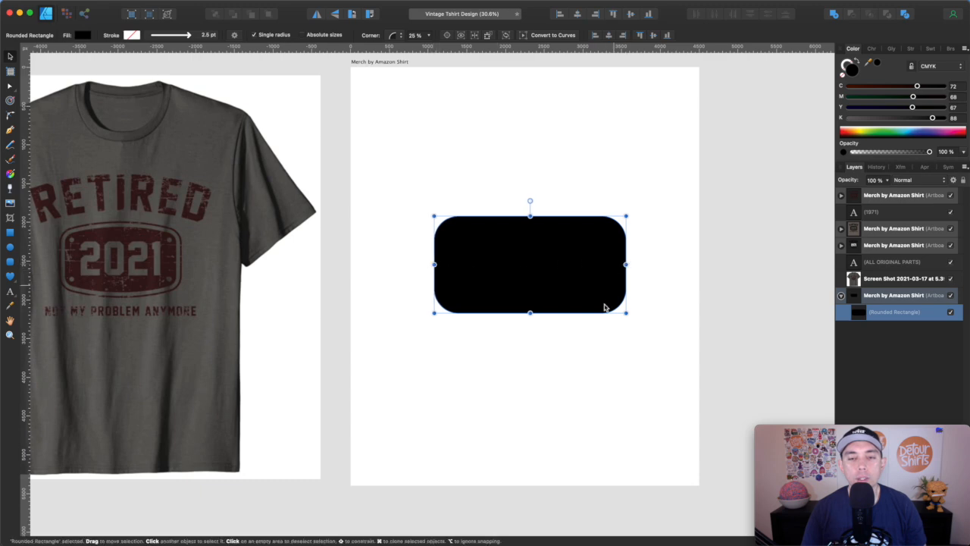
# Slightly reduce the black rounded rectangle's height and width, and set its corner radius to 11 %
pyautogui.moveTo(530, 313); pyautogui.dragTo(530, 307)
pyautogui.moveTo(623, 262); pyautogui.dragTo(621, 261)
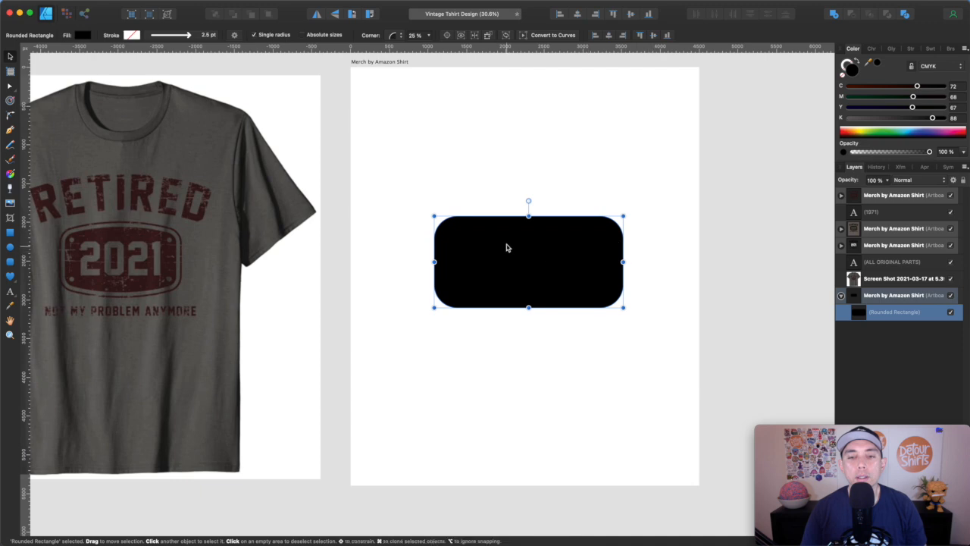
pyautogui.click(429, 36)
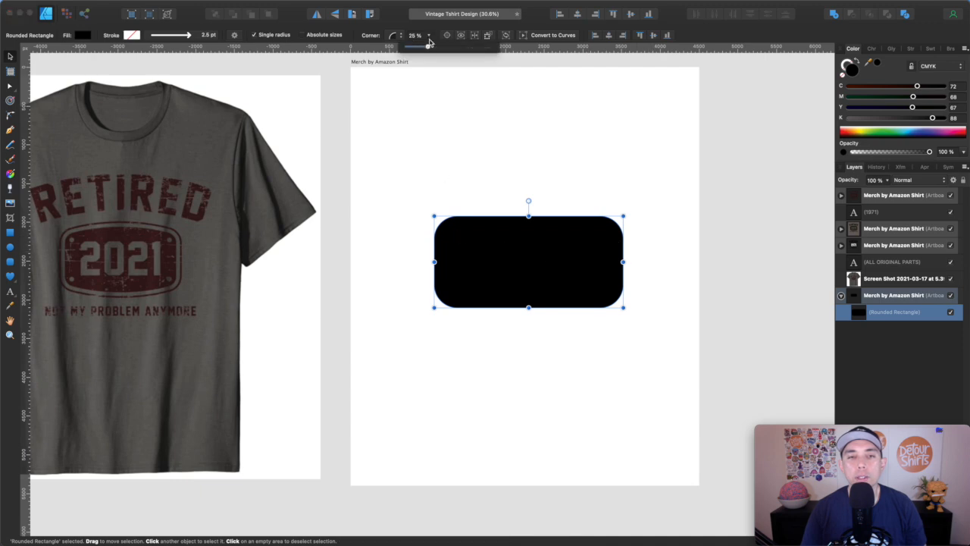
pyautogui.moveTo(429, 48)
pyautogui.mouseDown()
pyautogui.moveTo(437, 47)
pyautogui.moveTo(416, 48)
pyautogui.mouseUp()
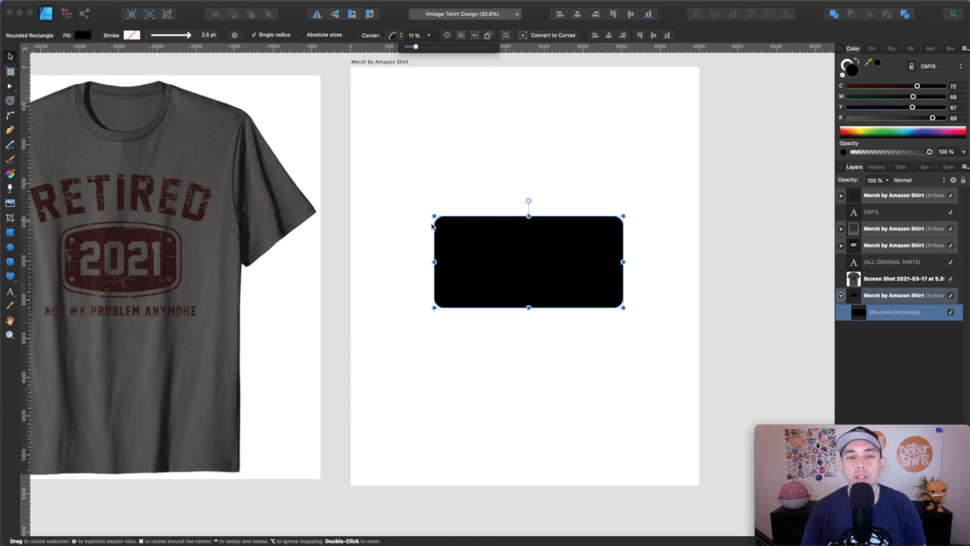
pyautogui.click(504, 181)
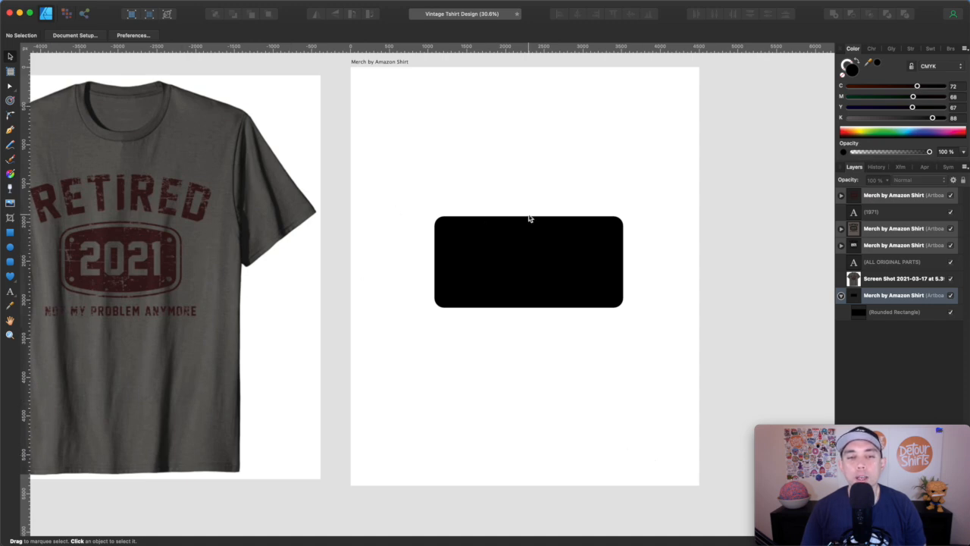
# Convert the rounded rectangle to curves and place a vertical guide through its horizontal centre
pyautogui.click(531, 249)
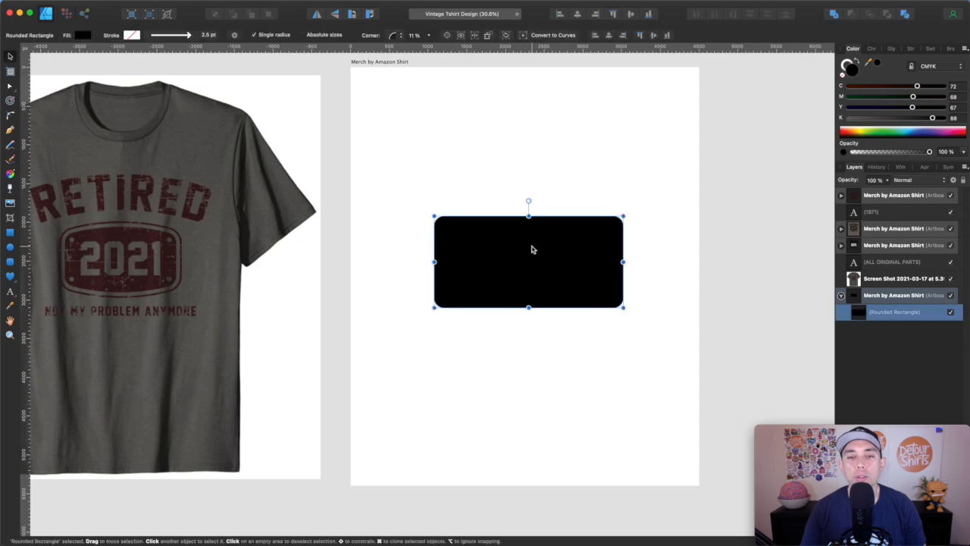
pyautogui.click(545, 36)
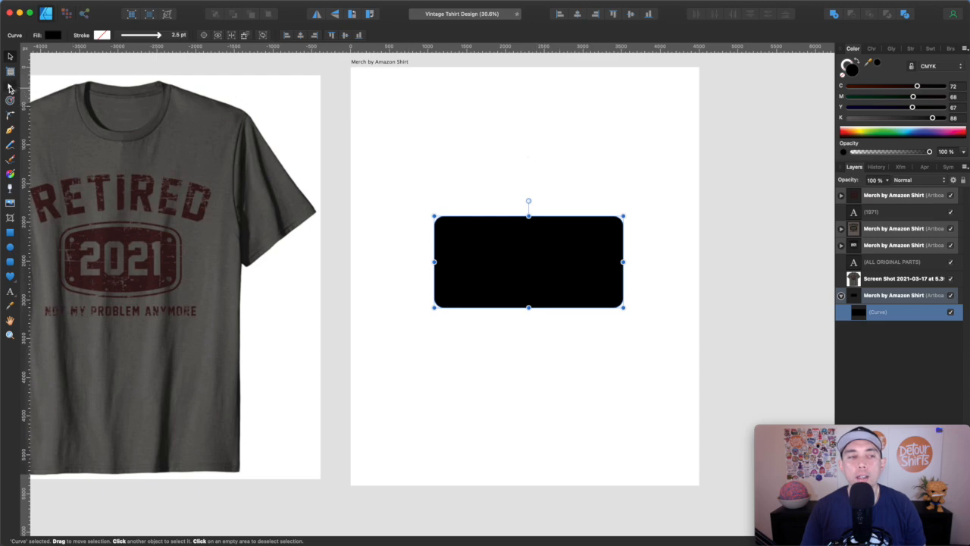
pyautogui.click(10, 87)
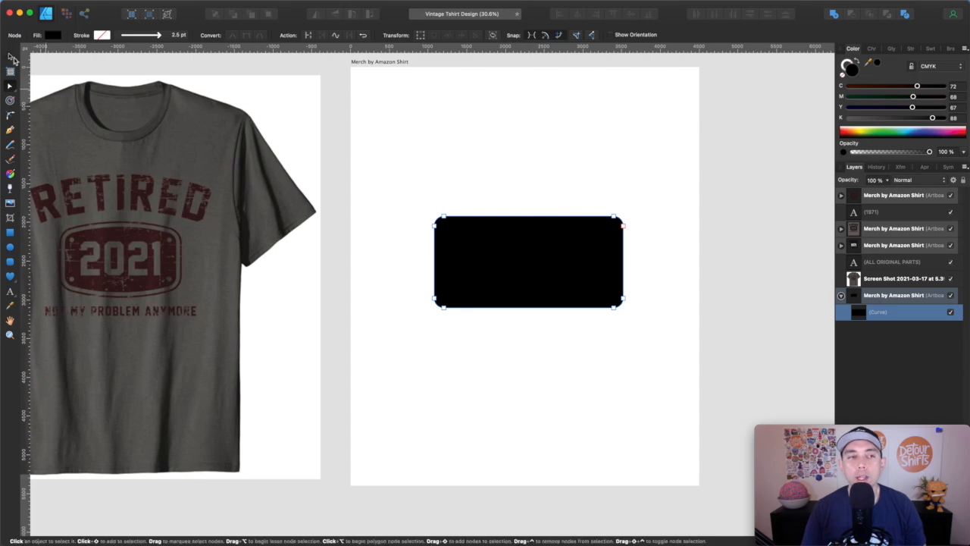
pyautogui.click(11, 58)
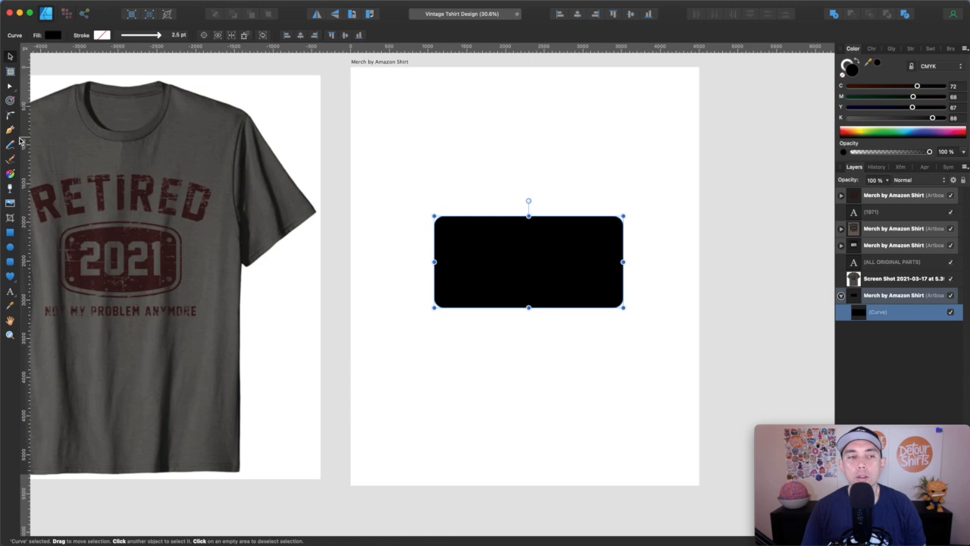
pyautogui.moveTo(22, 141); pyautogui.dragTo(529, 183)
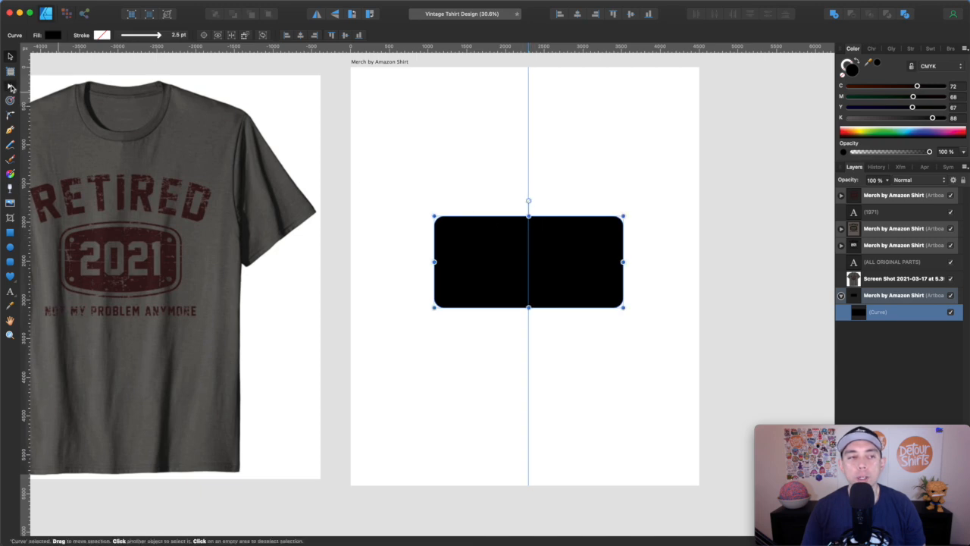
# Add a node to the shape's top and bottom edges where the vertical guide crosses them
pyautogui.click(10, 86)
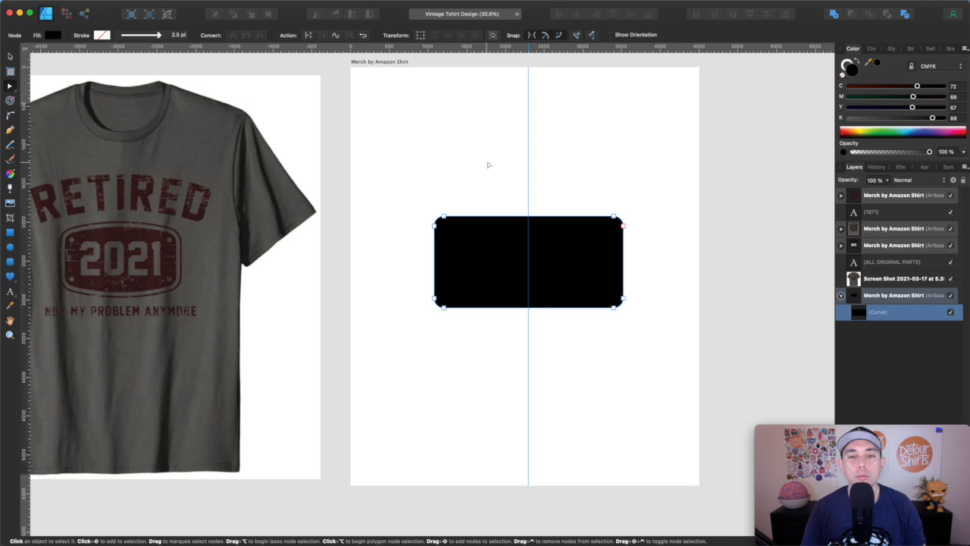
pyautogui.click(529, 218)
pyautogui.click(529, 307)
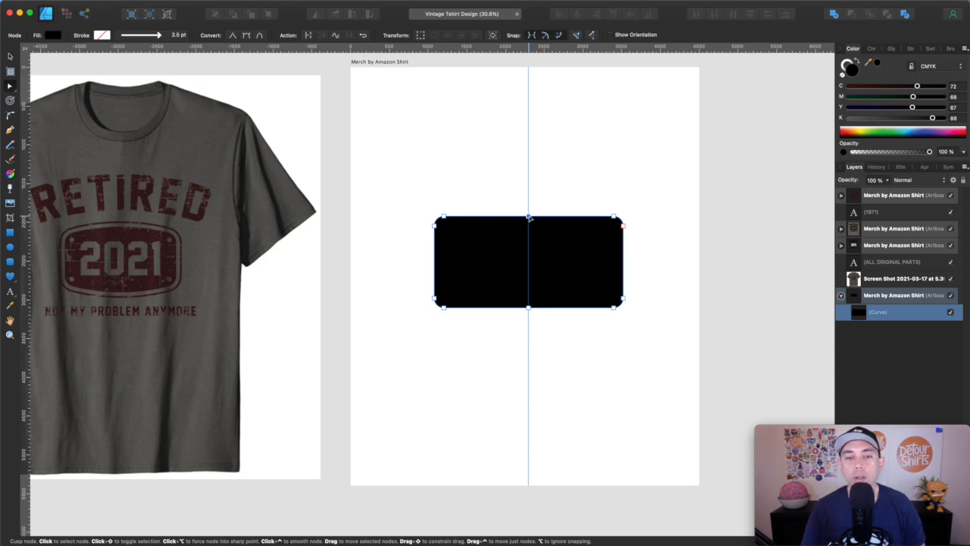
# Nudge the top centre node straight up so the top edge forms a shallow peak
pyautogui.press('Up')
pyautogui.press('Up')
pyautogui.press('Up')
pyautogui.press('Up')
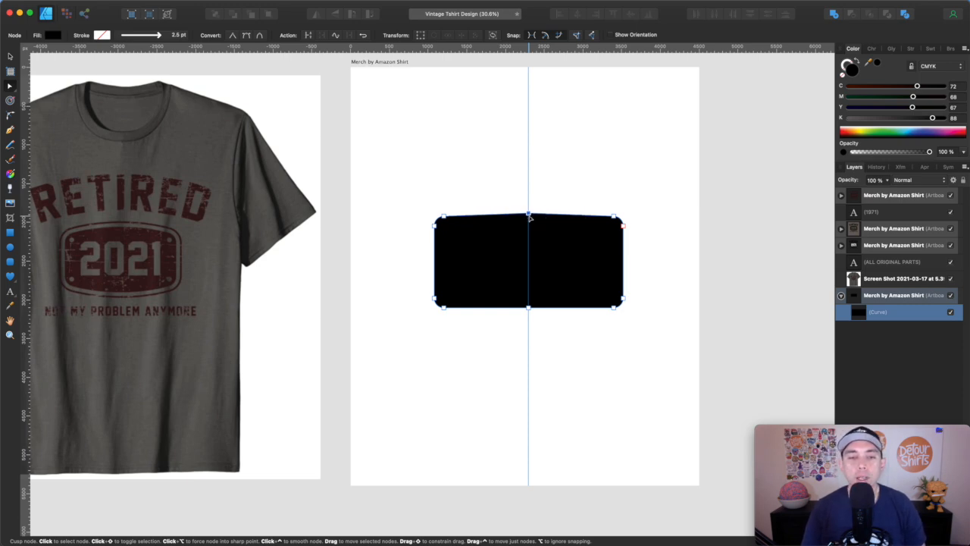
pyautogui.press('Up')
pyautogui.press('Up')
pyautogui.press('Up')
pyautogui.press('Up')
pyautogui.press('Up')
pyautogui.press('Up')
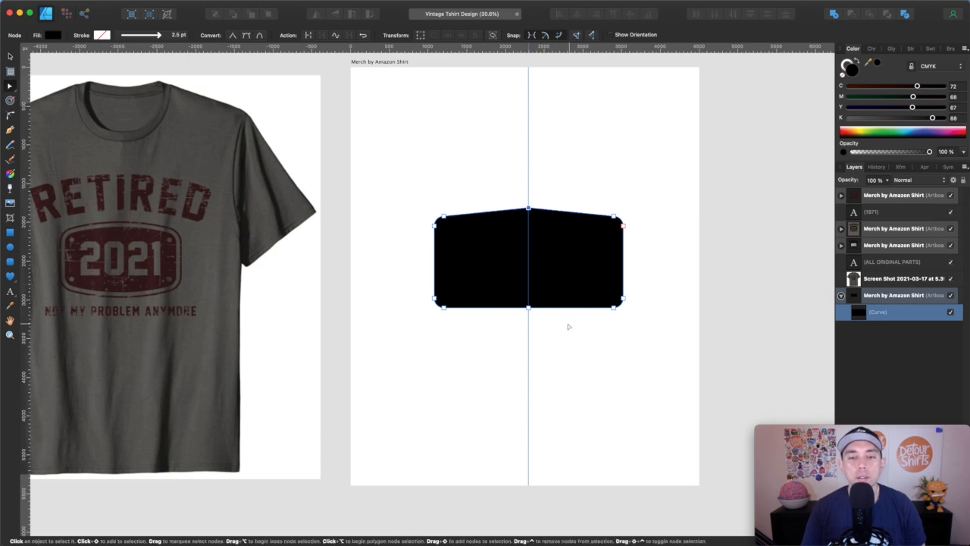
# Nudge the bottom centre node straight down to mirror the shallow peak of the top edge
pyautogui.click(529, 309)
pyautogui.press('Down')
pyautogui.press('Down')
pyautogui.press('Down')
pyautogui.press('Down')
pyautogui.press('Down')
pyautogui.press('Down')
pyautogui.press('Down')
pyautogui.press('Down')
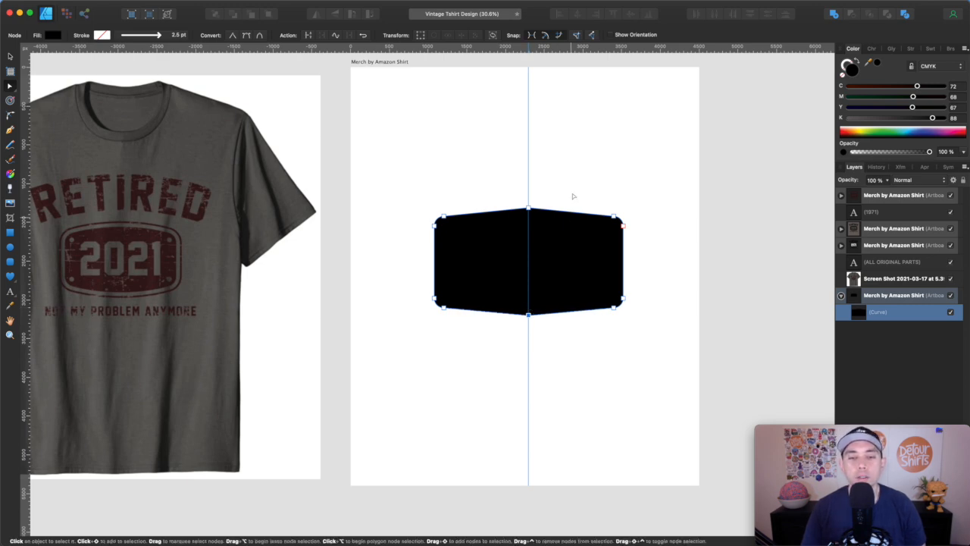
pyautogui.click(576, 180)
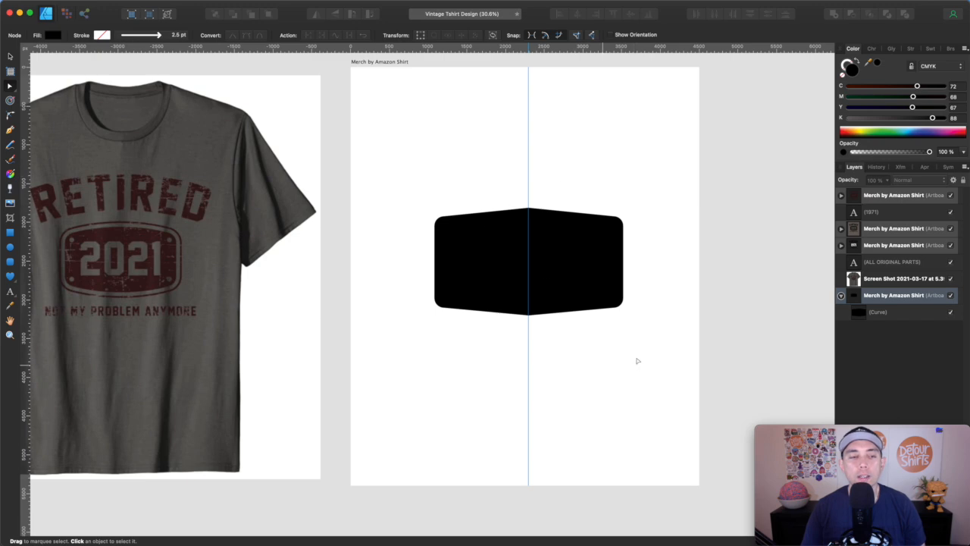
# Convert the top centre node to smooth and lengthen both its handles horizontally to arch the top edge
pyautogui.click(529, 210)
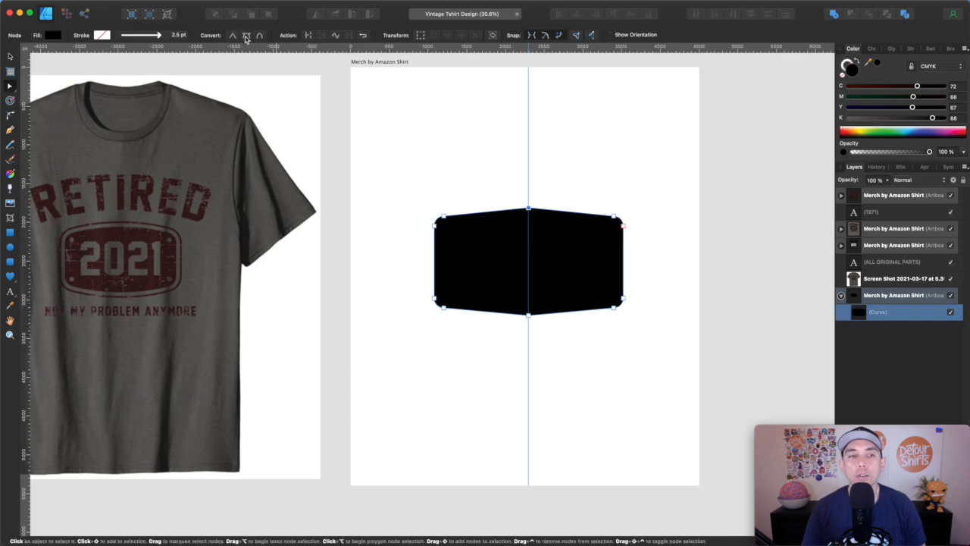
pyautogui.click(246, 37)
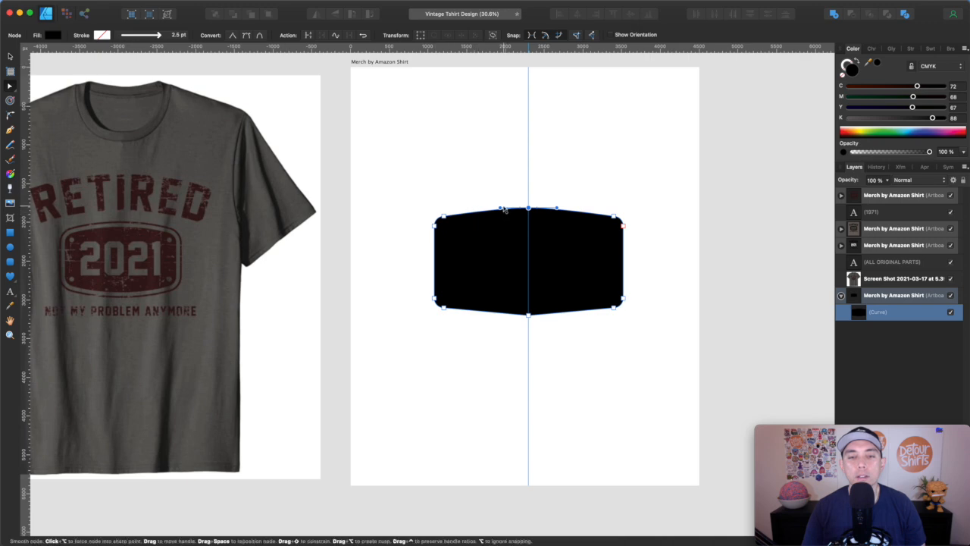
pyautogui.moveTo(501, 210); pyautogui.dragTo(466, 210)
pyautogui.moveTo(564, 208); pyautogui.dragTo(591, 207)
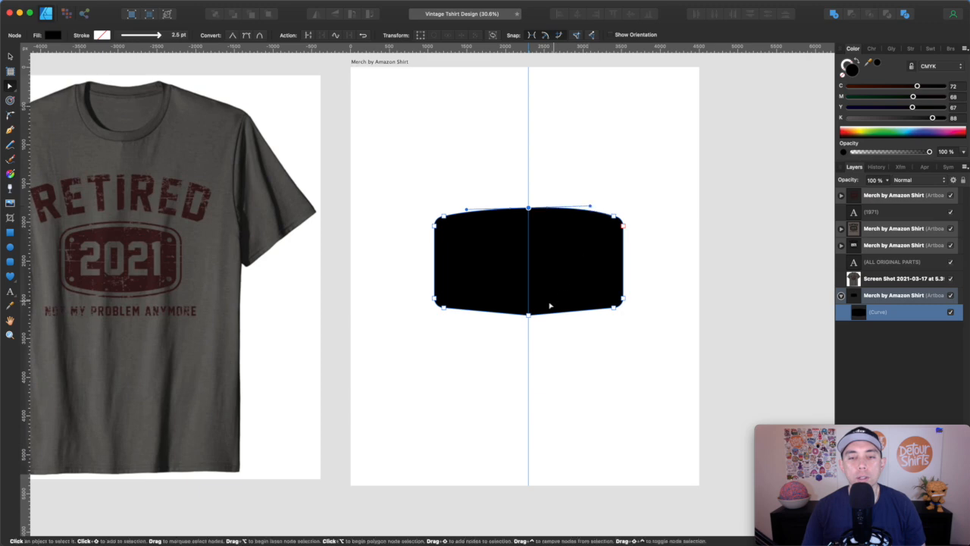
# Convert the bottom centre node to smooth and extend both its handles outward to round the bottom edge
pyautogui.click(529, 317)
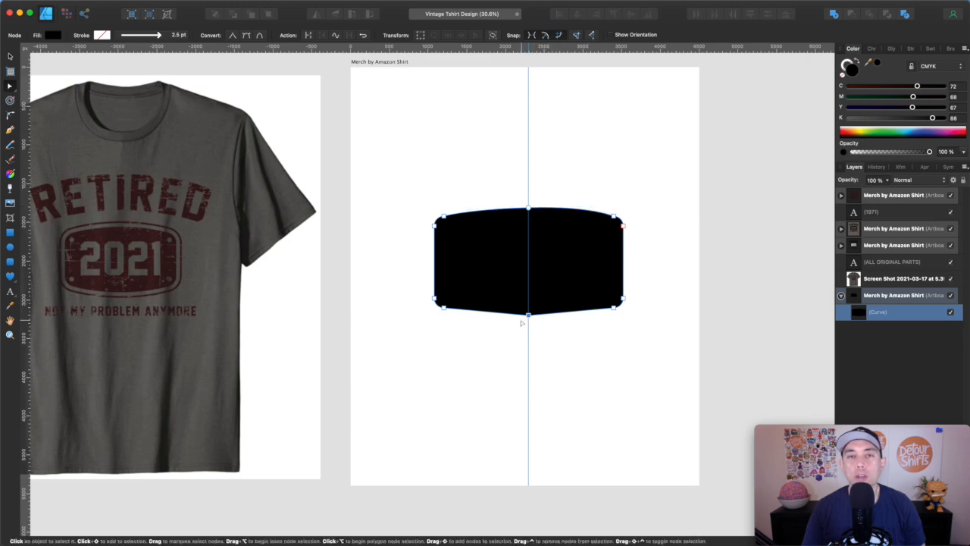
pyautogui.click(246, 35)
pyautogui.moveTo(501, 314); pyautogui.dragTo(461, 318)
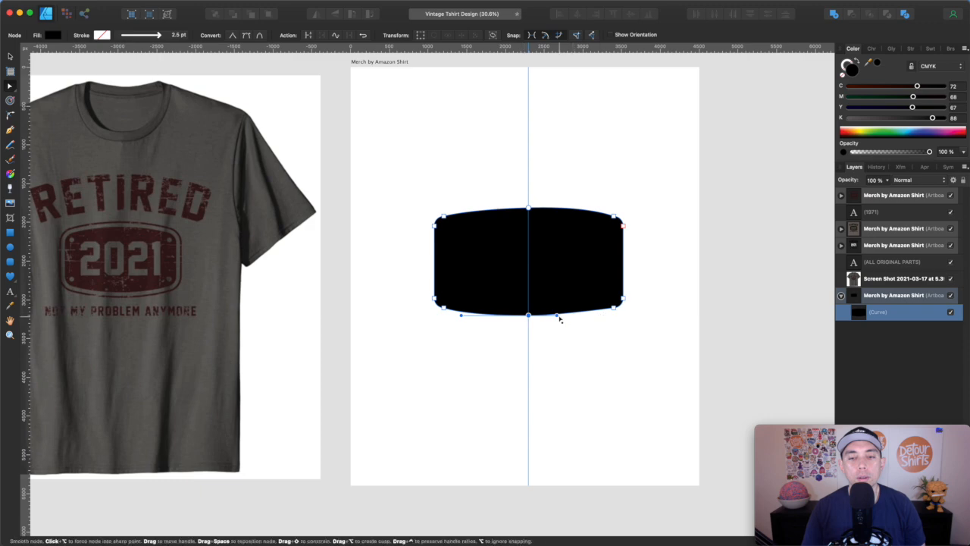
pyautogui.moveTo(563, 316); pyautogui.dragTo(595, 316)
pyautogui.click(554, 163)
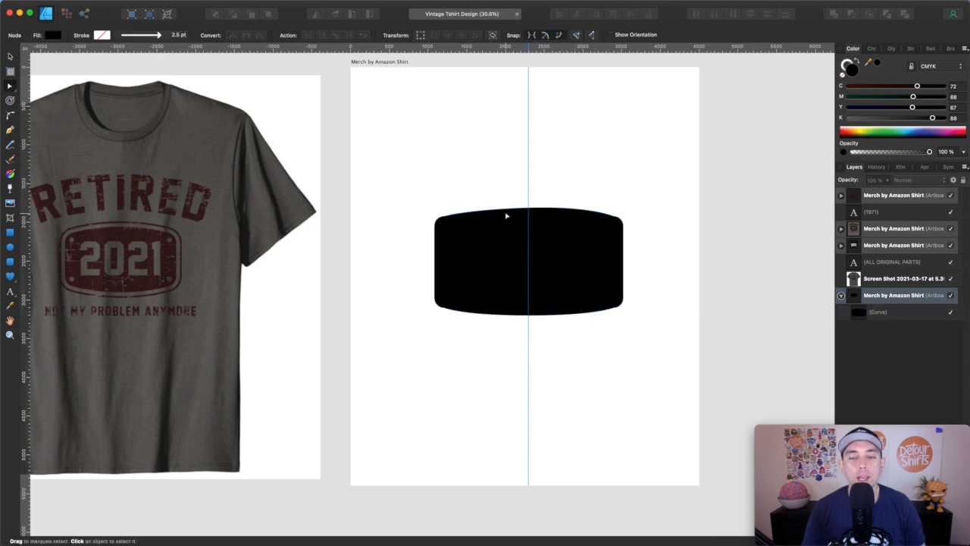
# Convert the top edge's two corner nodes to smooth and adjust the right one's handle to follow the arch
pyautogui.scroll(6, 507, 216)
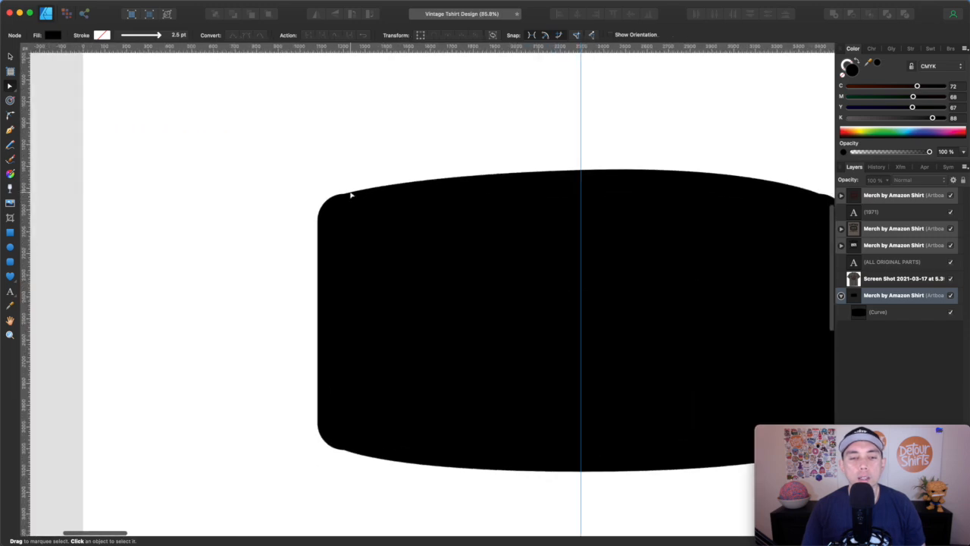
pyautogui.click(349, 195)
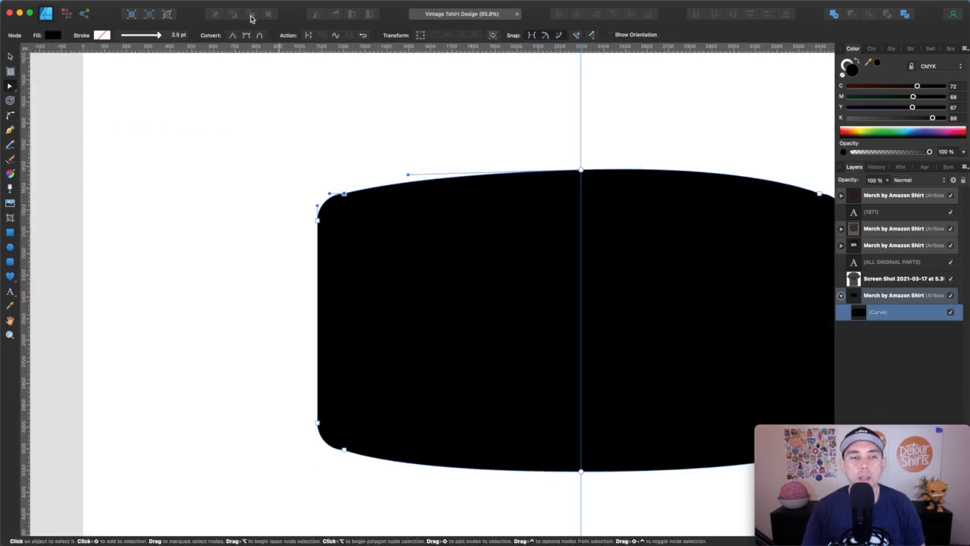
pyautogui.click(245, 37)
pyautogui.hscroll(5, 600, 192)
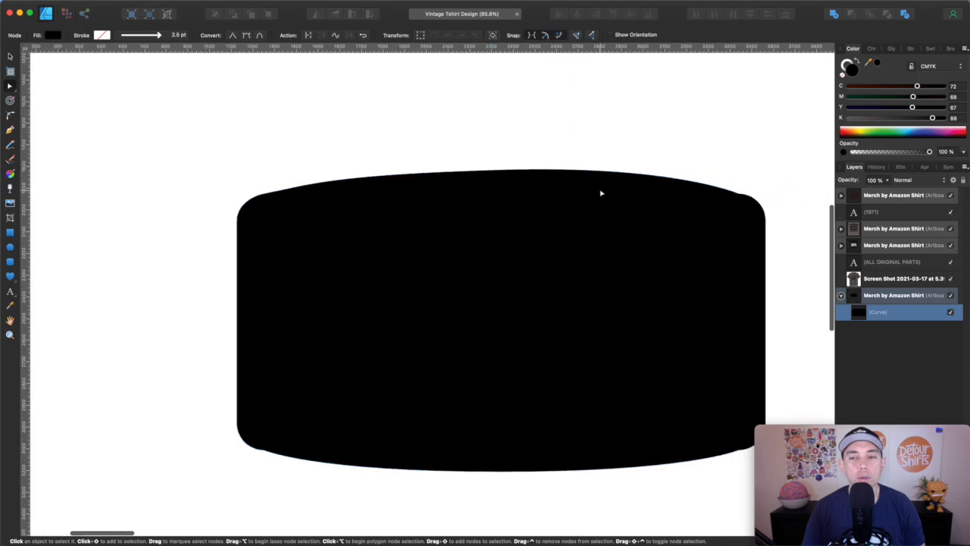
pyautogui.click(677, 195)
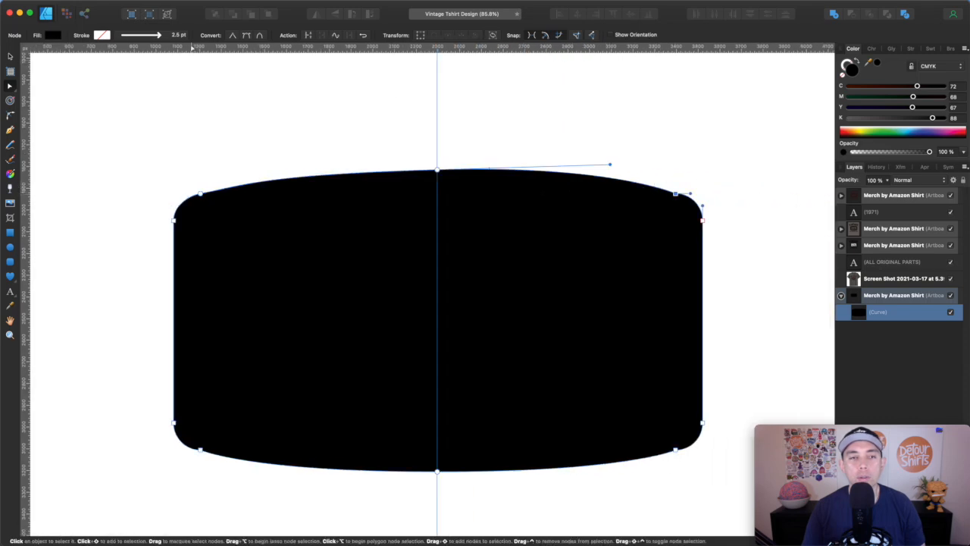
pyautogui.click(247, 35)
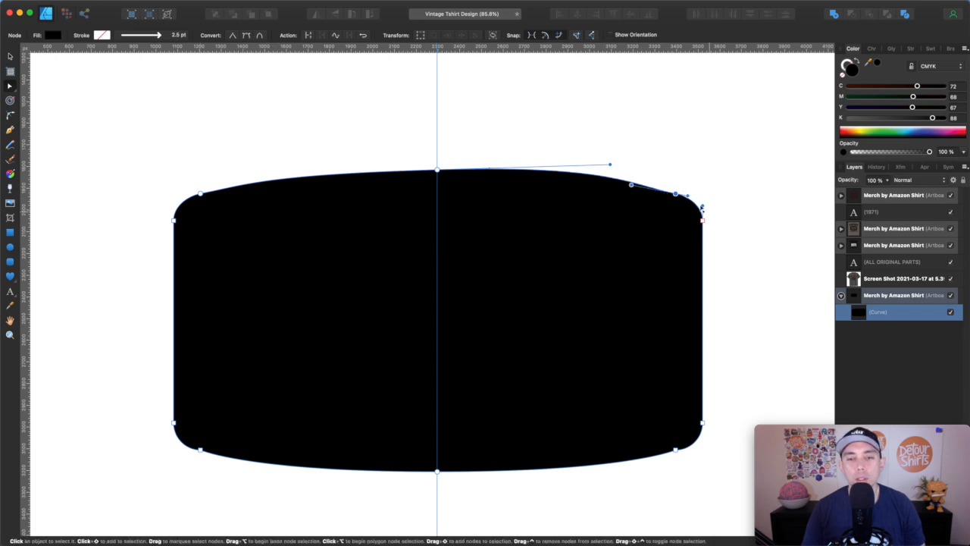
pyautogui.moveTo(632, 186); pyautogui.dragTo(639, 183)
# Convert the bottom edge's two corner nodes to smooth and adjust their inner handles to blend with the curve
pyautogui.click(676, 450)
pyautogui.click(247, 36)
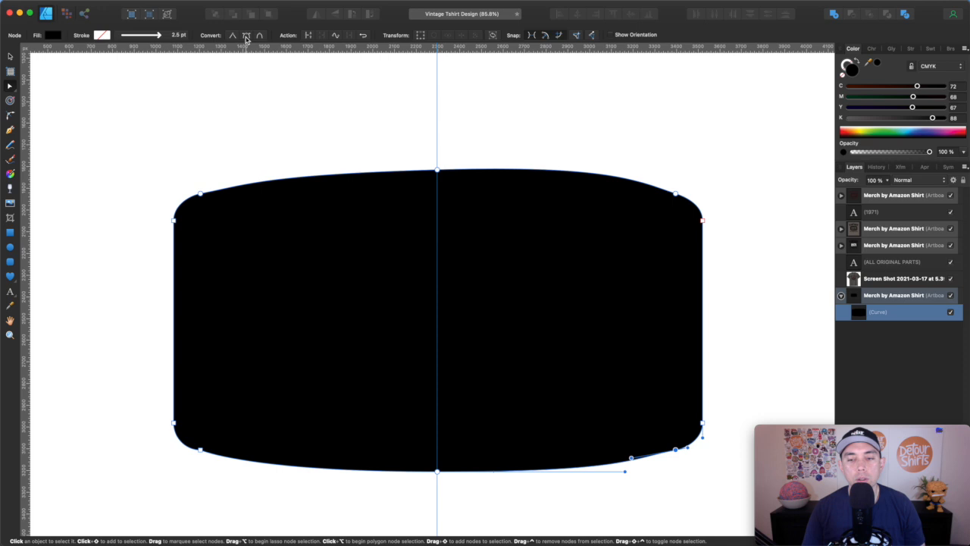
pyautogui.moveTo(631, 458); pyautogui.dragTo(637, 463)
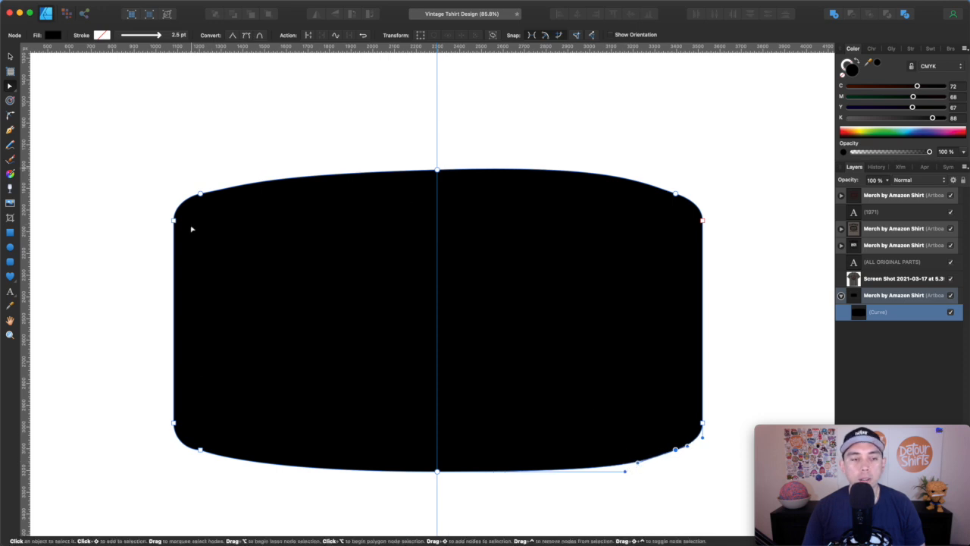
pyautogui.click(200, 450)
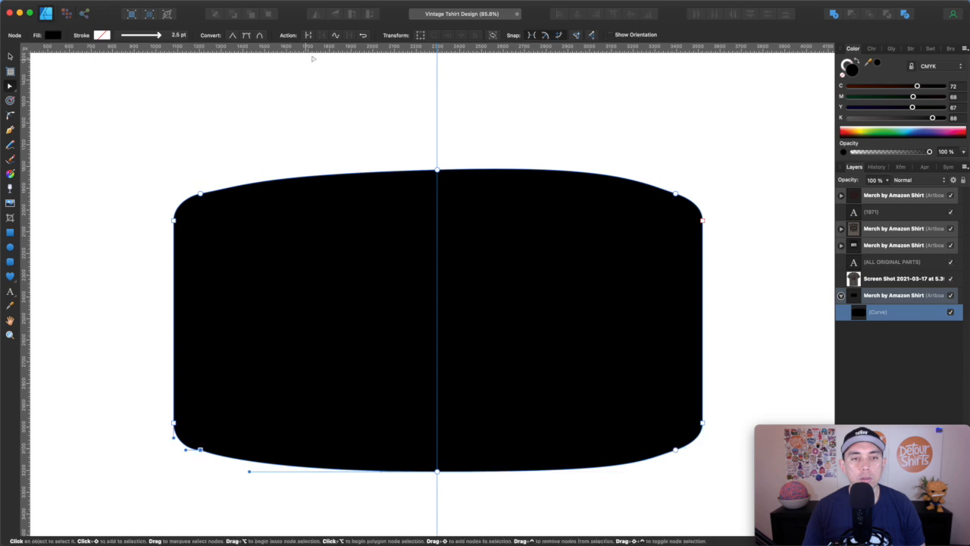
pyautogui.click(245, 35)
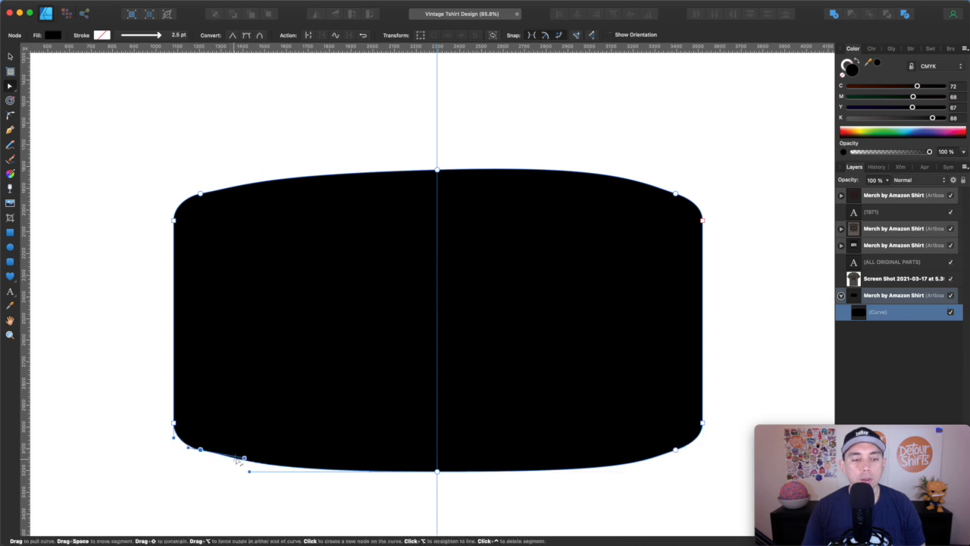
pyautogui.moveTo(243, 459); pyautogui.dragTo(236, 459)
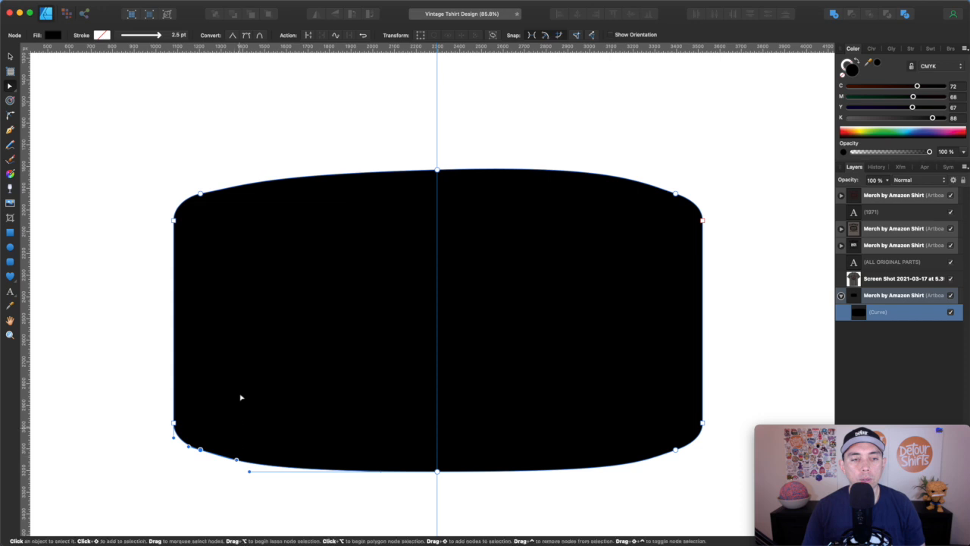
# Refine the handles along the top edge to even out the arch on both sides of the guide
pyautogui.click(202, 195)
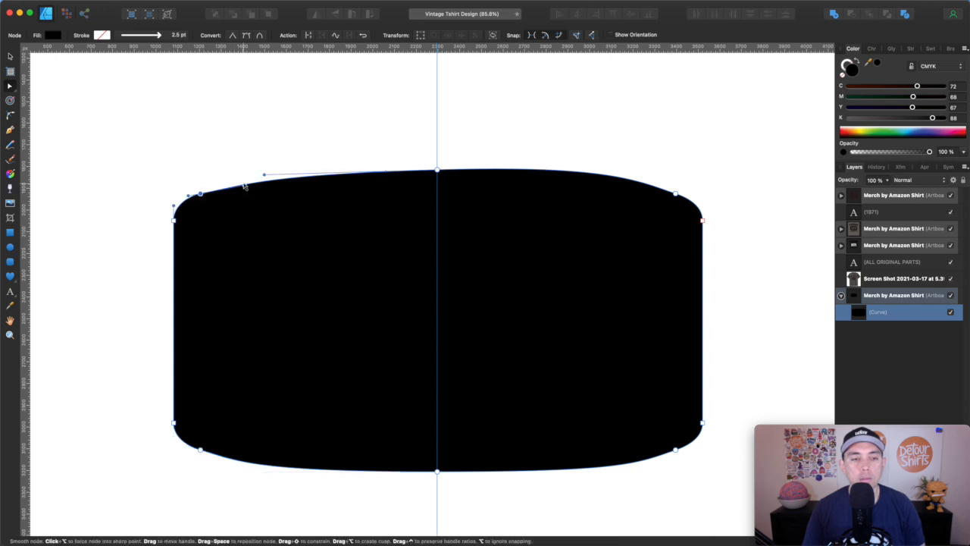
pyautogui.click(303, 143)
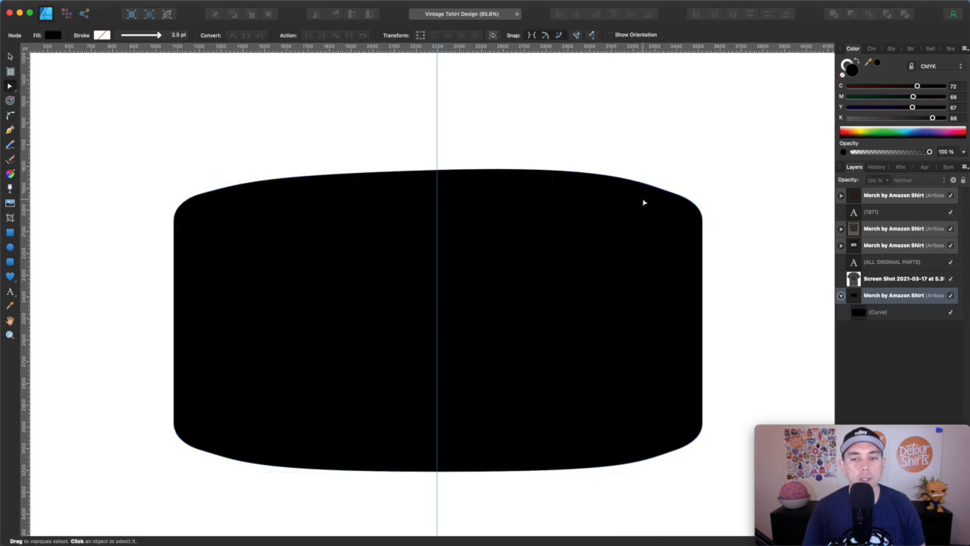
pyautogui.click(675, 195)
pyautogui.click(674, 194)
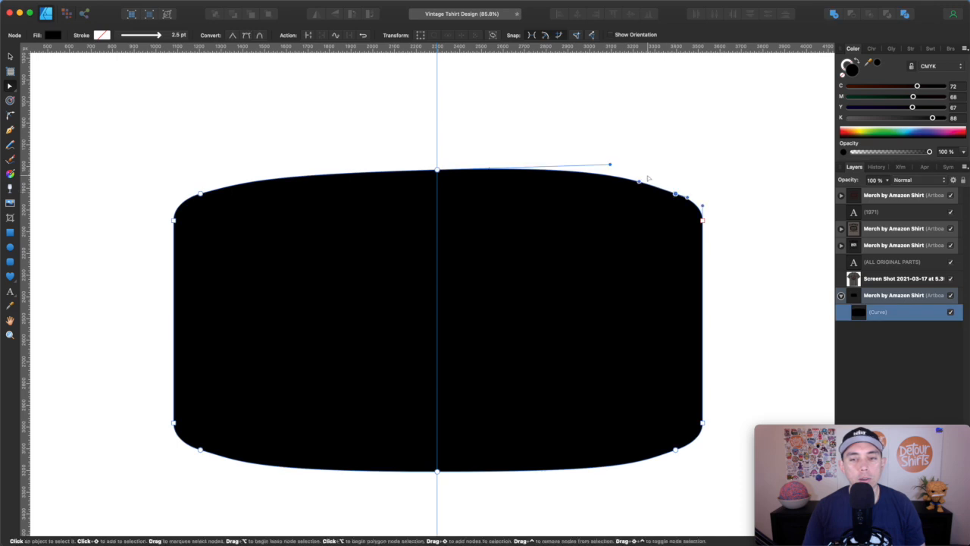
pyautogui.moveTo(640, 181)
pyautogui.mouseDown()
pyautogui.moveTo(616, 166)
pyautogui.moveTo(627, 172)
pyautogui.mouseUp()
pyautogui.press('Escape')
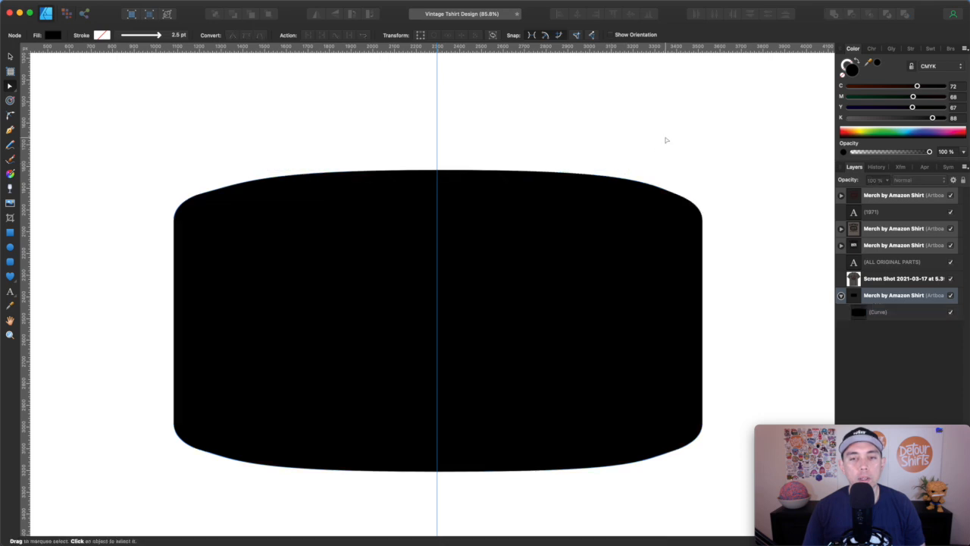
# Move the left side's lower node up and its upper node down to enlarge the rounding of both left corners
pyautogui.scroll(-5, 665, 141)
pyautogui.hscroll(-3, 664, 141)
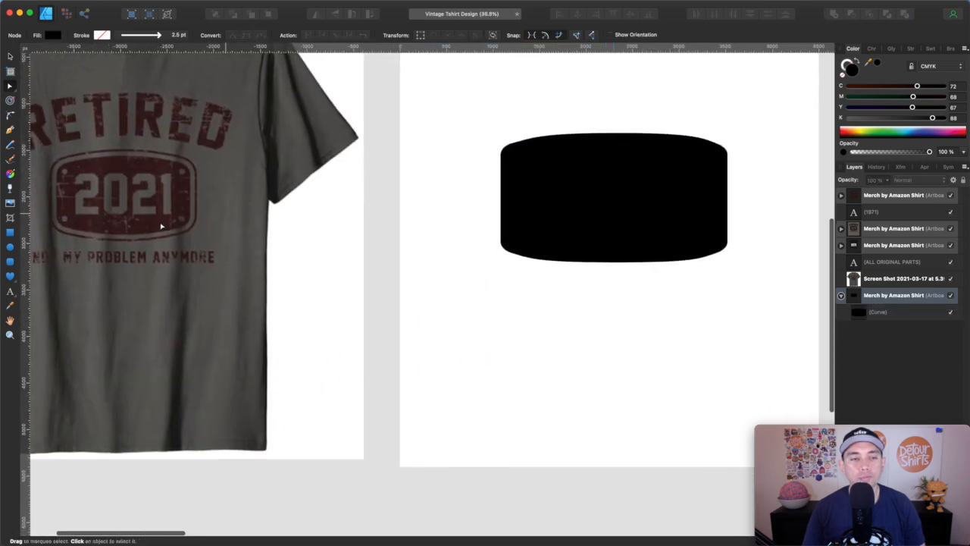
pyautogui.hscroll(3, 694, 198)
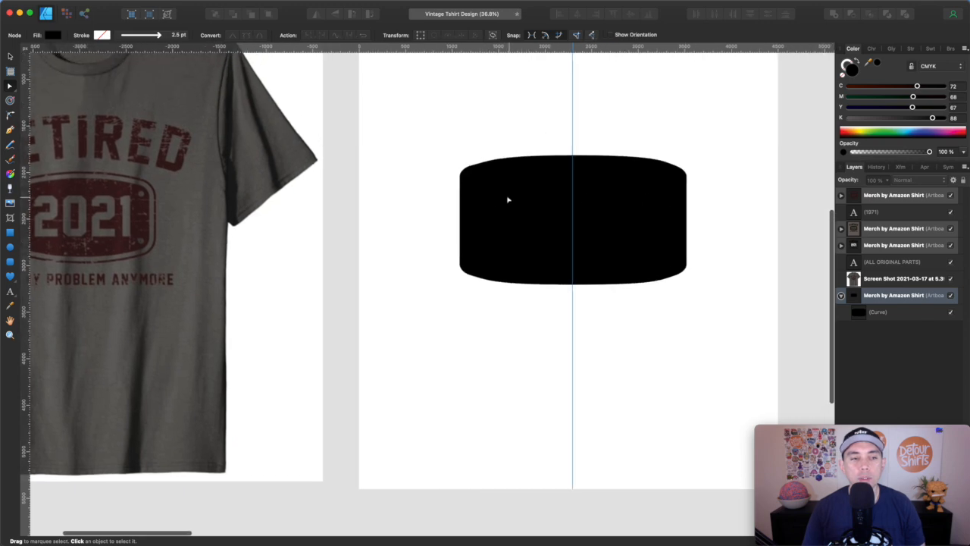
pyautogui.hscroll(-3, 500, 201)
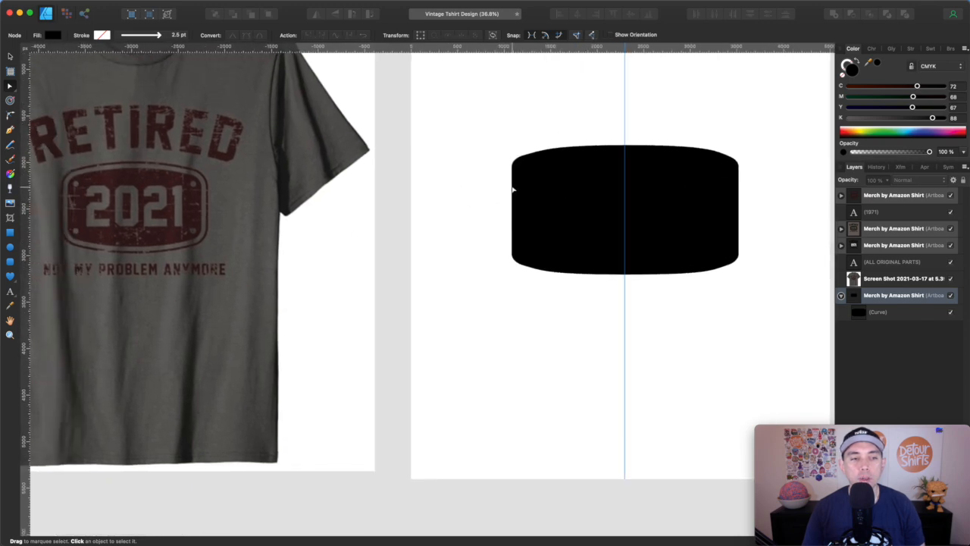
pyautogui.hscroll(3, 514, 189)
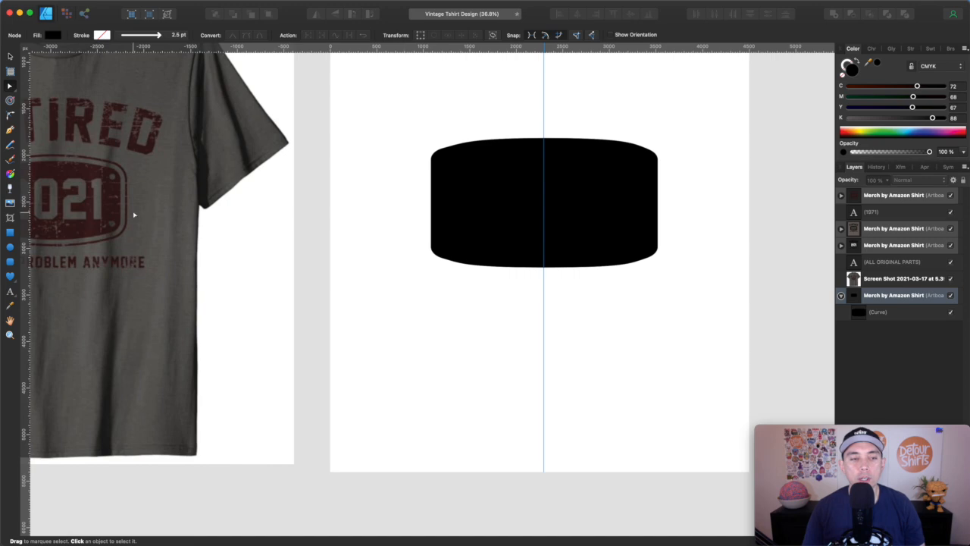
pyautogui.hscroll(-3, 208, 215)
pyautogui.scroll(2, 334, 244)
pyautogui.scroll(5, 333, 244)
pyautogui.hscroll(5, 530, 258)
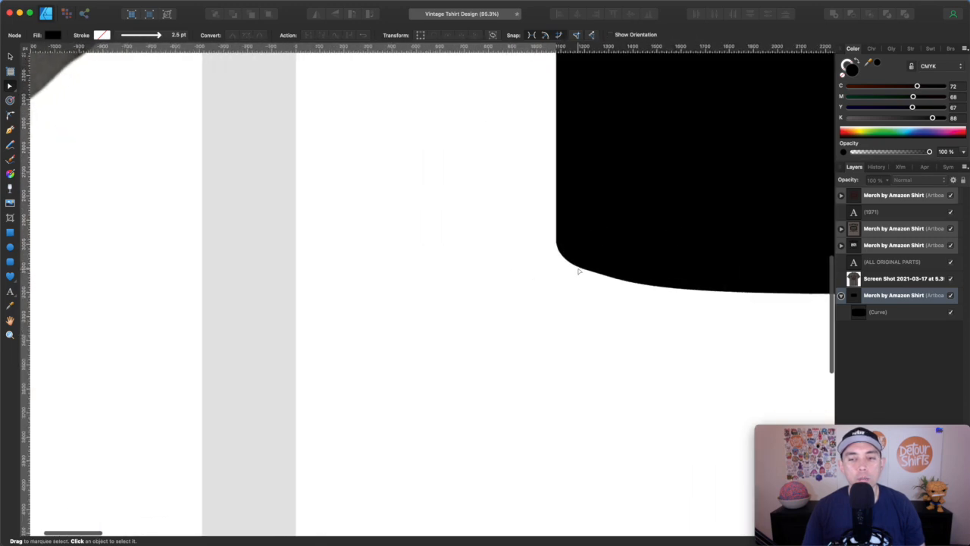
pyautogui.click(484, 235)
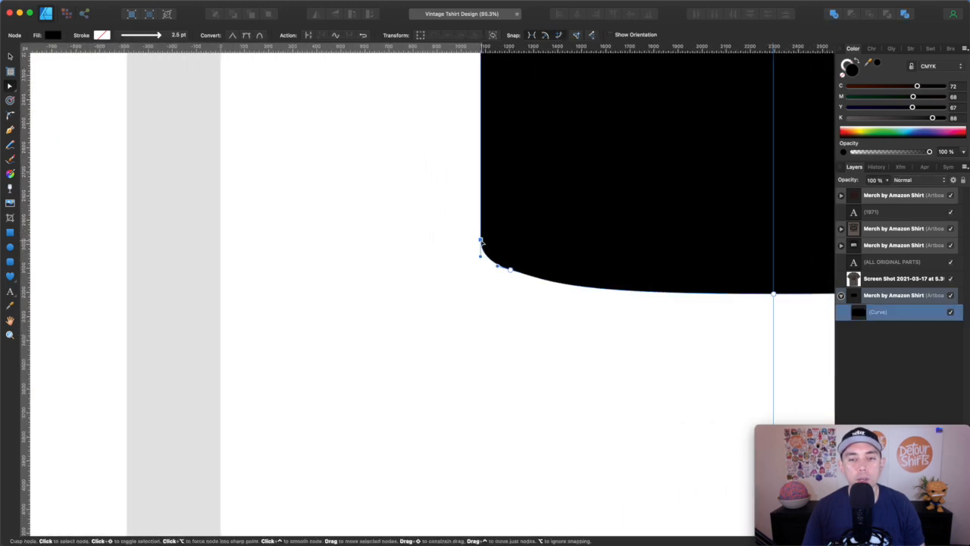
pyautogui.scroll(4, 480, 235)
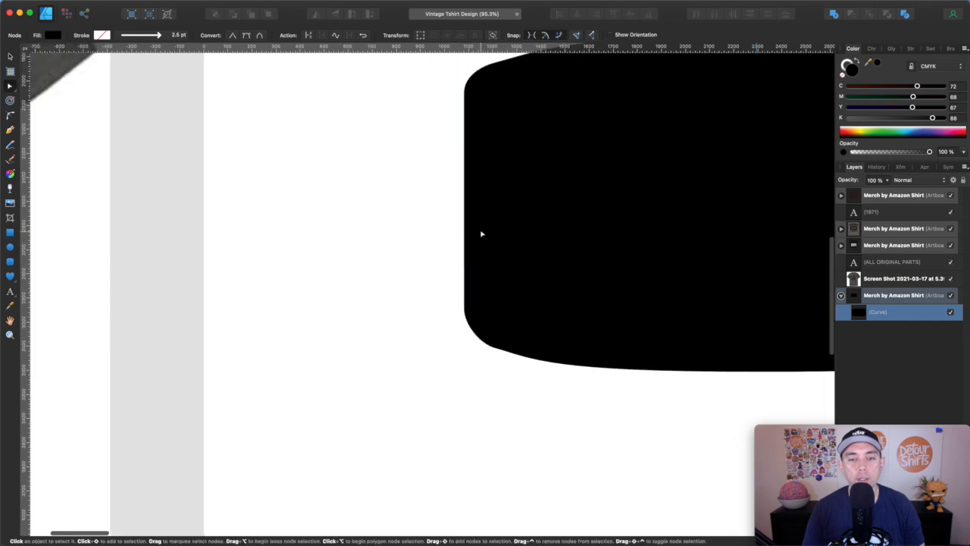
pyautogui.click(465, 149)
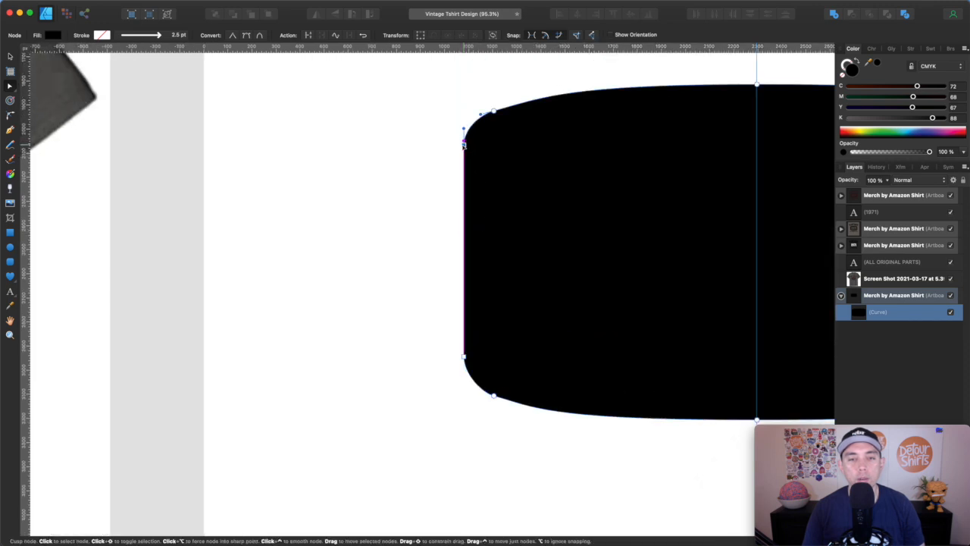
# Move the right side's upper node down and its lower node up to match the left corners' rounding
pyautogui.hscroll(7, 464, 152)
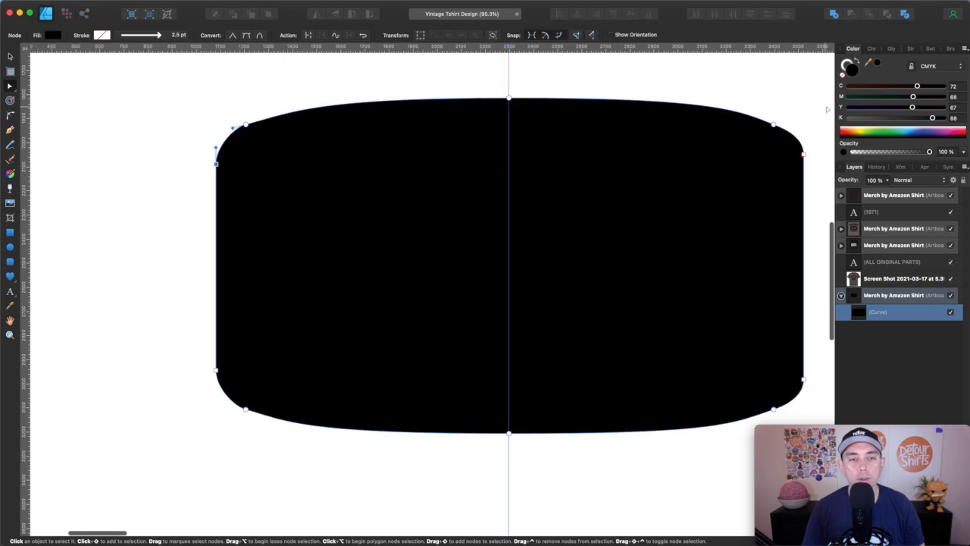
pyautogui.moveTo(804, 155); pyautogui.dragTo(804, 163)
pyautogui.scroll(-1, 803, 164)
pyautogui.scroll(-3, 804, 165)
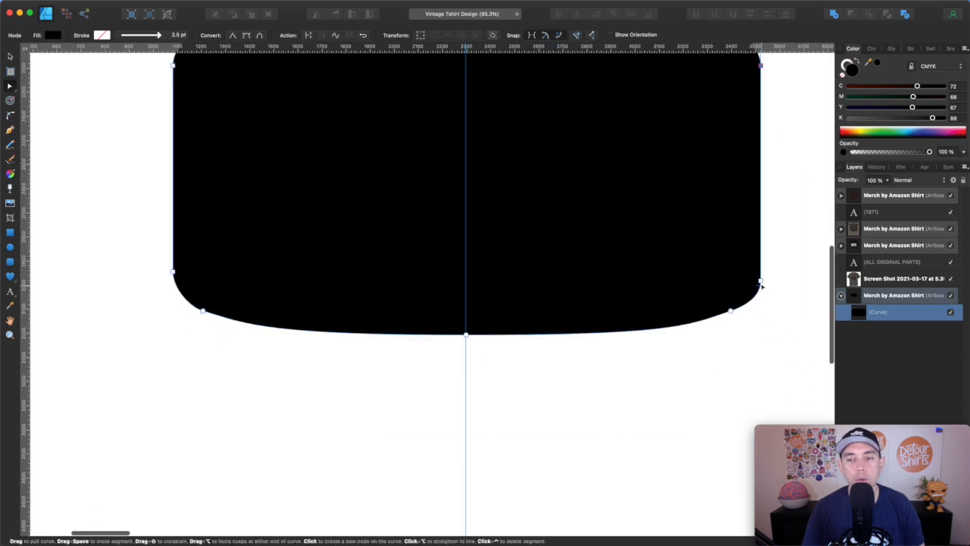
pyautogui.click(667, 384)
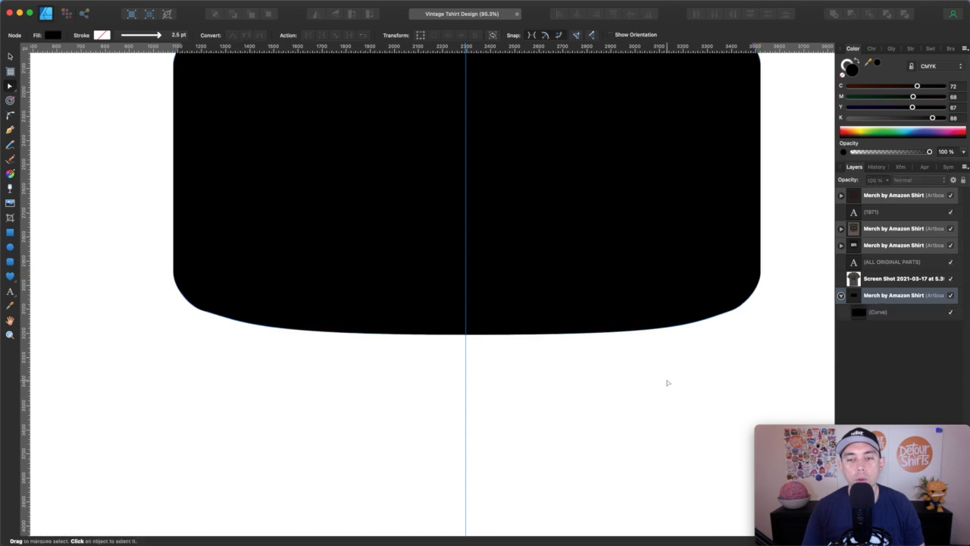
# Adjust the upper-left corner node's handle to smooth its transition into the top arch
pyautogui.scroll(-3, 643, 390)
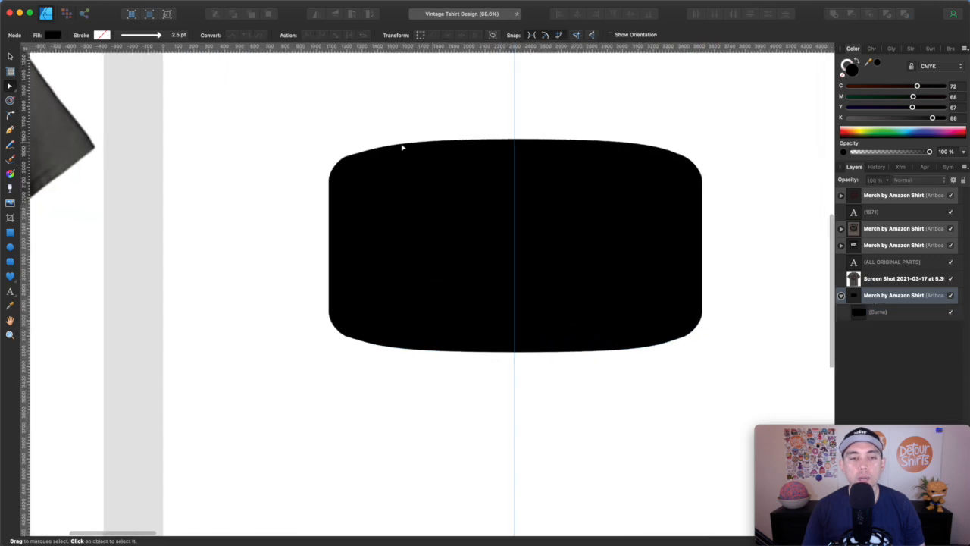
pyautogui.scroll(4, 353, 155)
pyautogui.click(345, 162)
pyautogui.click(342, 160)
pyautogui.moveTo(395, 146); pyautogui.dragTo(386, 146)
pyautogui.click(376, 117)
# Duplicate the black badge shape in place
pyautogui.scroll(-4, 375, 117)
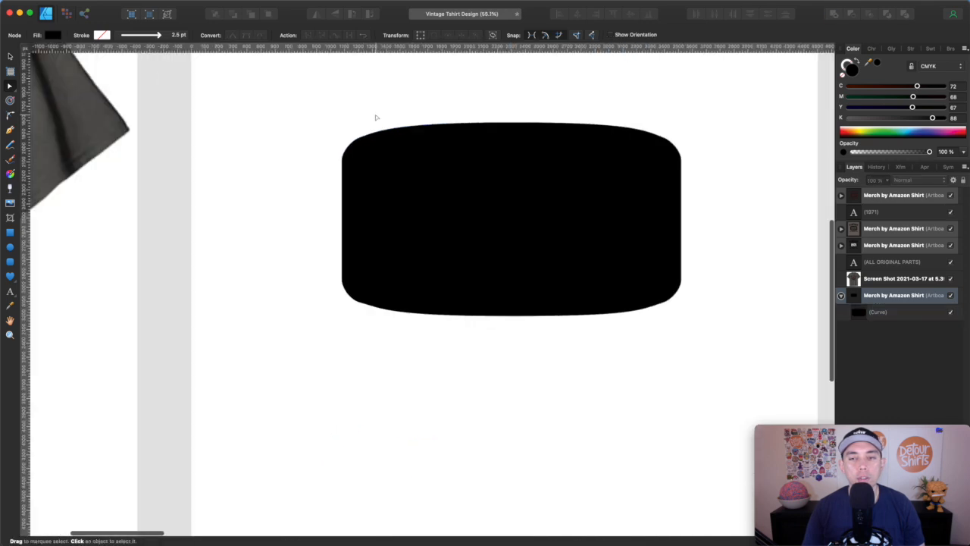
pyautogui.scroll(-3, 377, 116)
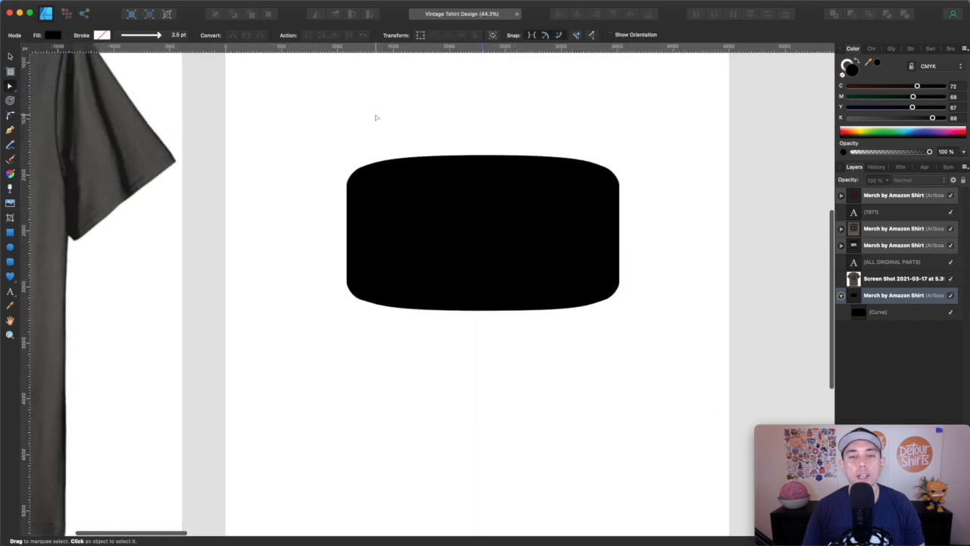
pyautogui.hscroll(-5, 377, 115)
pyautogui.hscroll(5, 288, 144)
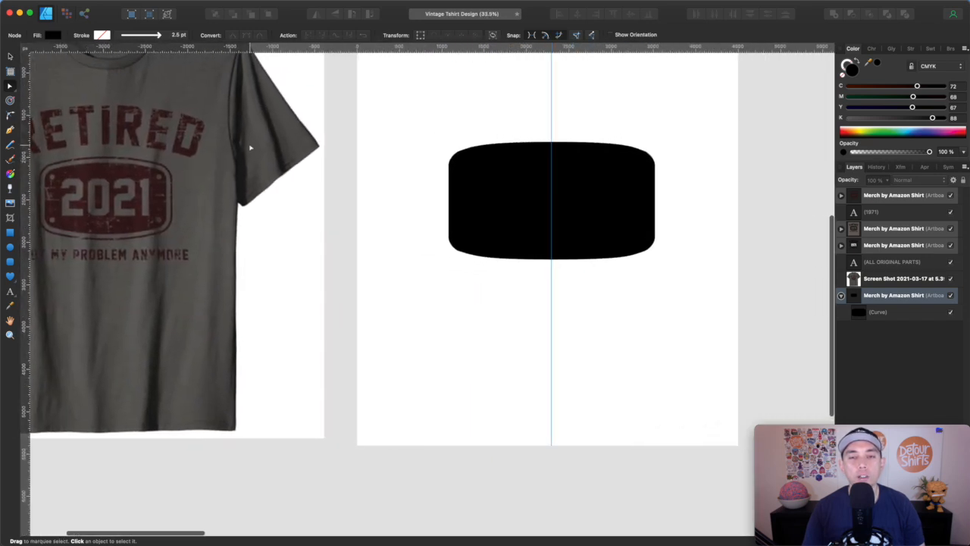
pyautogui.scroll(3, 251, 147)
pyautogui.hscroll(5, 151, 125)
pyautogui.press('v')
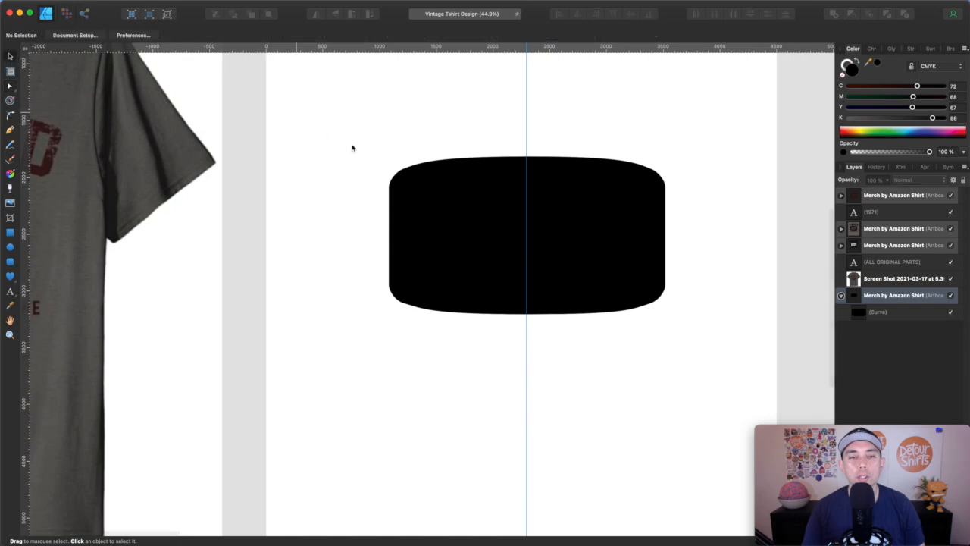
pyautogui.click(448, 186)
pyautogui.hscroll(3, 447, 186)
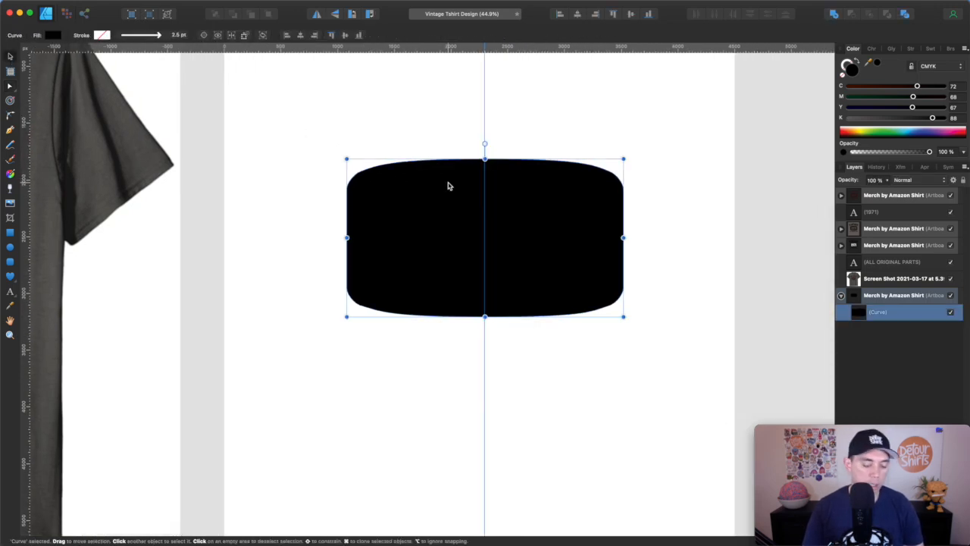
pyautogui.press('super+j')
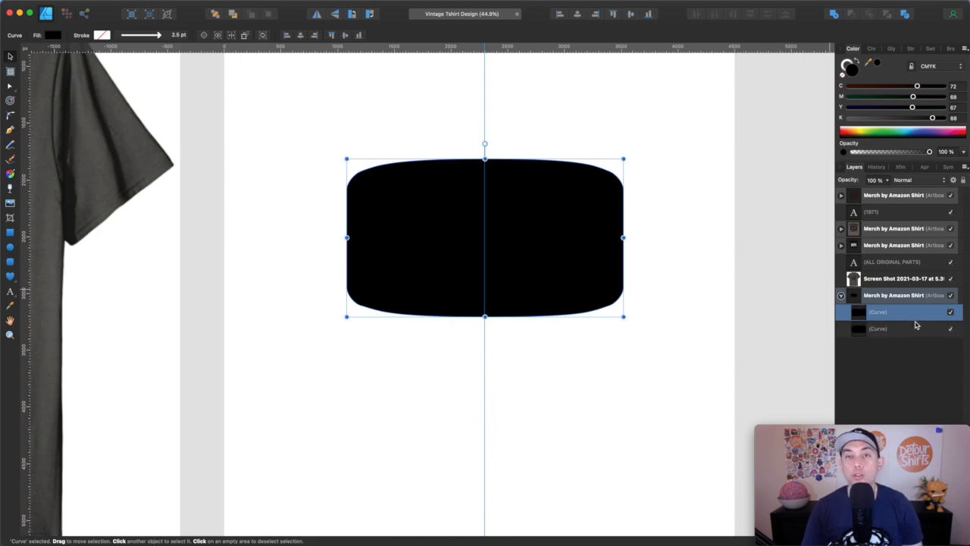
# Expand the lower badge copy with a contour radius of about 118.1 px and swap its fill and stroke colours to make an outline
pyautogui.click(882, 332)
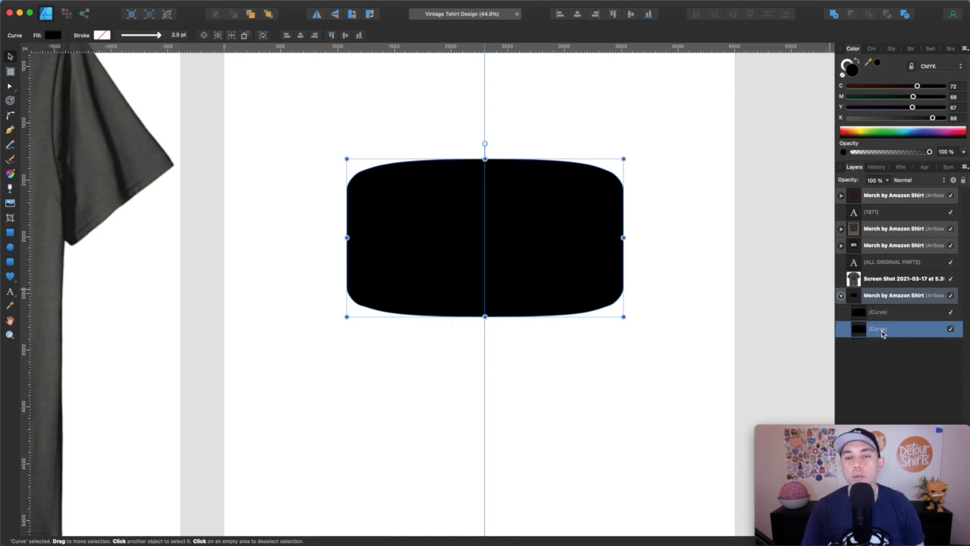
pyautogui.click(9, 102)
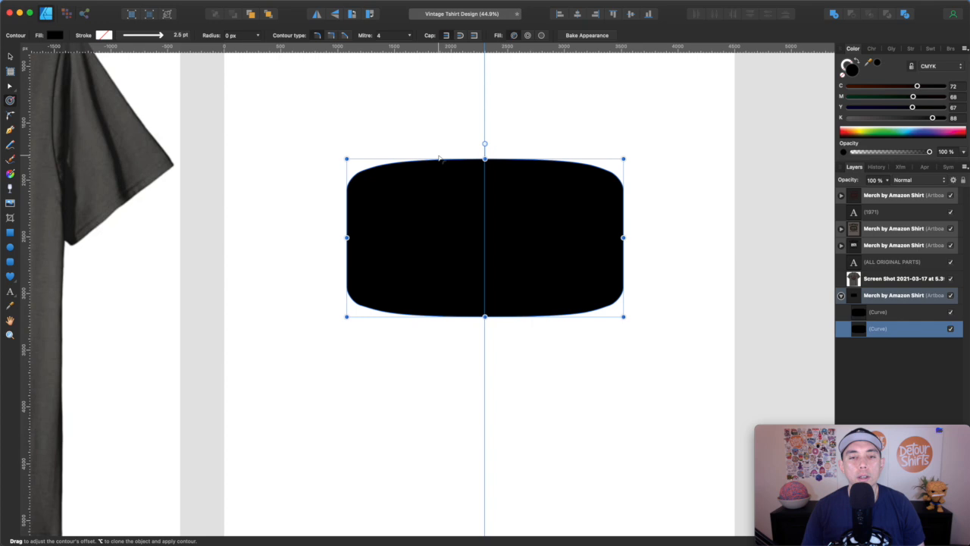
pyautogui.moveTo(441, 158)
pyautogui.mouseDown()
pyautogui.moveTo(476, 152)
pyautogui.moveTo(453, 159)
pyautogui.mouseUp()
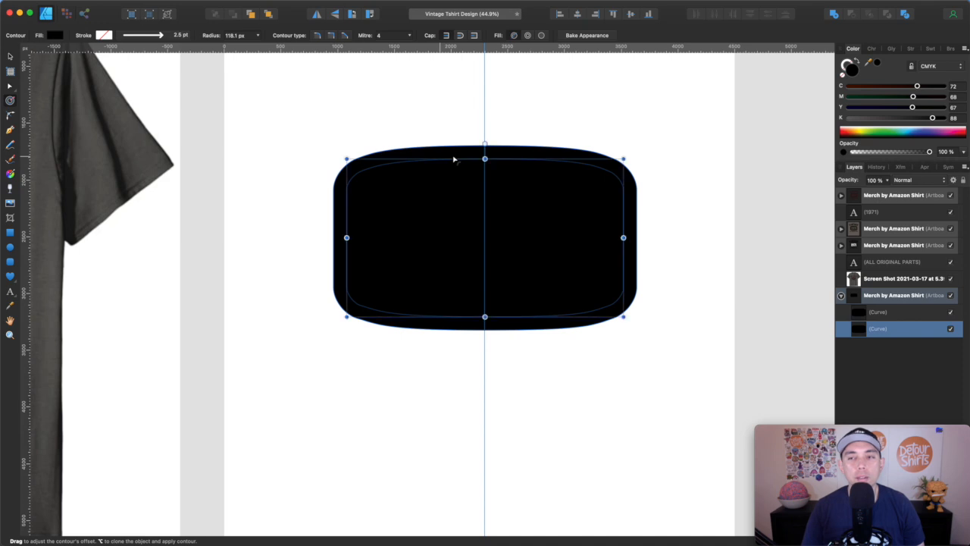
pyautogui.click(856, 62)
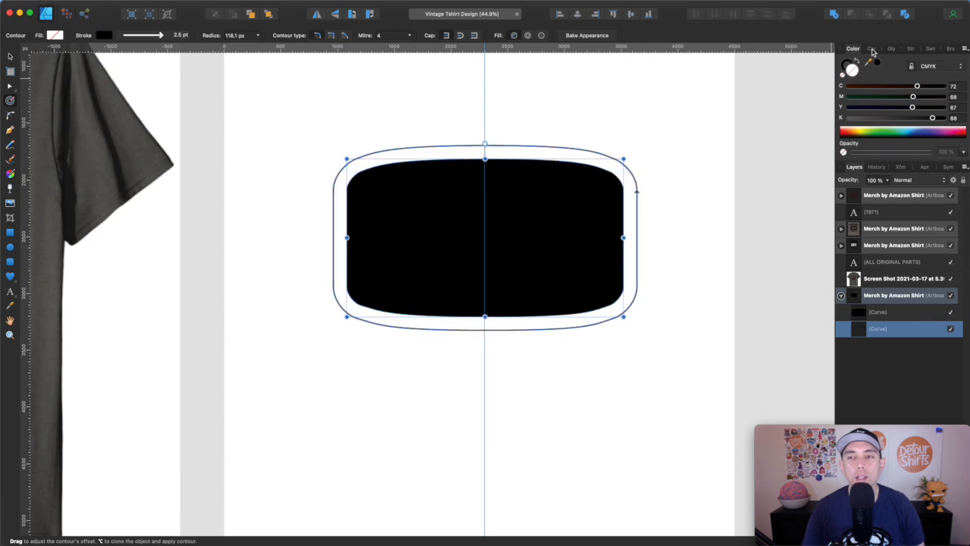
# Remove the outline's end arrowhead and set its stroke width to 13 pt
pyautogui.click(910, 50)
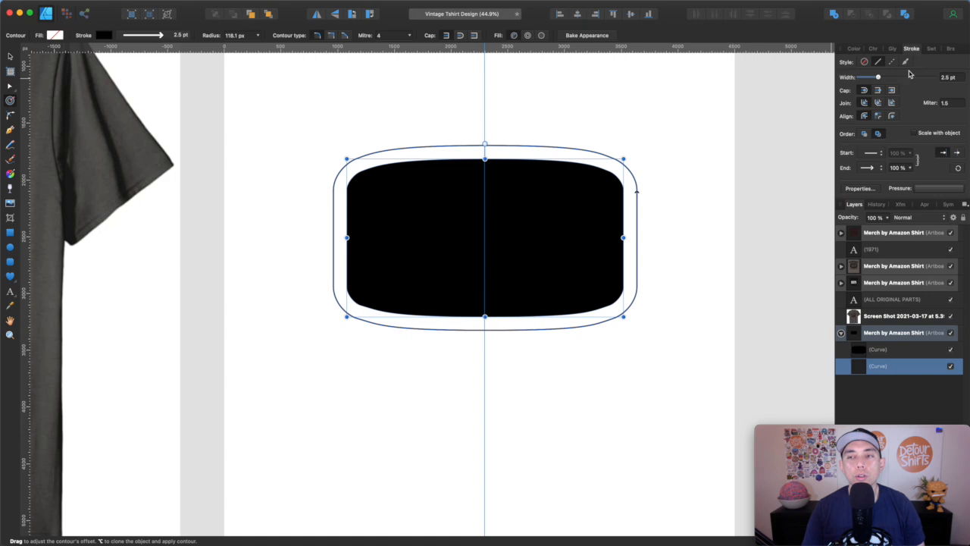
pyautogui.moveTo(881, 81)
pyautogui.mouseDown()
pyautogui.moveTo(873, 78)
pyautogui.moveTo(887, 77)
pyautogui.mouseUp()
pyautogui.click(881, 168)
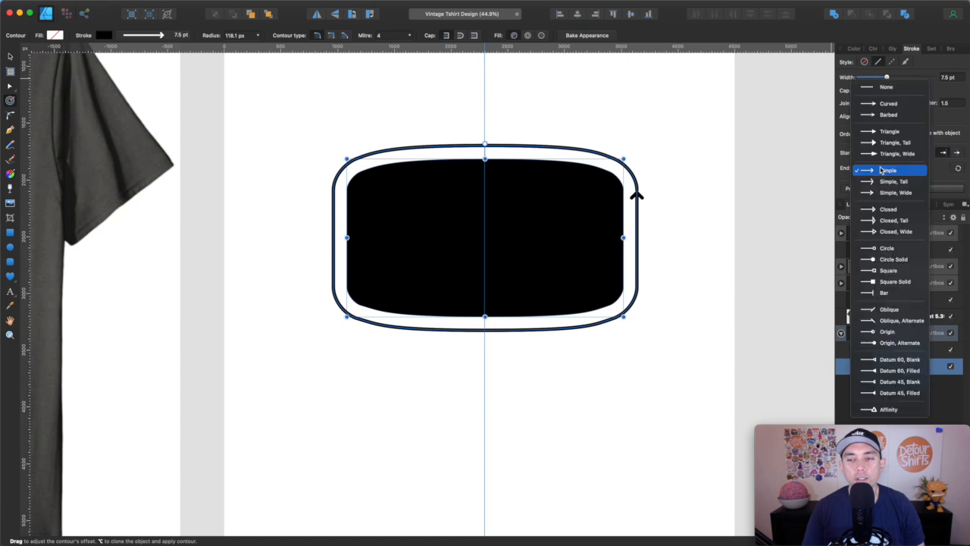
pyautogui.click(875, 88)
pyautogui.moveTo(884, 76); pyautogui.dragTo(894, 78)
pyautogui.hscroll(-3, 557, 194)
pyautogui.hscroll(-2, 558, 193)
pyautogui.hscroll(3, 558, 194)
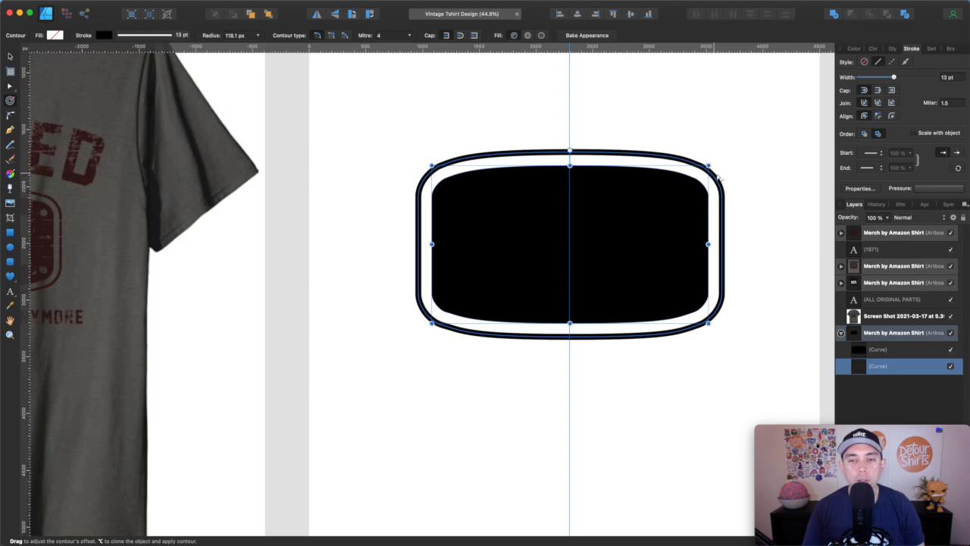
pyautogui.click(730, 153)
pyautogui.scroll(-5, 730, 153)
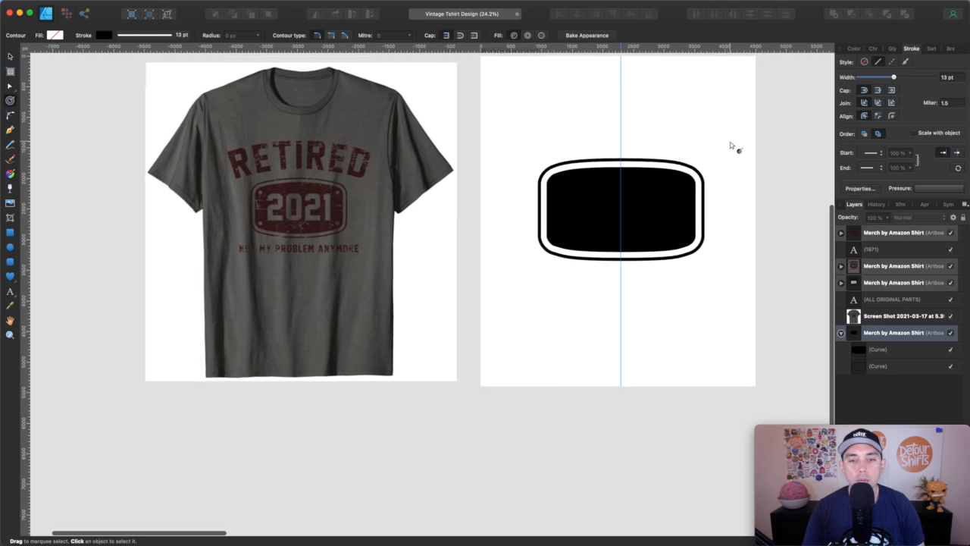
# Reduce the outline's contour offset slightly to narrow the gap around the black badge
pyautogui.scroll(5, 730, 147)
pyautogui.click(669, 203)
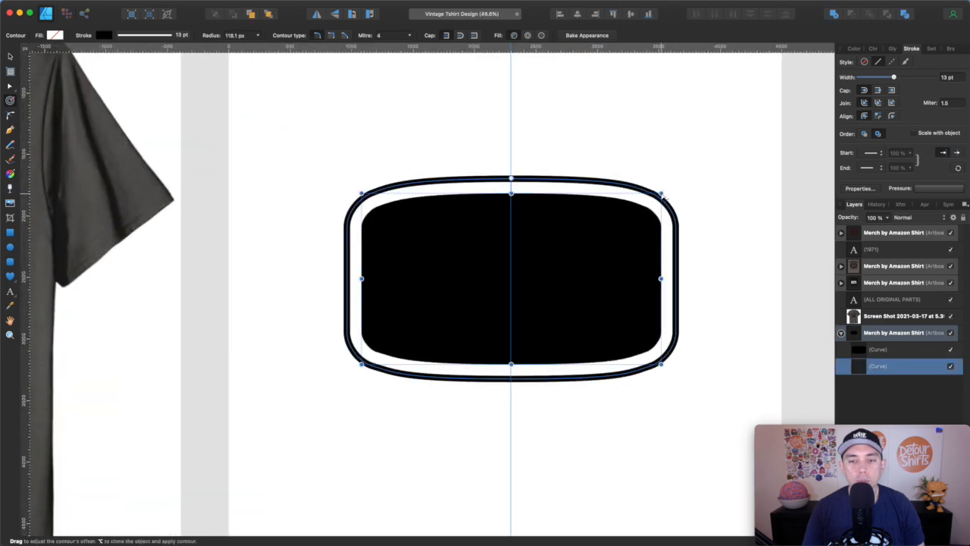
pyautogui.moveTo(661, 195); pyautogui.dragTo(658, 200)
pyautogui.click(726, 145)
# Examine the outlined badge up close and compare it with the badge on the reference shirt
pyautogui.scroll(-3, 724, 144)
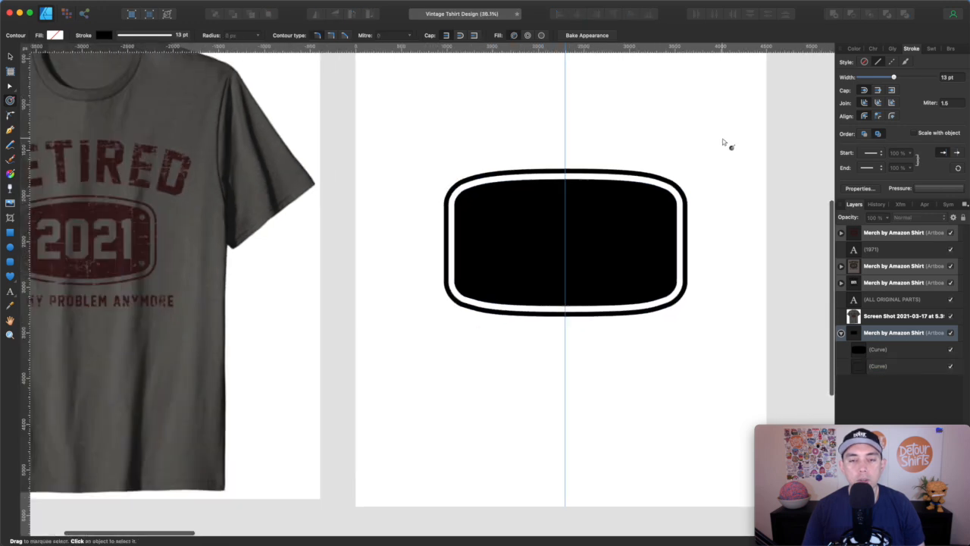
pyautogui.scroll(5, 667, 199)
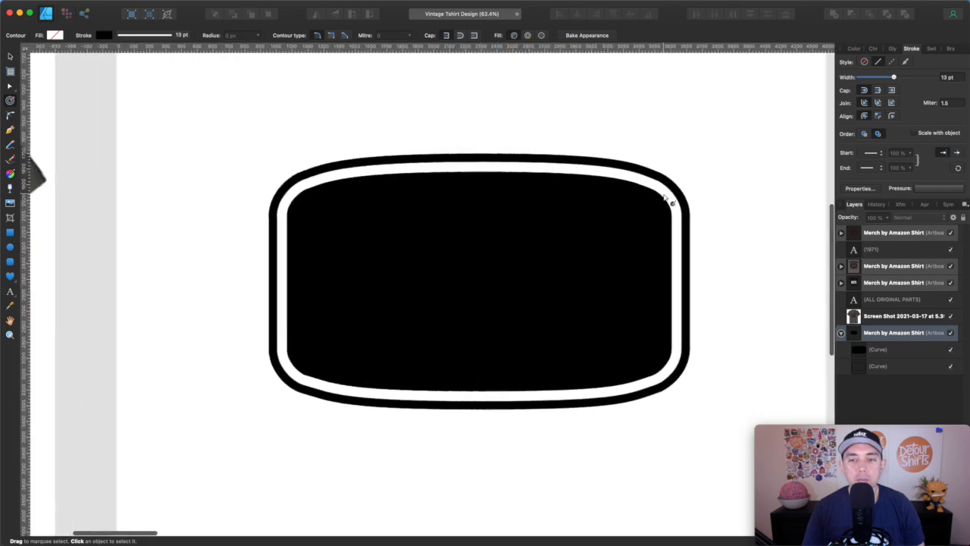
pyautogui.scroll(3, 665, 198)
pyautogui.scroll(-5, 665, 198)
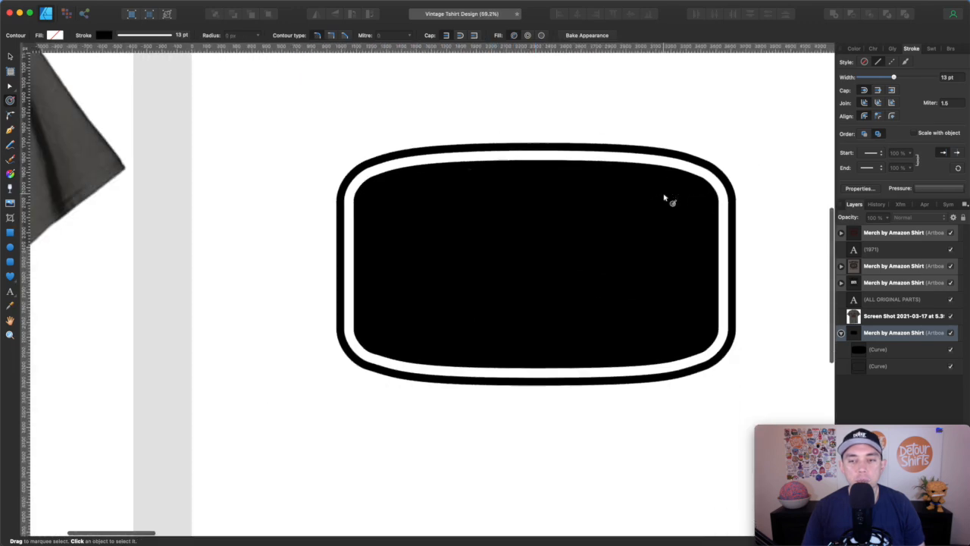
pyautogui.scroll(-5, 664, 198)
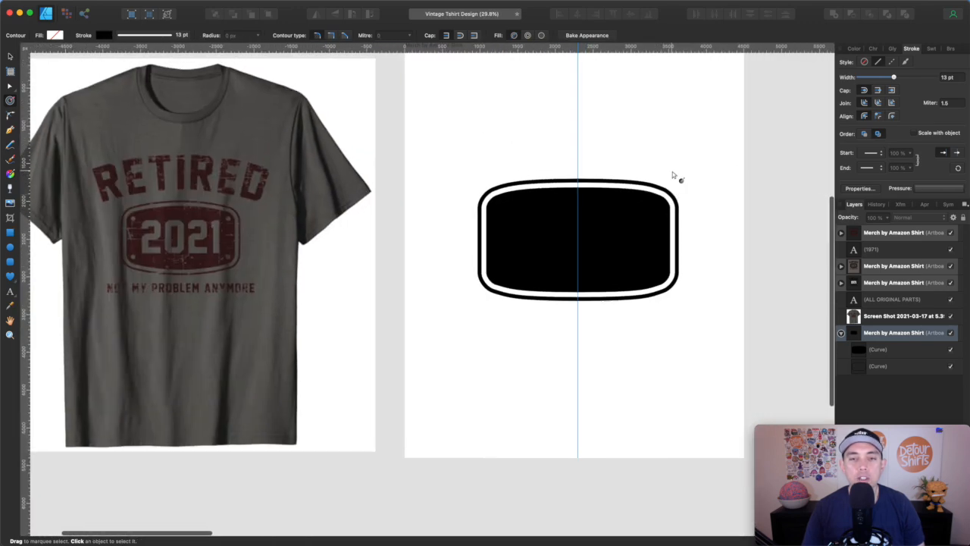
pyautogui.scroll(2, 672, 172)
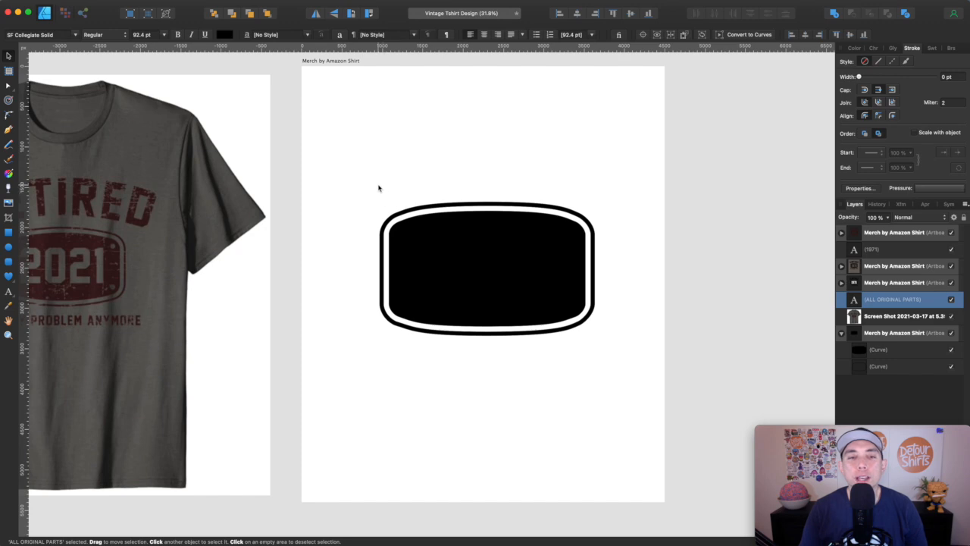
# Draw a trial arc over the badge with the Pen tool, centre its middle node, and delete the curve
pyautogui.hscroll(-4, 379, 188)
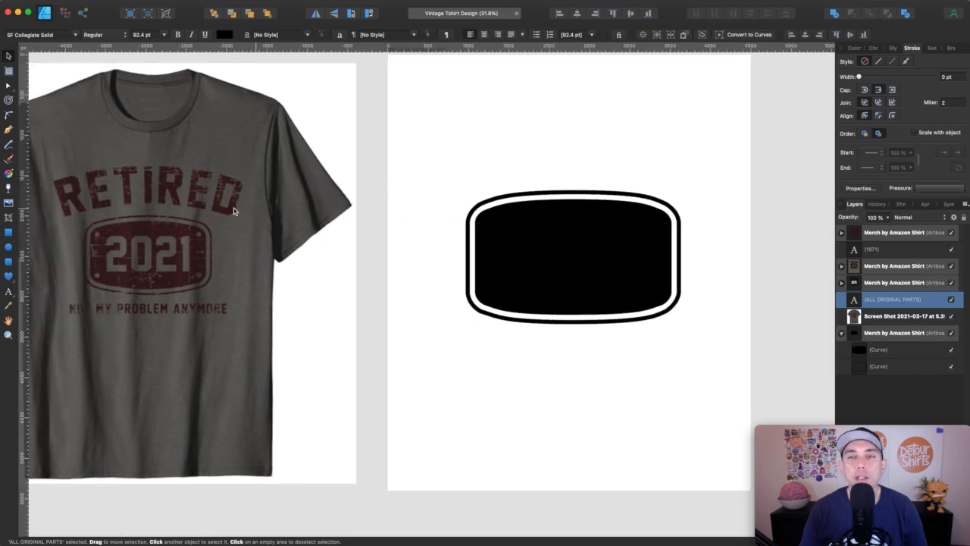
pyautogui.hscroll(3, 265, 188)
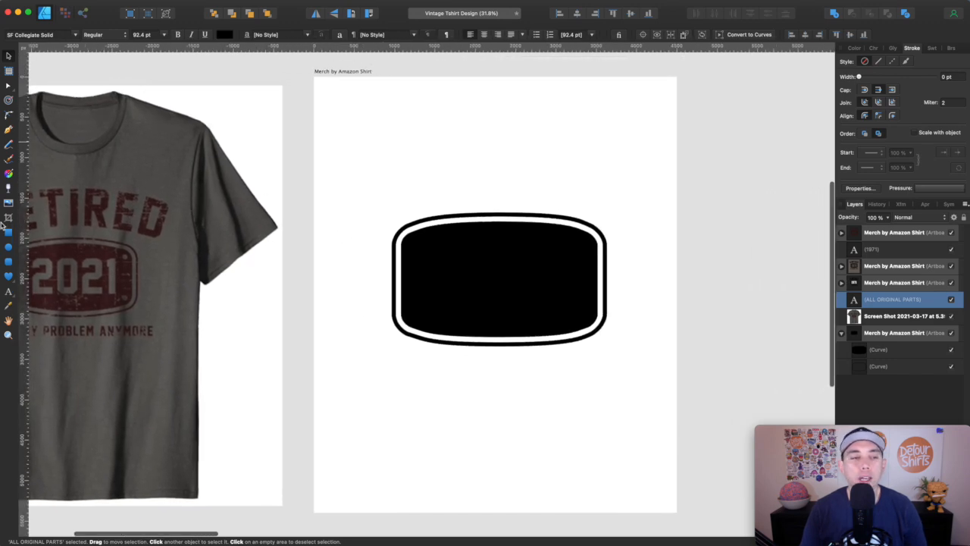
pyautogui.press('p')
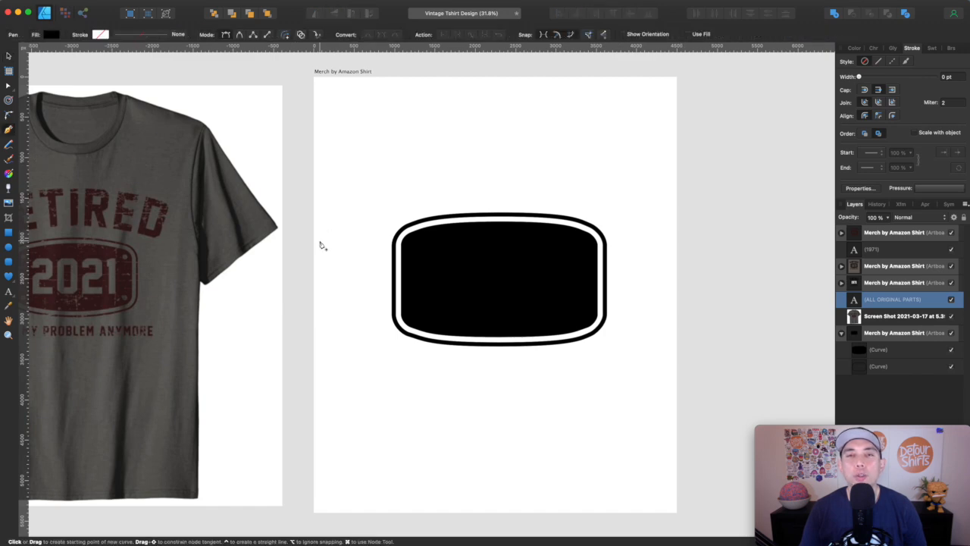
pyautogui.click(320, 240)
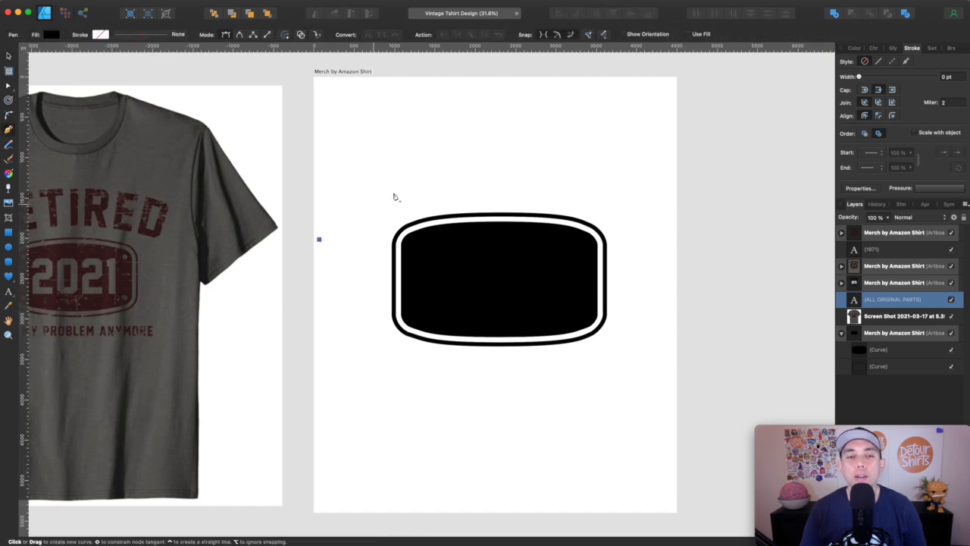
pyautogui.moveTo(493, 190); pyautogui.dragTo(626, 193)
pyautogui.click(672, 235)
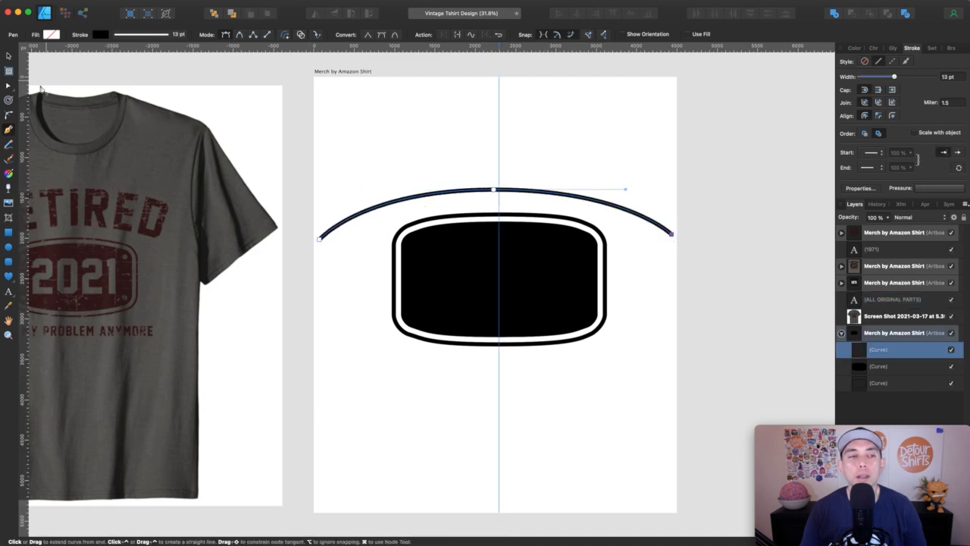
pyautogui.click(9, 88)
pyautogui.moveTo(493, 189); pyautogui.dragTo(498, 191)
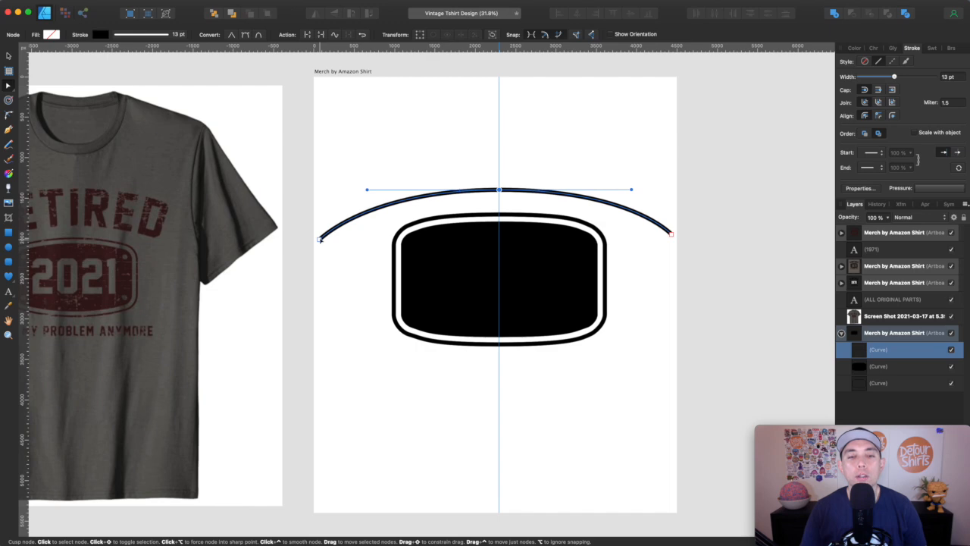
pyautogui.click(320, 240)
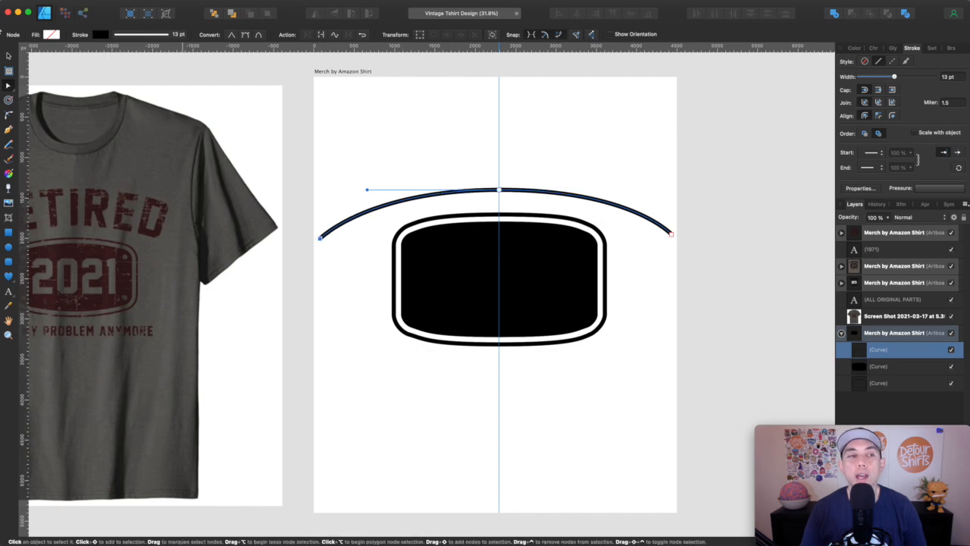
pyautogui.press('v')
pyautogui.press('Delete')
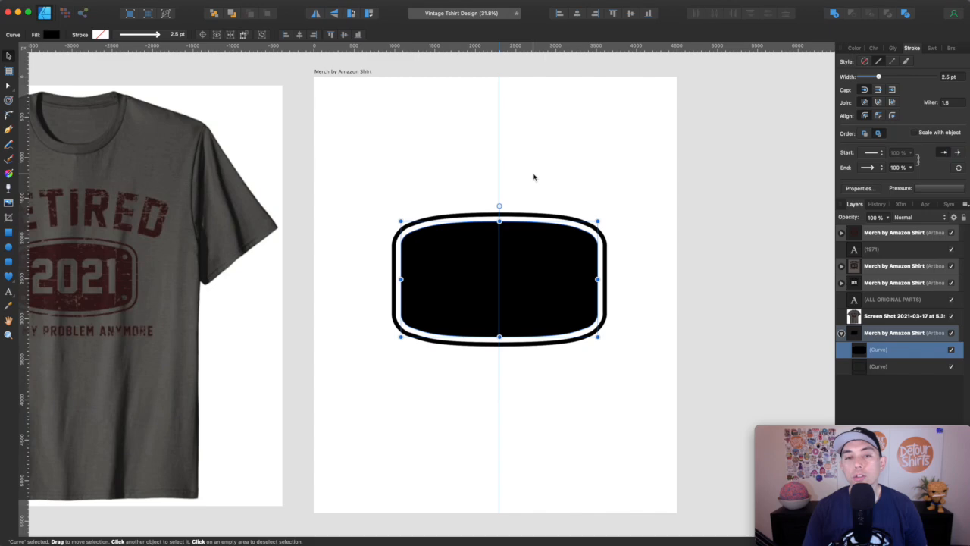
# Draw an ellipse around the badge, spanning the artboard's width, and flatten it so its lower edge crosses the black badge
pyautogui.click(8, 246)
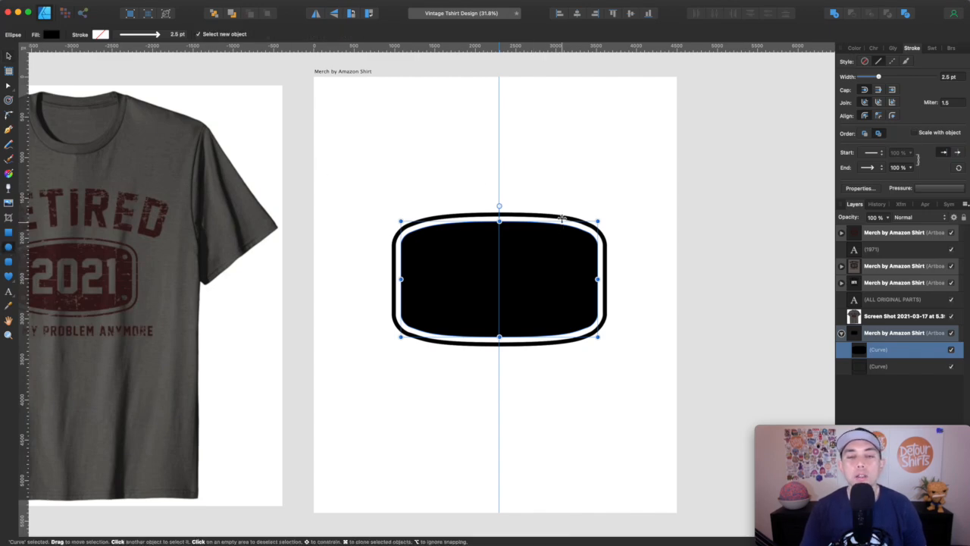
pyautogui.moveTo(320, 182)
pyautogui.mouseDown()
pyautogui.moveTo(361, 191)
pyautogui.moveTo(677, 360)
pyautogui.mouseUp()
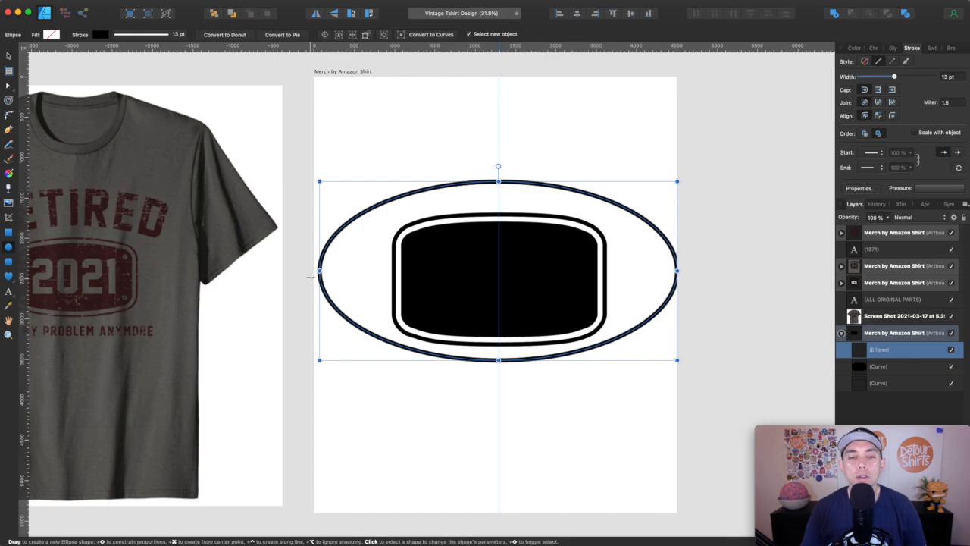
pyautogui.moveTo(319, 270); pyautogui.dragTo(316, 271)
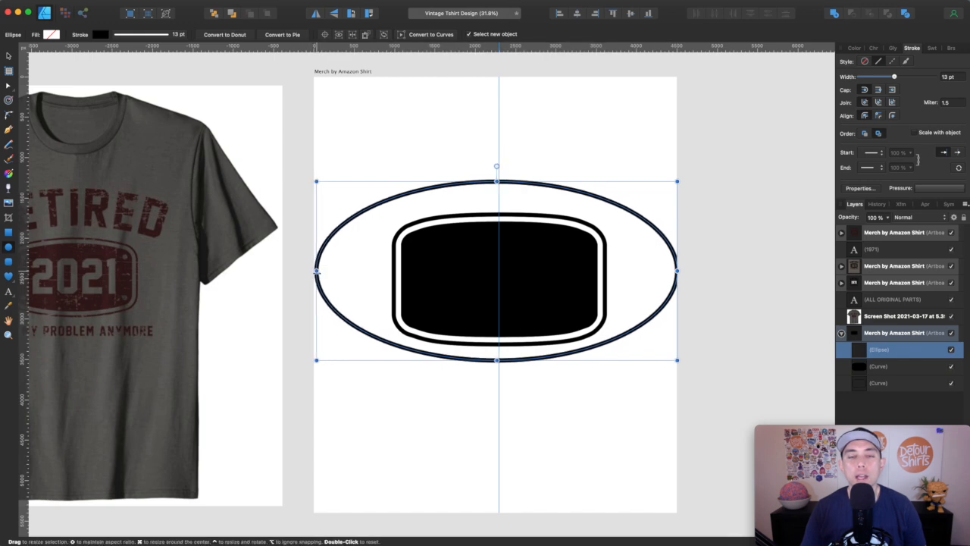
pyautogui.click(8, 56)
pyautogui.moveTo(682, 269); pyautogui.dragTo(681, 270)
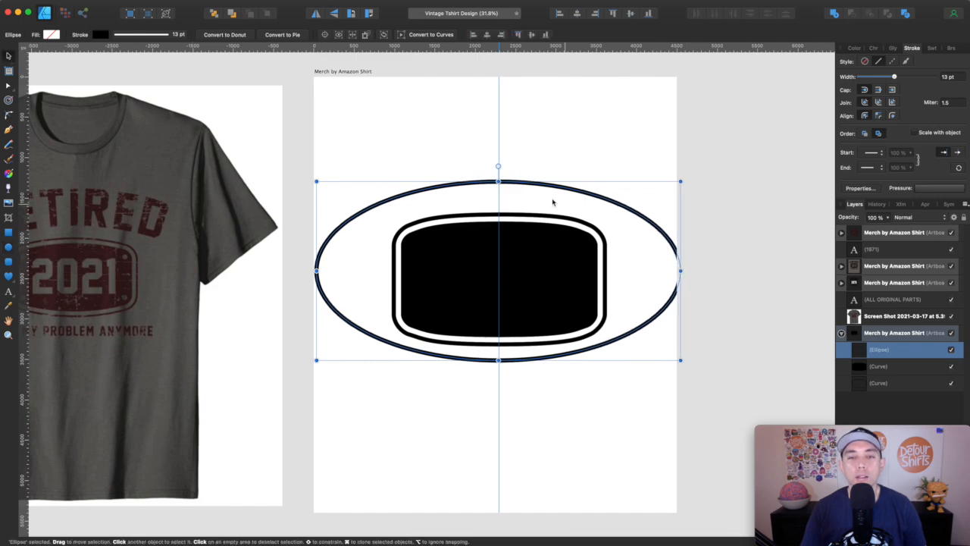
pyautogui.moveTo(498, 360); pyautogui.dragTo(498, 299)
pyautogui.click(452, 185)
pyautogui.click(453, 185)
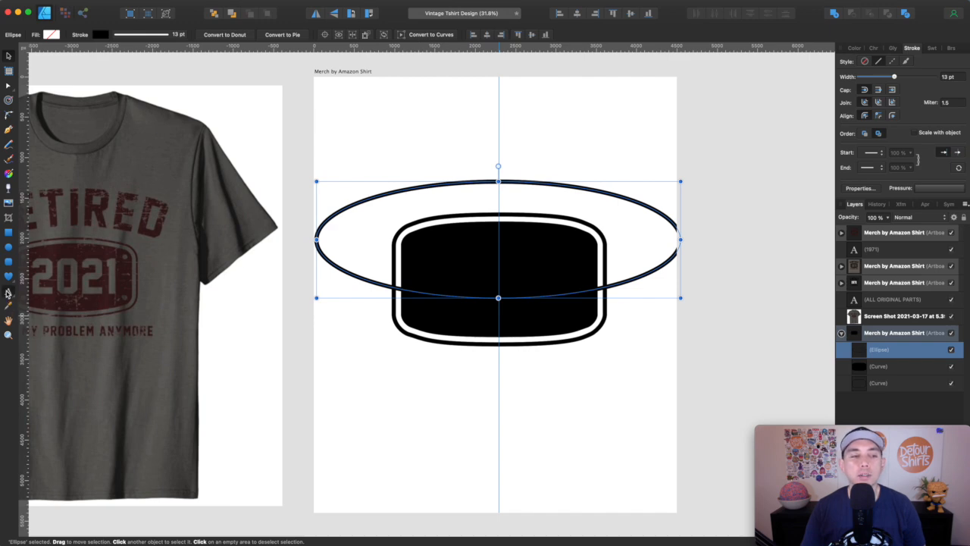
# Turn the ellipse into a text path and enter VINTAGE along its upper edge
pyautogui.click(7, 293)
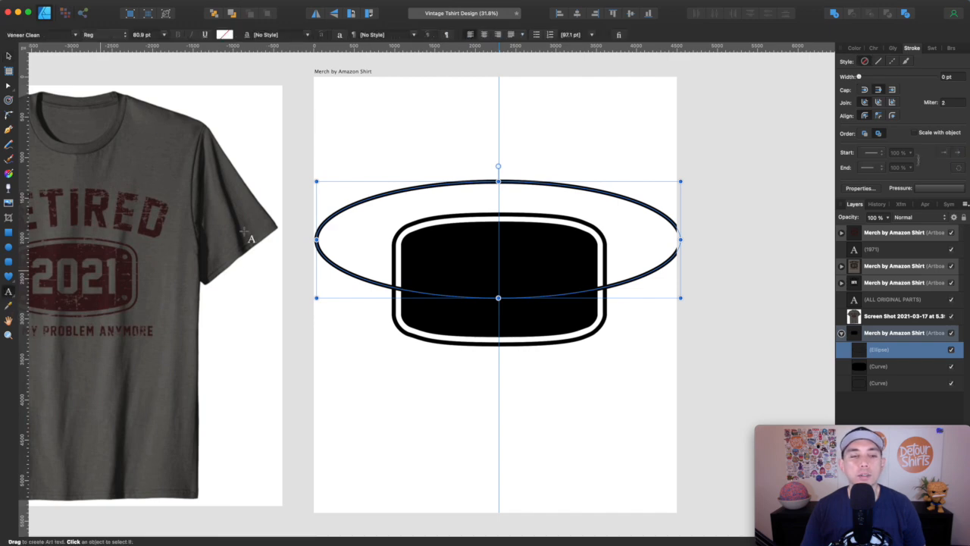
pyautogui.click(434, 191)
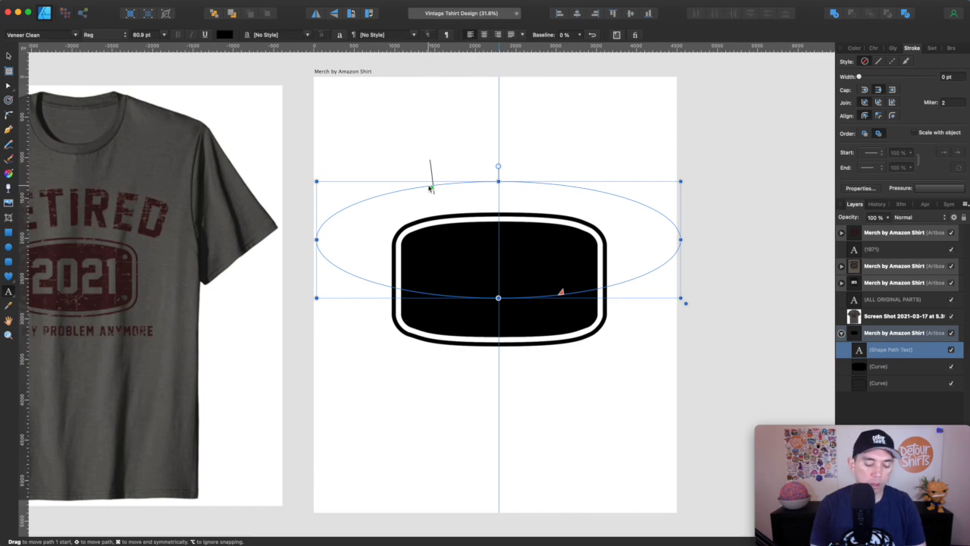
pyautogui.write('VINTAGE')
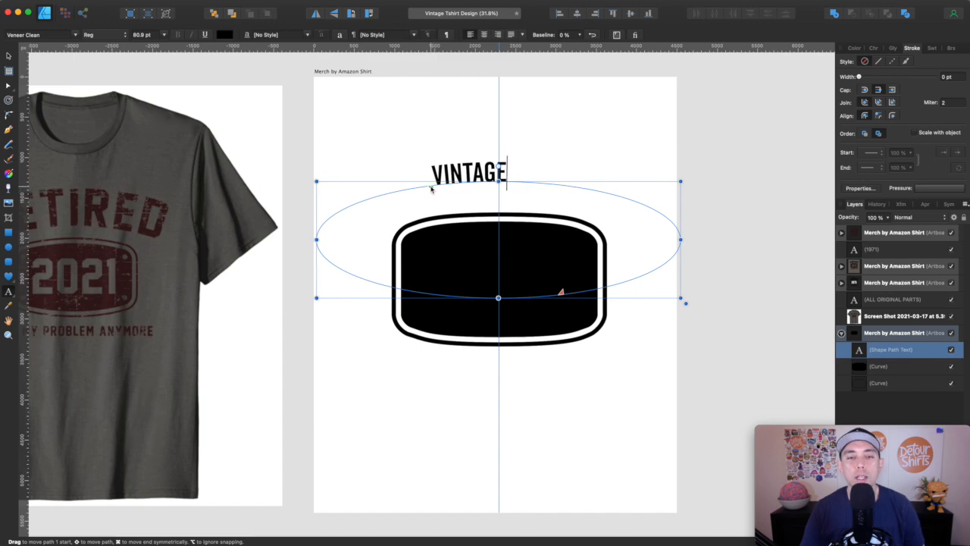
# Move the text path's start and end points to opposite sides of the ellipse and centre-align VINTAGE between them
pyautogui.moveTo(431, 190); pyautogui.dragTo(318, 239)
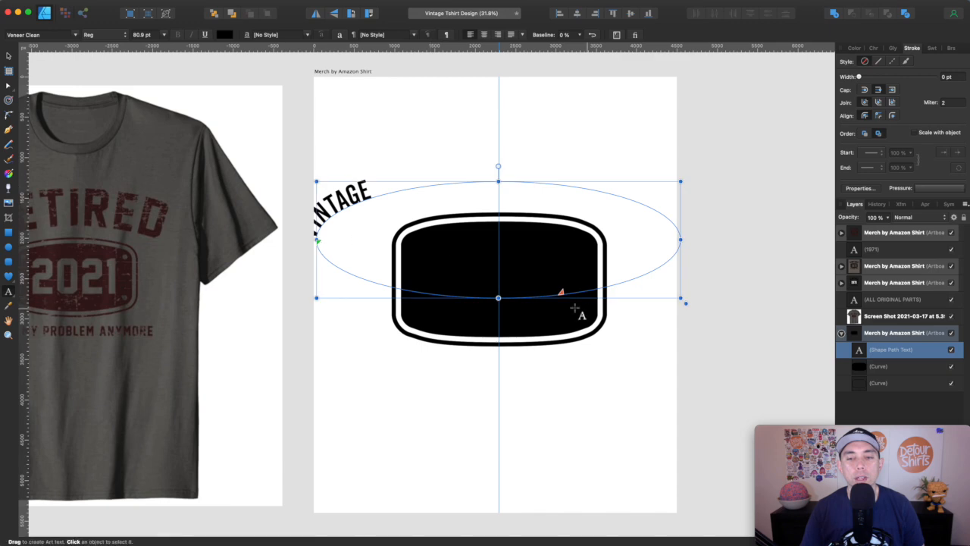
pyautogui.moveTo(561, 295); pyautogui.dragTo(701, 251)
pyautogui.doubleClick(341, 196)
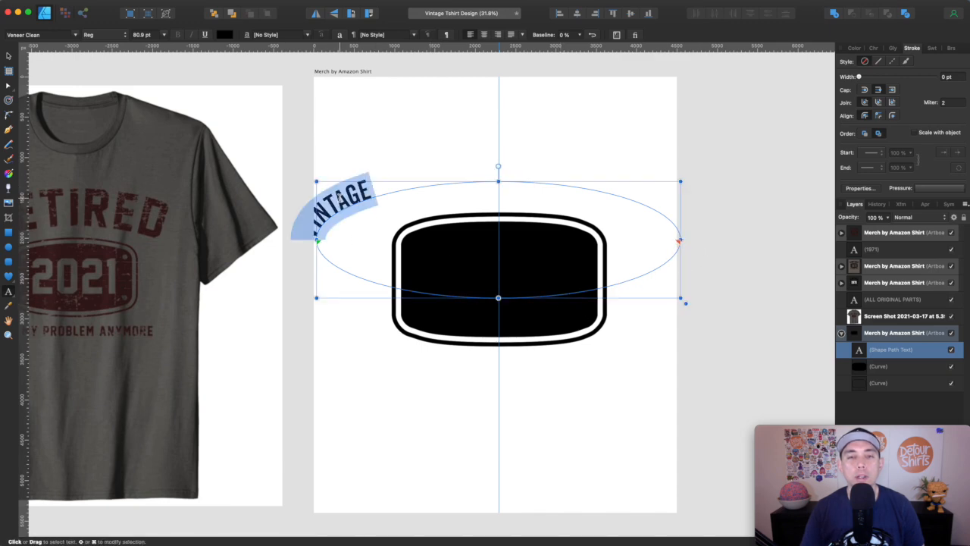
pyautogui.click(484, 36)
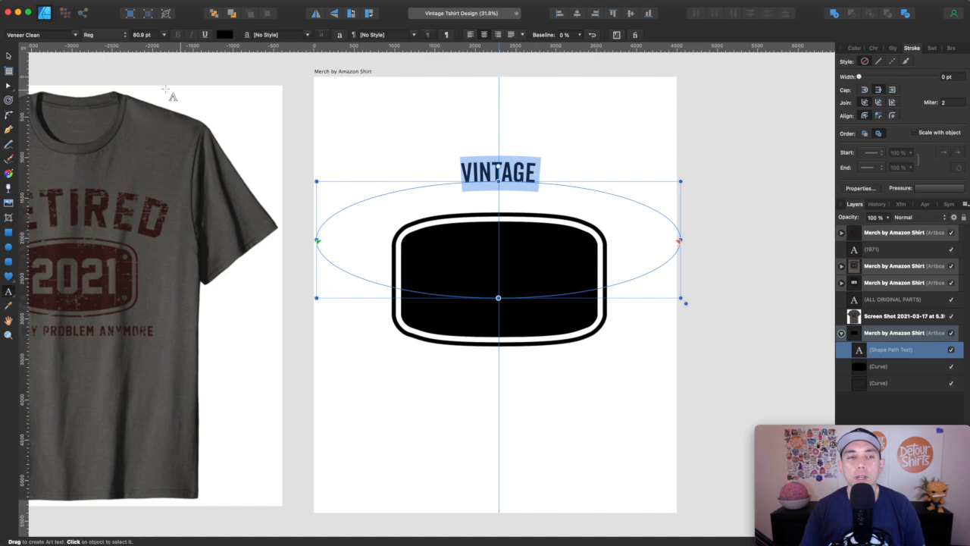
# Set the curved VINTAGE text to 288 pt and change its font to SF Collegiate Solid
pyautogui.click(163, 36)
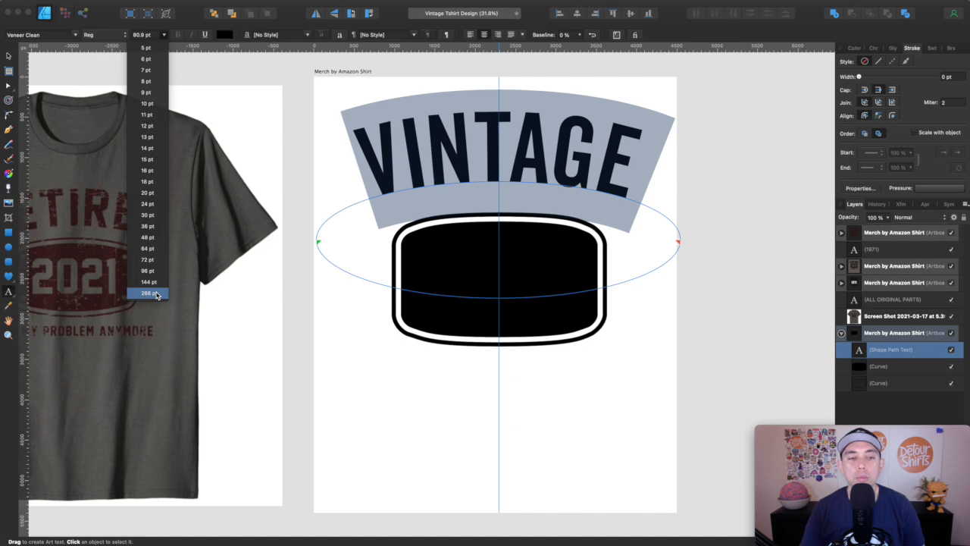
pyautogui.click(156, 293)
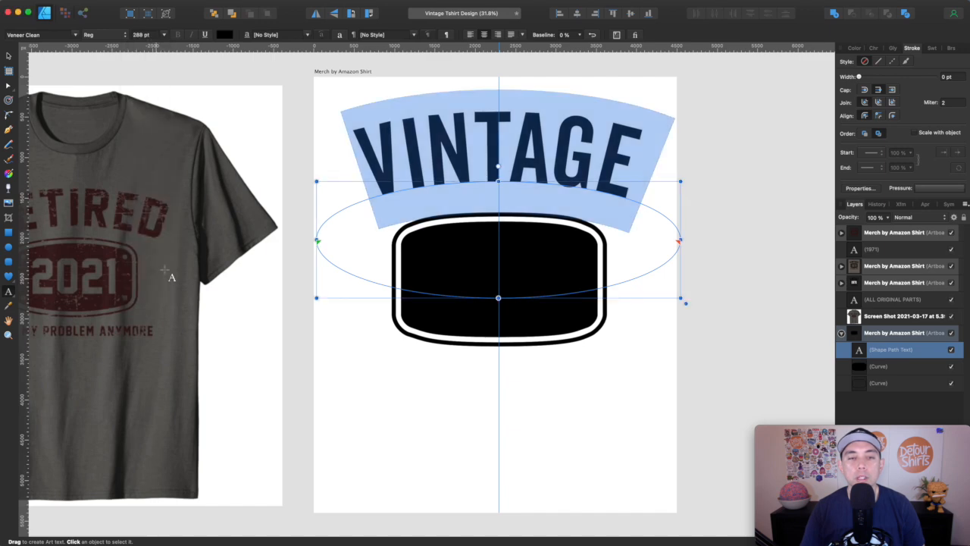
pyautogui.click(136, 36)
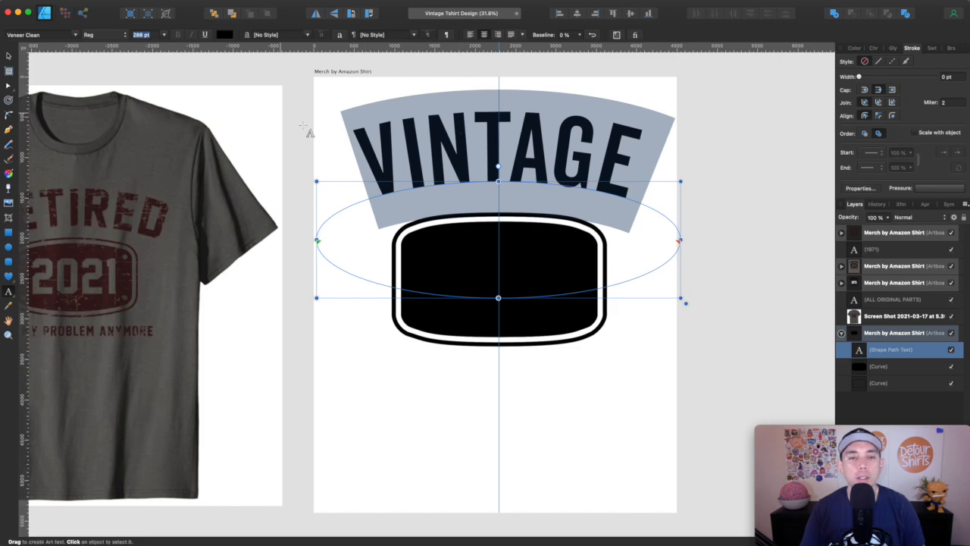
pyautogui.click(35, 35)
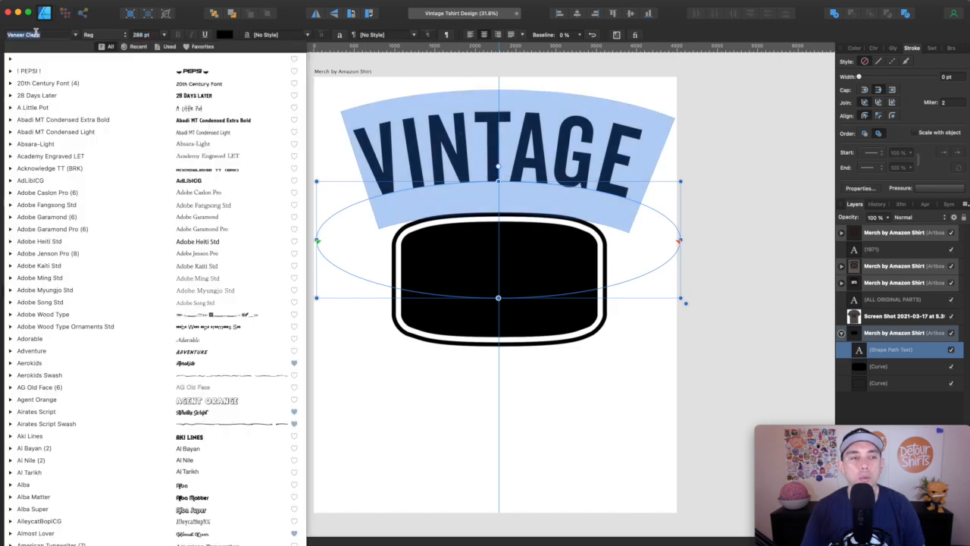
pyautogui.write('a')
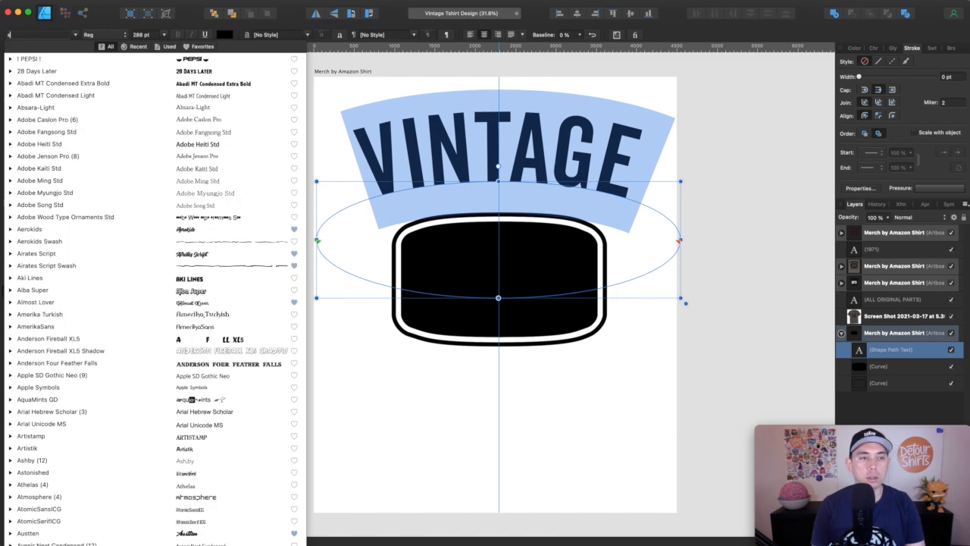
pyautogui.write('sf')
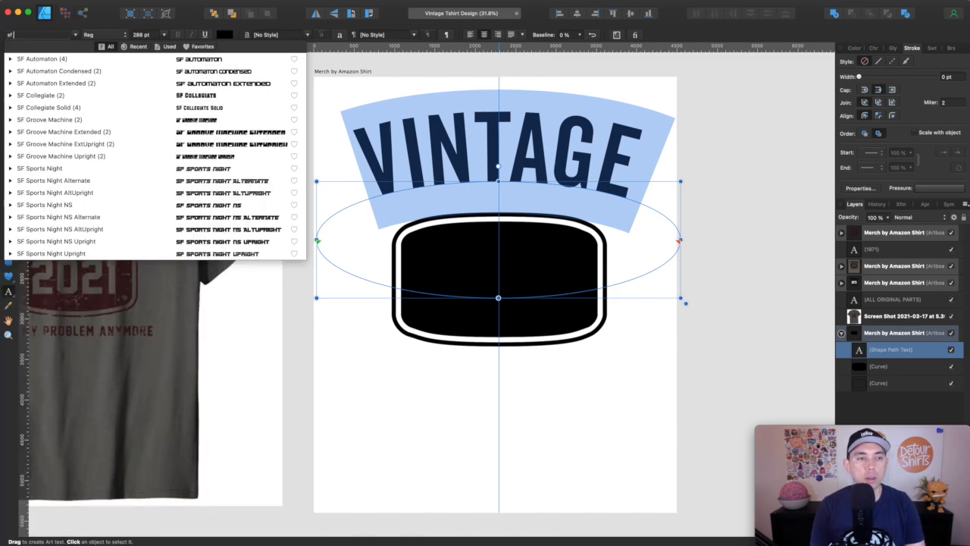
pyautogui.write(' gi')
pyautogui.write(' c')
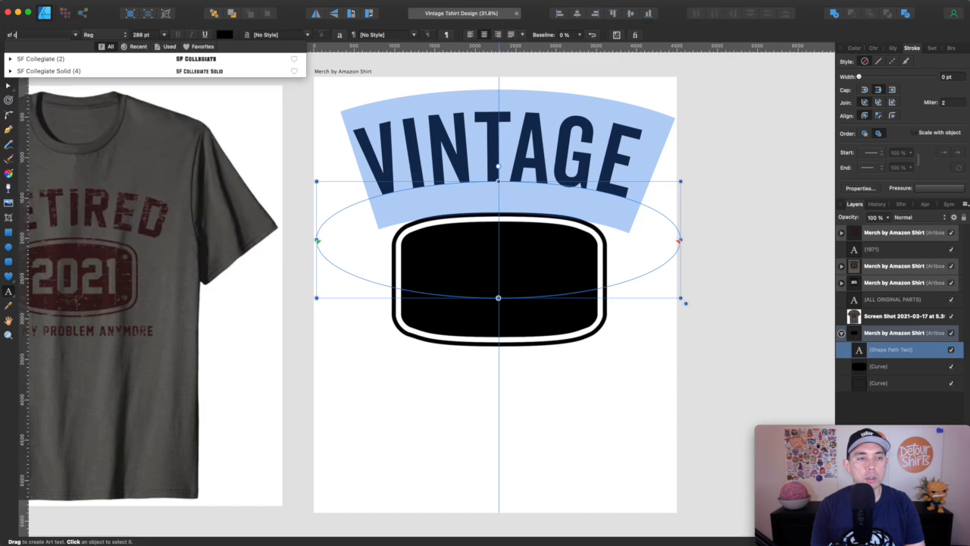
pyautogui.click(33, 72)
# Replace the entire curved text with VINTAGE in full-height capitals
pyautogui.click(402, 149)
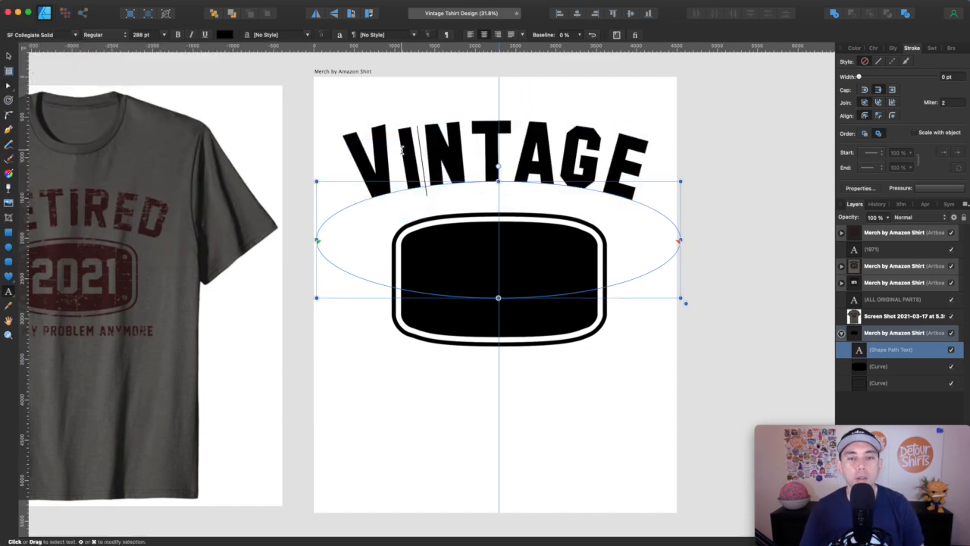
pyautogui.press('super+a')
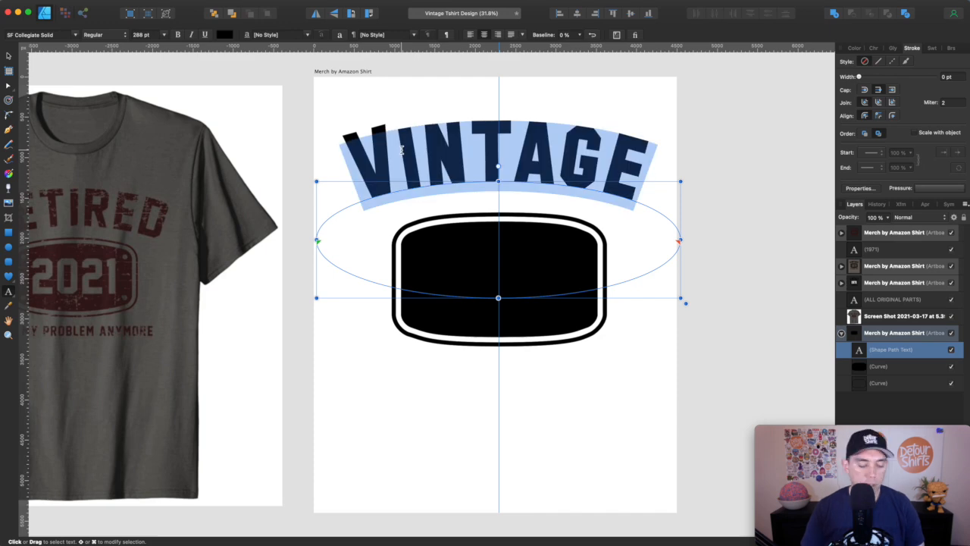
pyautogui.write('VINTAGE')
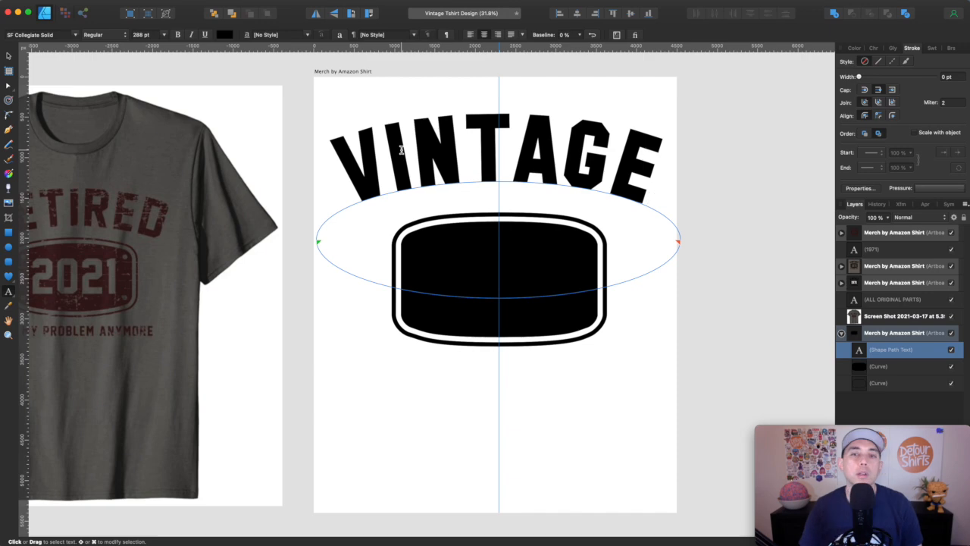
# Reduce the whole curved VINTAGE text to 250 pt and deselect it
pyautogui.press('super+a')
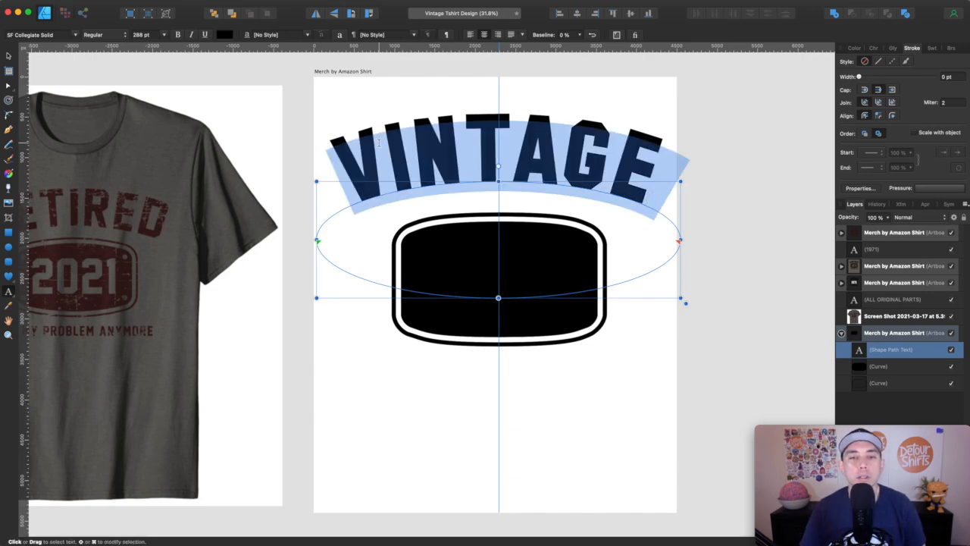
pyautogui.click(138, 35)
pyautogui.write('250')
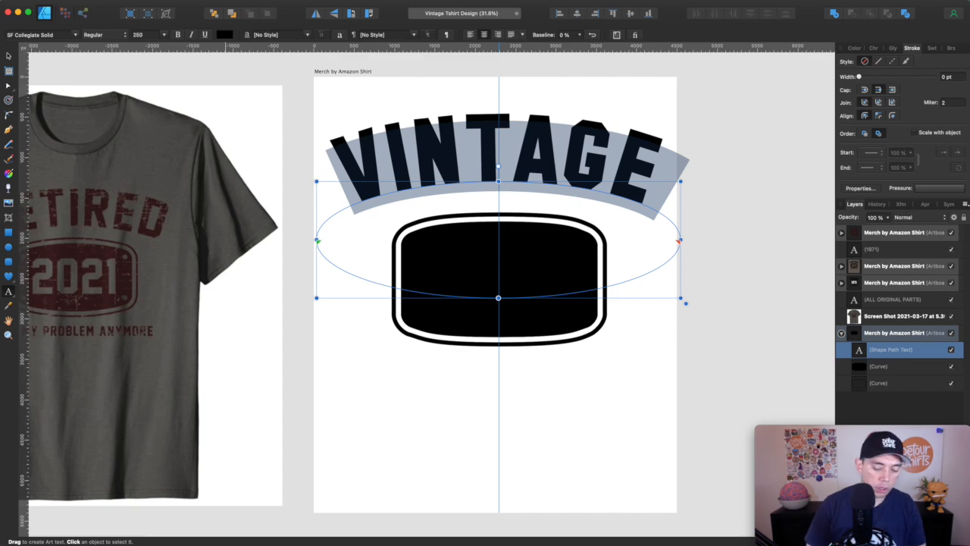
pyautogui.press('Return')
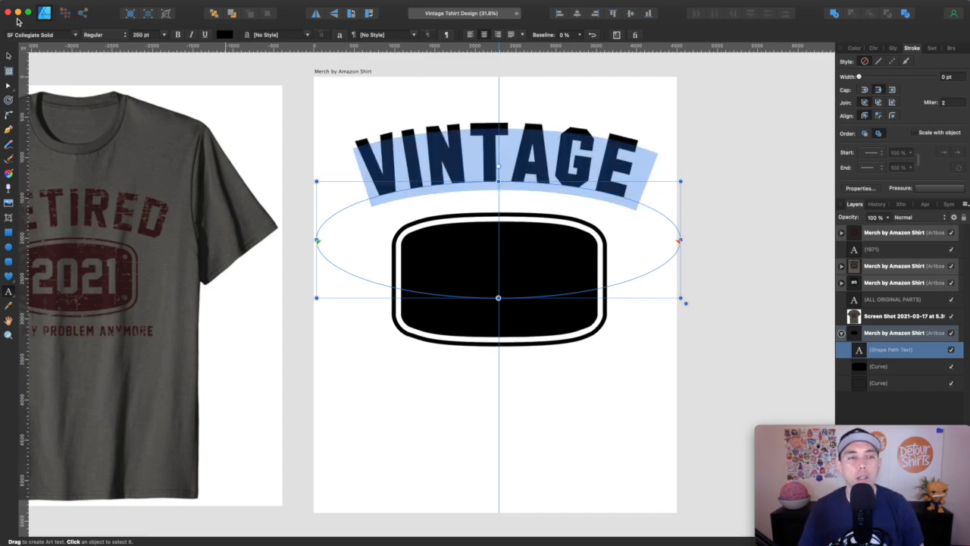
pyautogui.click(8, 57)
pyautogui.click(713, 207)
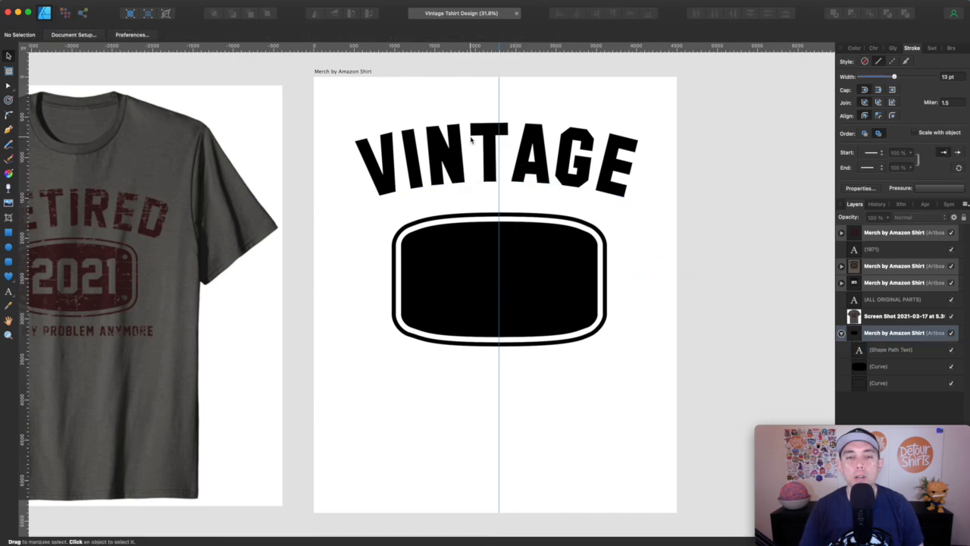
# Tighten the spacing between the T and A in the curved VINTAGE text
pyautogui.click(8, 289)
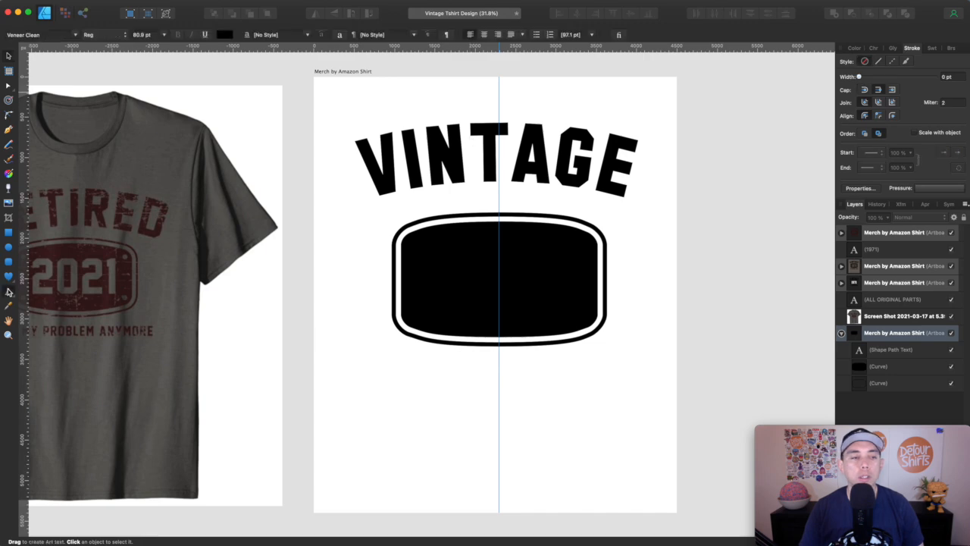
pyautogui.click(512, 133)
pyautogui.click(506, 157)
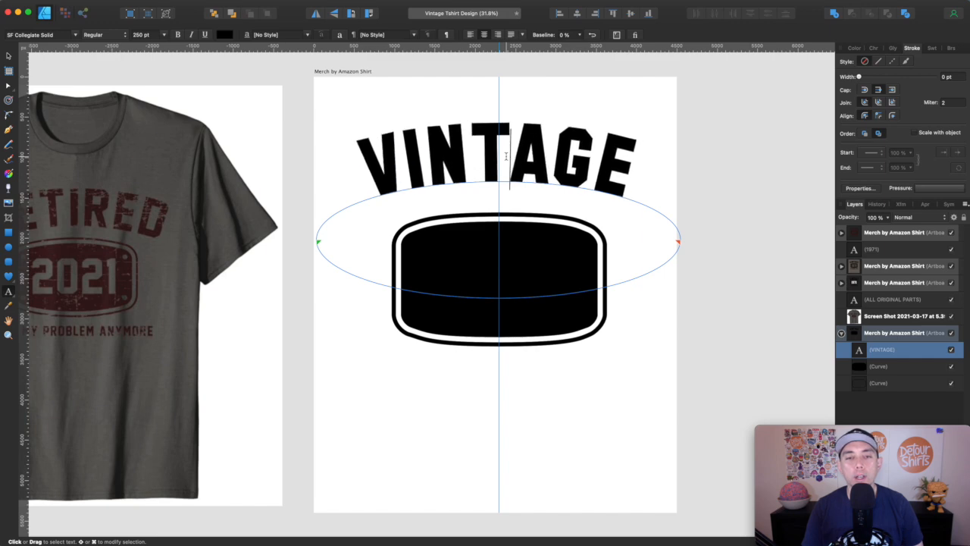
# Tighten the spacing between the N and T in the curved VINTAGE text
pyautogui.hotkey('alt', 'Left')
pyautogui.hotkey('alt', 'Left')
pyautogui.hotkey('alt', 'Left')
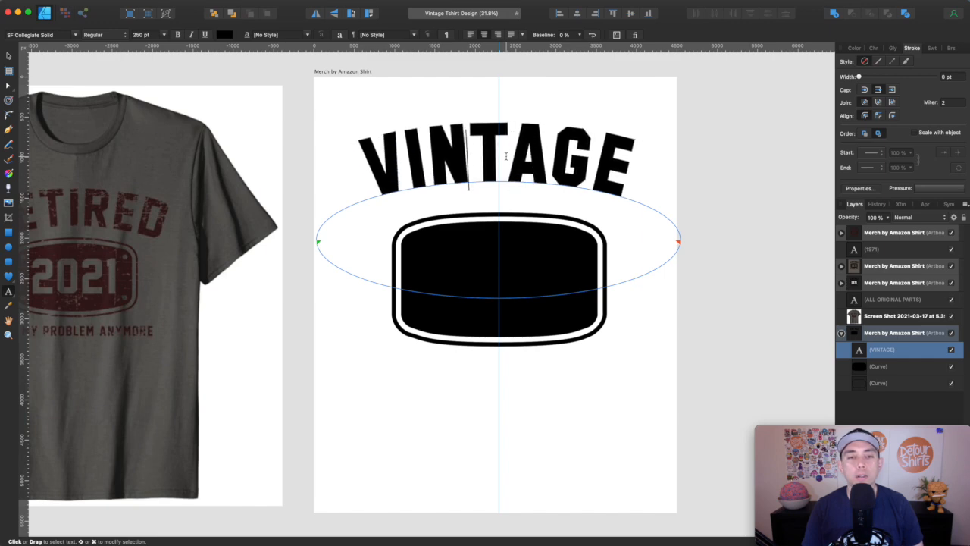
pyautogui.press('Right')
pyautogui.press('Right')
pyautogui.press('Right')
pyautogui.press('Right')
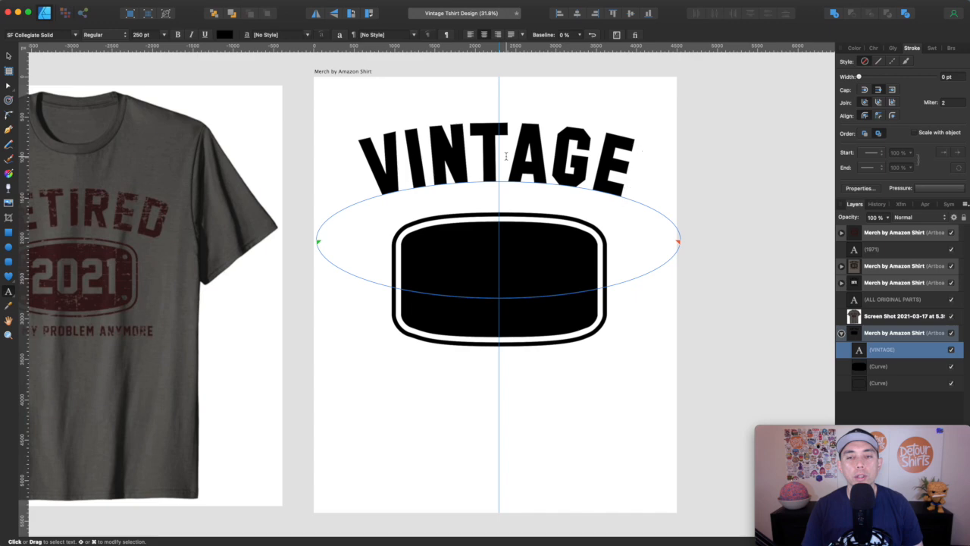
# Adjust the spacing between the I and N in the curved VINTAGE text, finish editing it and deselect it
pyautogui.press('Left')
pyautogui.press('Left')
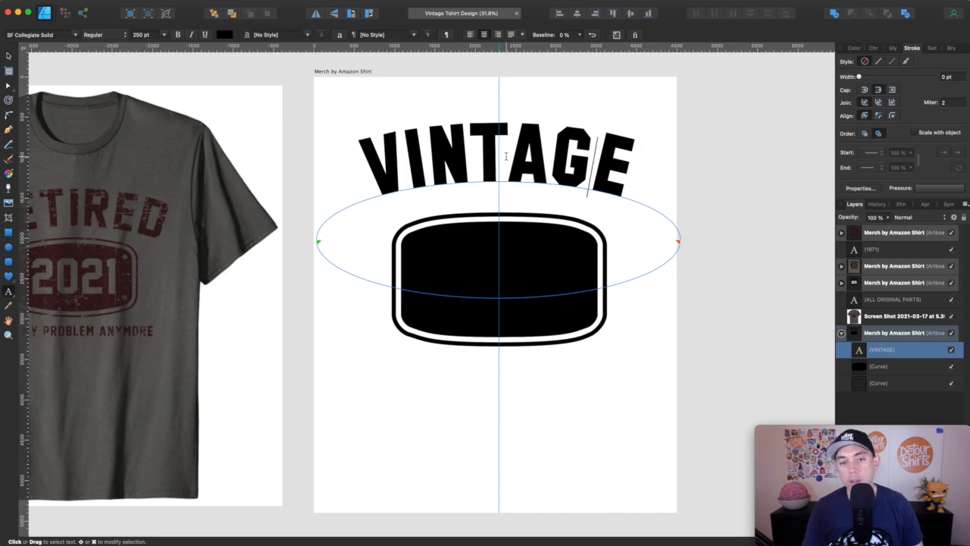
pyautogui.press('Left')
pyautogui.press('Left')
pyautogui.press('Left')
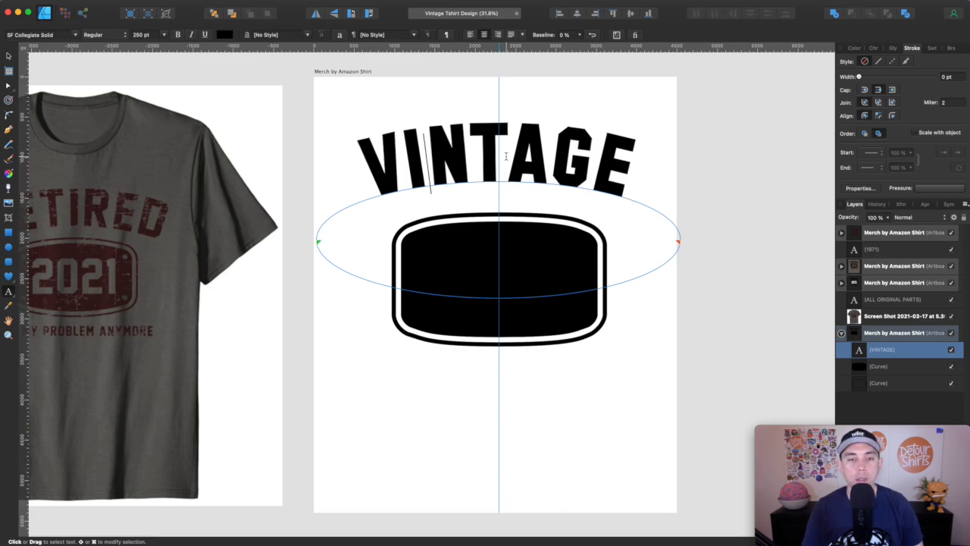
pyautogui.press('Left')
pyautogui.press('Left')
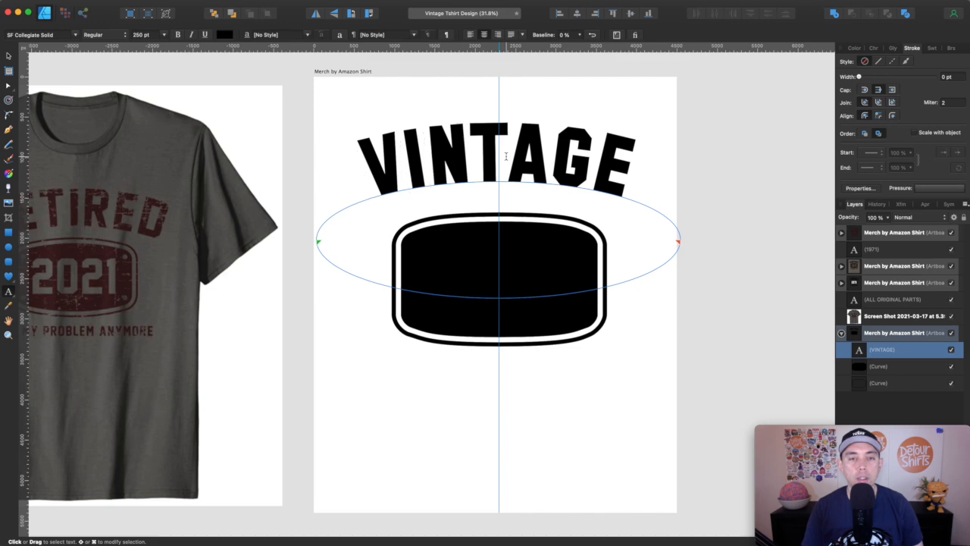
pyautogui.press('Escape')
pyautogui.press('v')
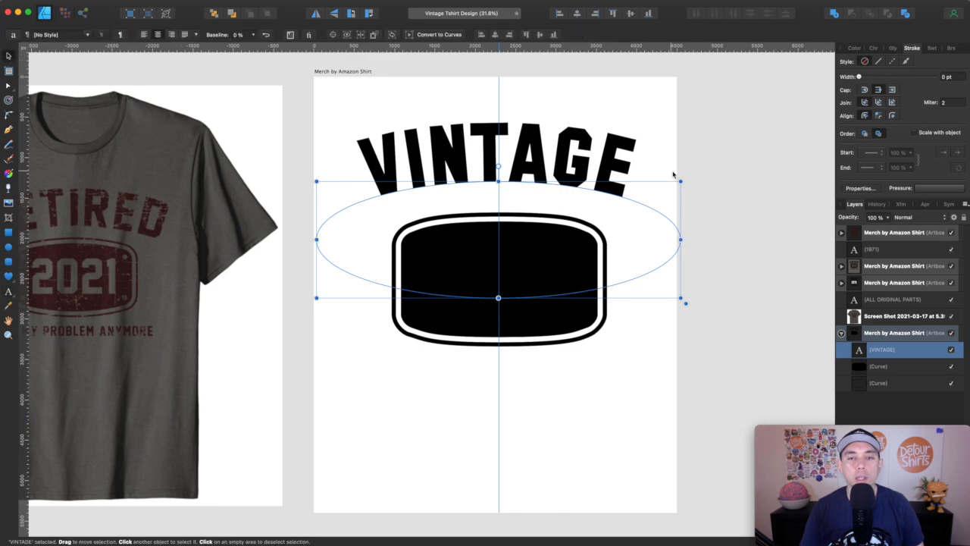
pyautogui.click(693, 163)
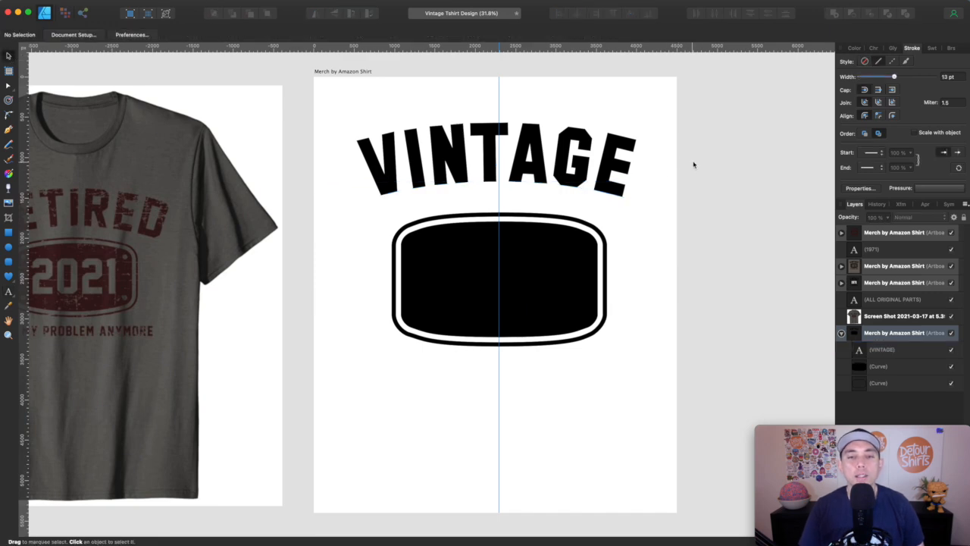
# Nudge the curved VINTAGE text down in large increments so it sits closer to the badge, and deselect it
pyautogui.click(584, 172)
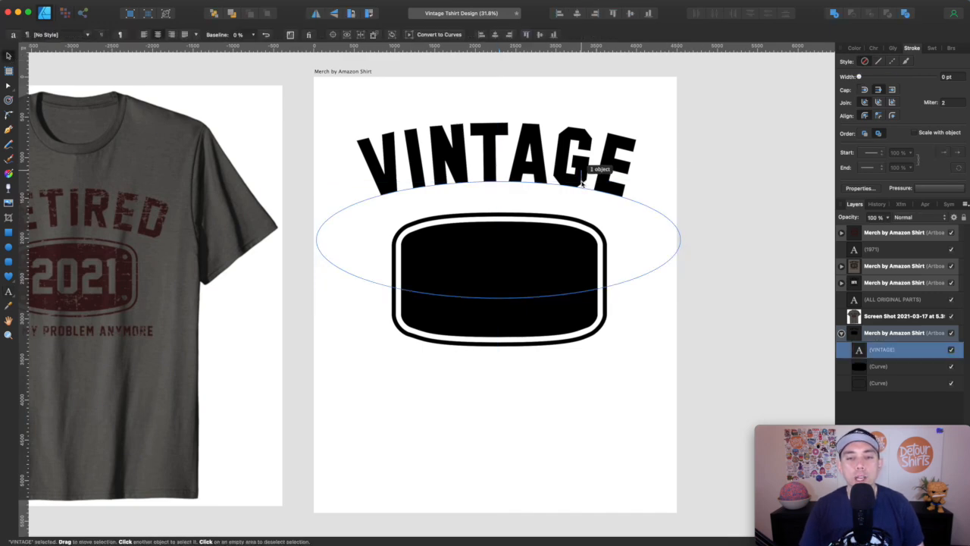
pyautogui.hotkey('shift', 'Down')
pyautogui.hotkey('shift', 'Down')
pyautogui.hotkey('shift', 'Down')
pyautogui.hotkey('shift', 'Down')
pyautogui.hotkey('shift', 'Down')
pyautogui.hotkey('shift', 'Down')
pyautogui.hotkey('shift', 'Down')
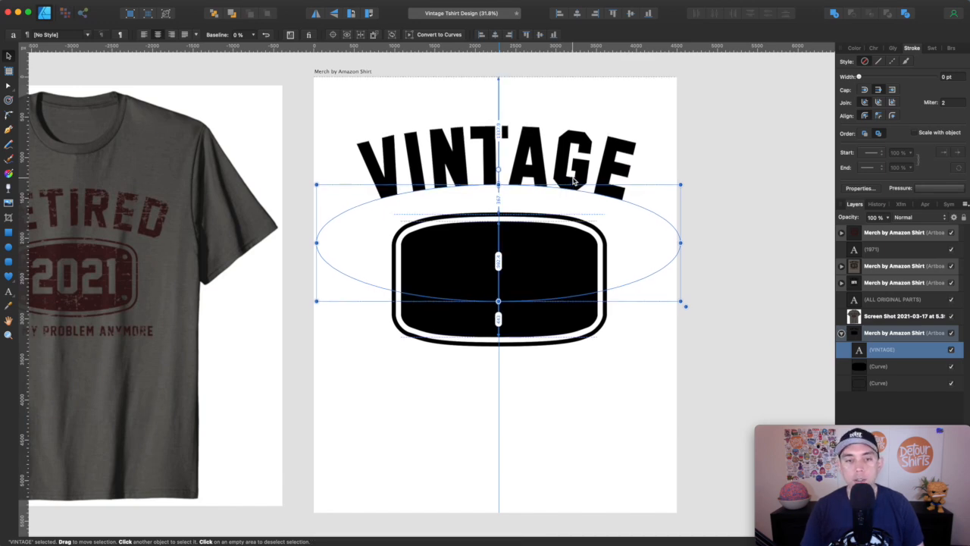
pyautogui.doubleClick(541, 169)
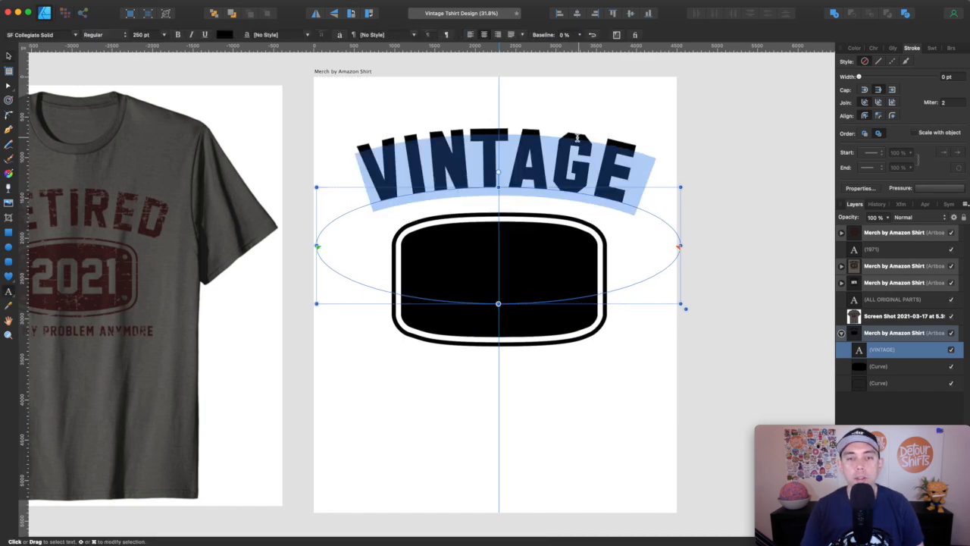
pyautogui.click(576, 138)
pyautogui.click(8, 57)
pyautogui.click(709, 158)
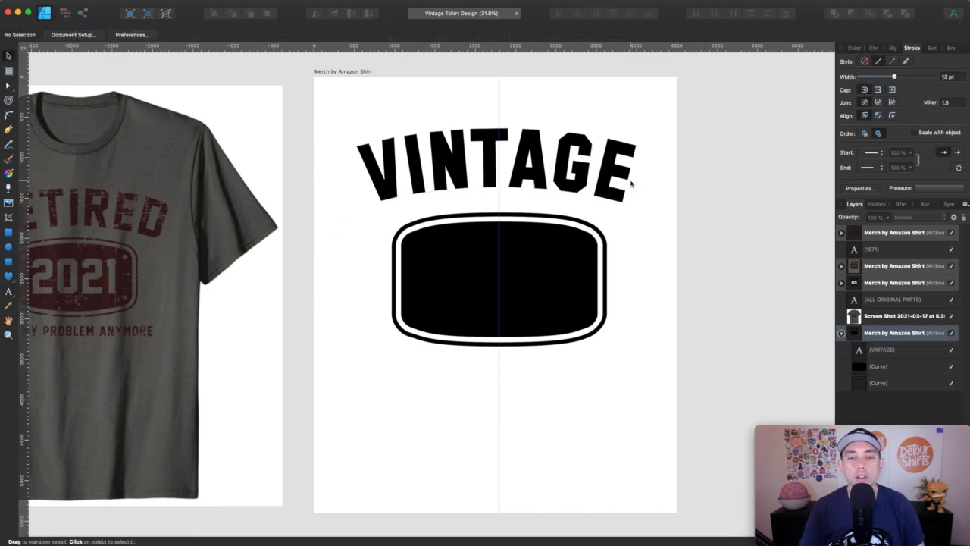
# Flatten the VINTAGE text's elliptical path slightly by lowering its upper edge, and deselect it
pyautogui.click(497, 180)
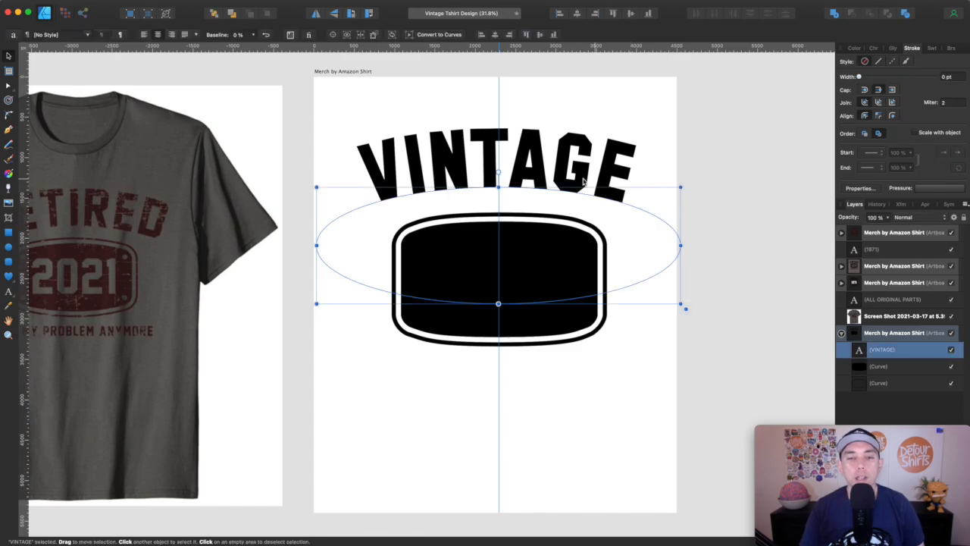
pyautogui.moveTo(498, 187); pyautogui.dragTo(529, 191)
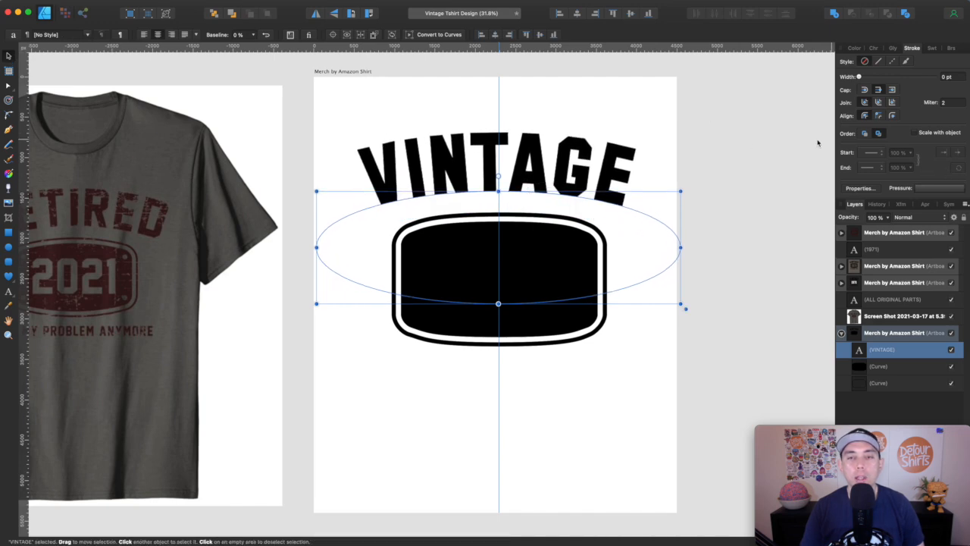
pyautogui.click(721, 141)
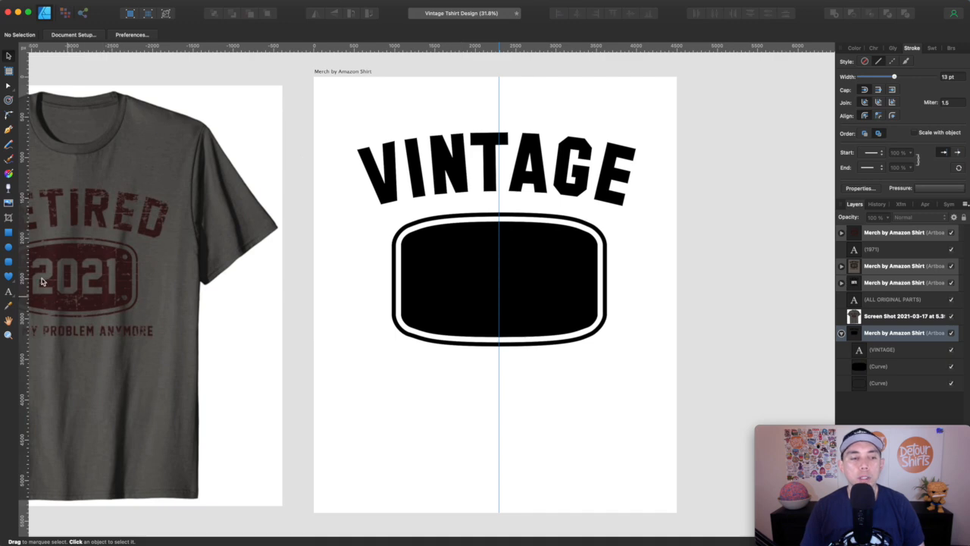
# Add a line of artistic text reading ALL ORIGINAL PARTS below the badge
pyautogui.click(9, 293)
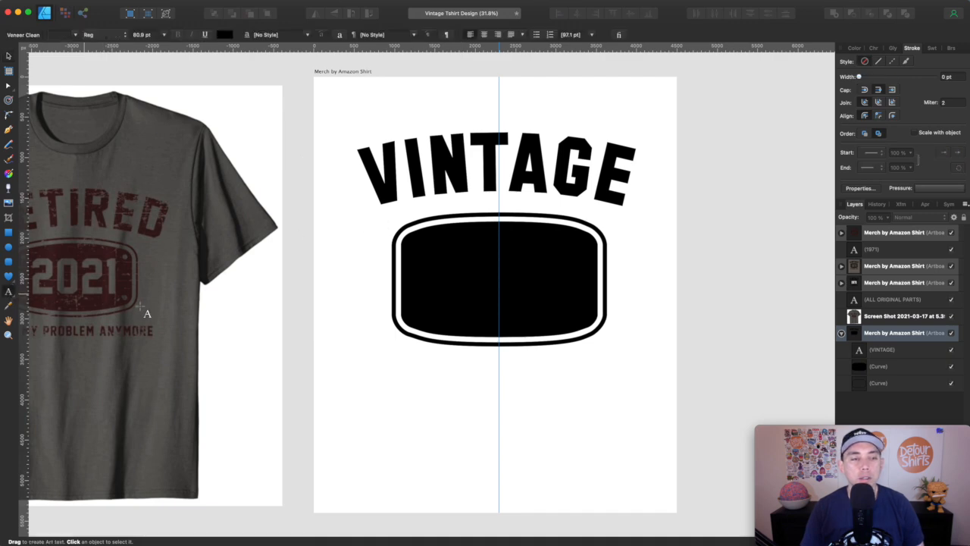
pyautogui.click(425, 392)
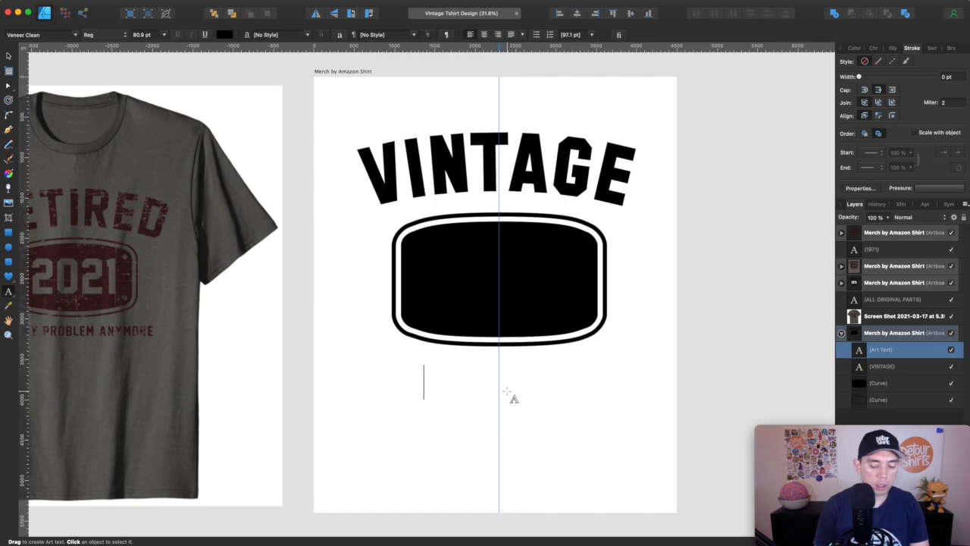
pyautogui.write('ALL')
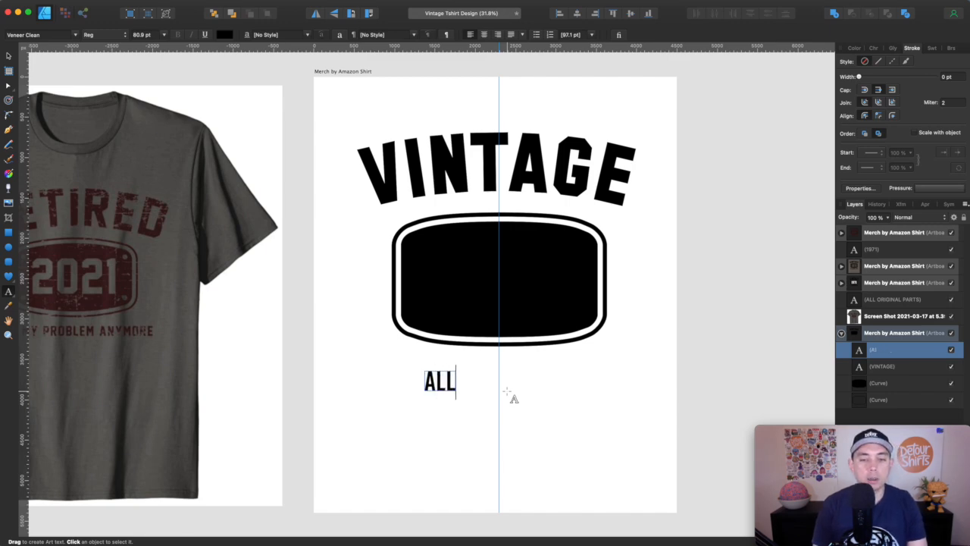
pyautogui.write(' ORIGI')
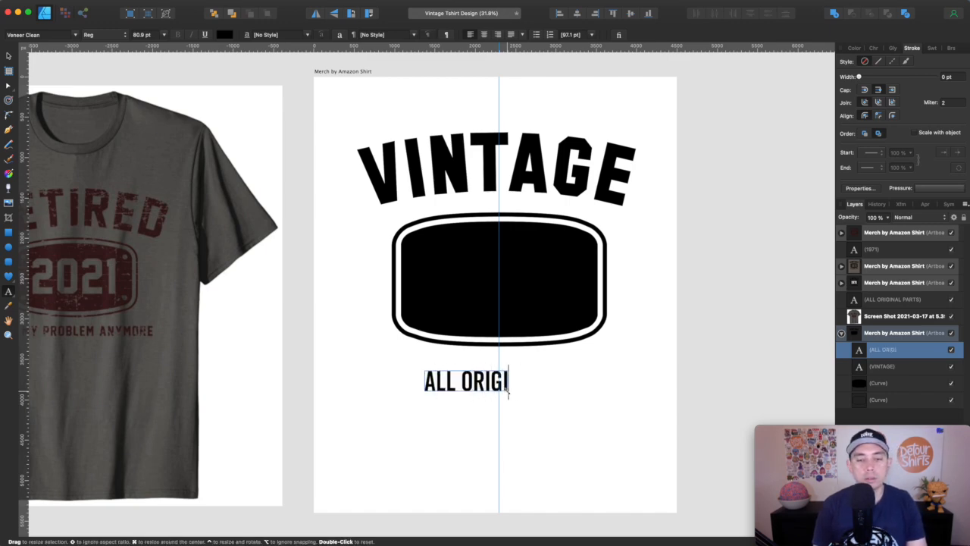
pyautogui.write('NAL PARTS')
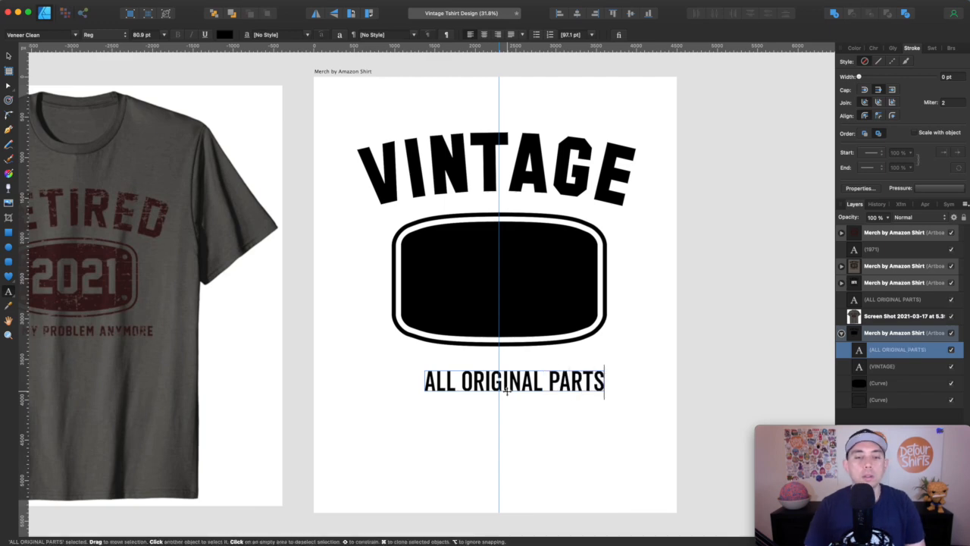
pyautogui.press('Escape')
# Change the font of the whole ALL ORIGINAL PARTS line to SF Collegiate Solid
pyautogui.moveTo(425, 382); pyautogui.dragTo(606, 383)
pyautogui.click(31, 34)
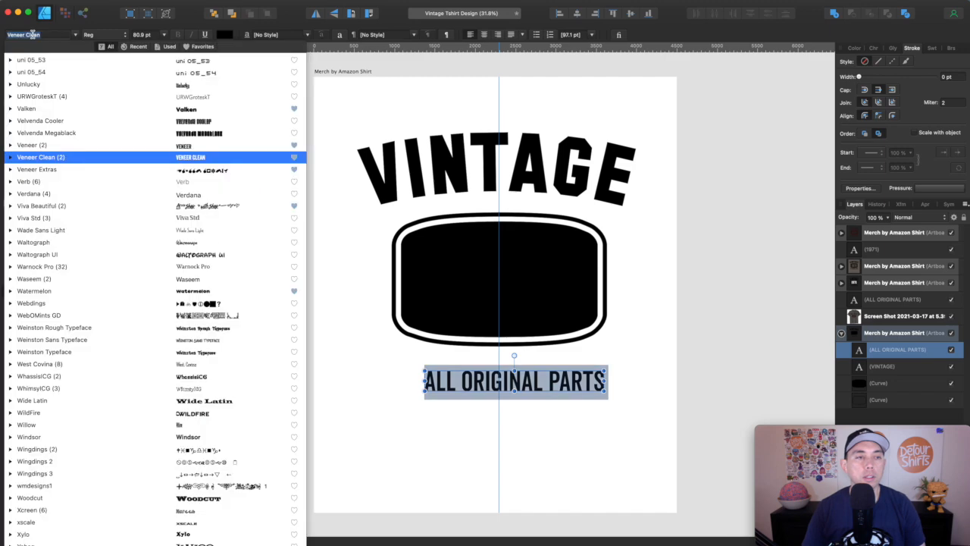
pyautogui.write('SF')
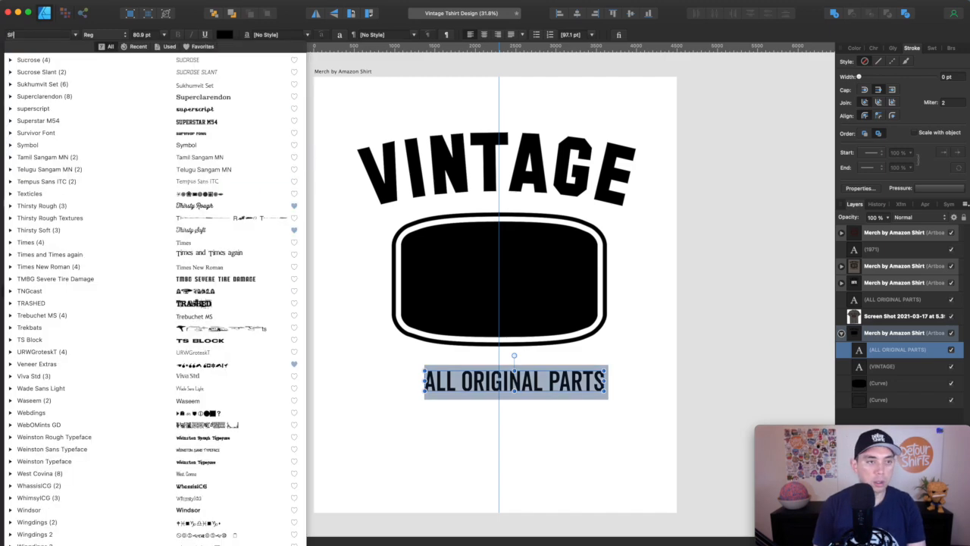
pyautogui.write(' V')
pyautogui.press('BackSpace')
pyautogui.write('COL')
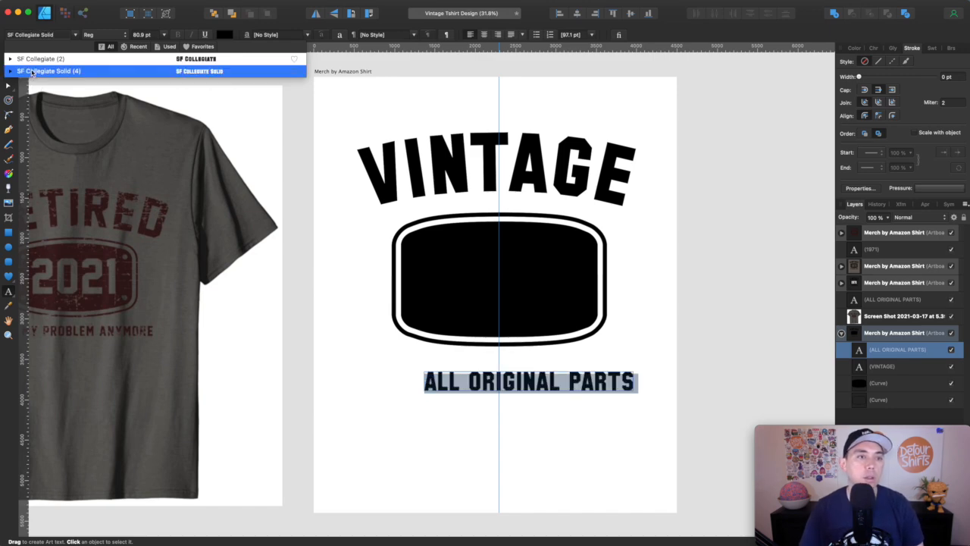
pyautogui.click(38, 71)
# Move ALL ORIGINAL PARTS just under the badge and scale it to about 102.5 pt, roughly matching the VINTAGE text's width
pyautogui.click(9, 53)
pyautogui.moveTo(541, 380); pyautogui.dragTo(483, 372)
pyautogui.moveTo(576, 382); pyautogui.dragTo(633, 387)
pyautogui.click(485, 168)
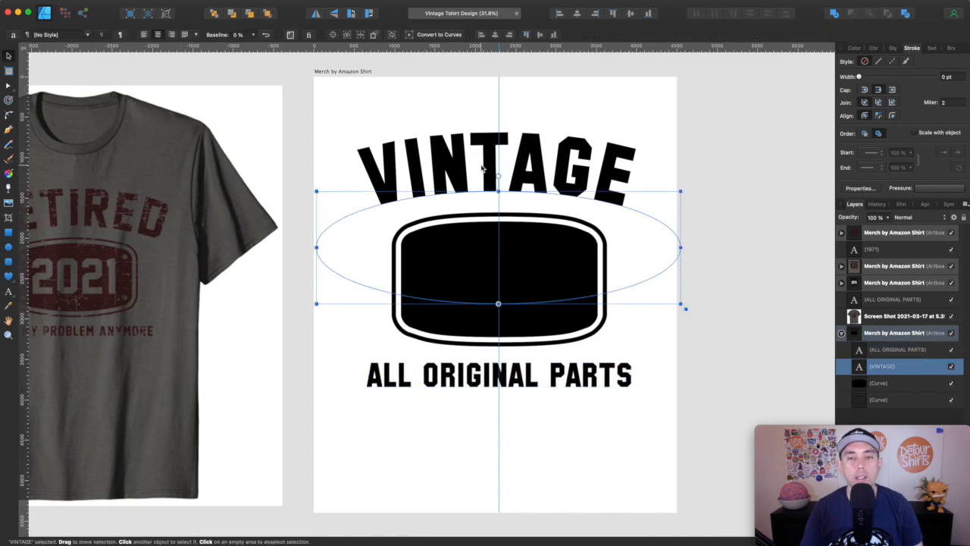
# Duplicate the ALL ORIGINAL PARTS line directly below itself and replace the copy's text with 1973
pyautogui.click(514, 376)
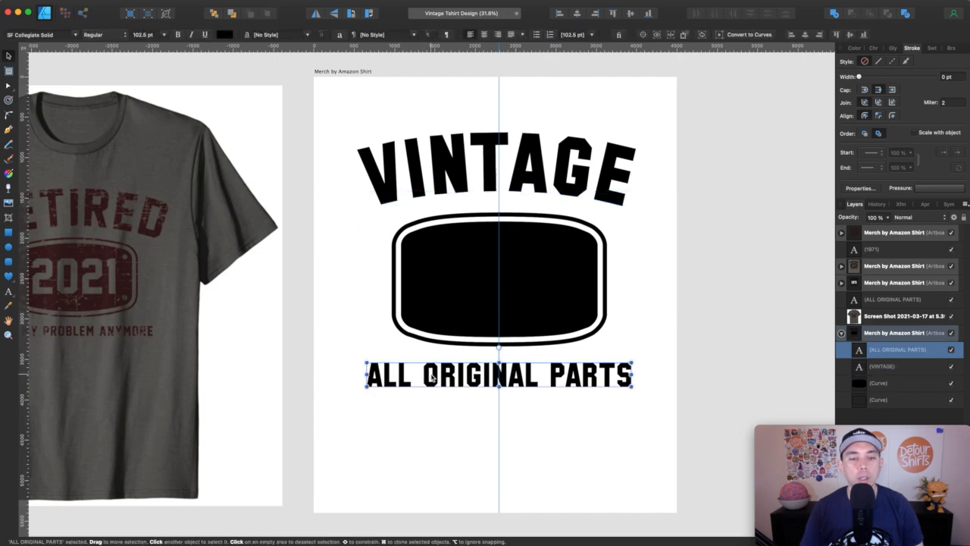
pyautogui.moveTo(431, 377); pyautogui.dragTo(431, 418)
pyautogui.doubleClick(432, 418)
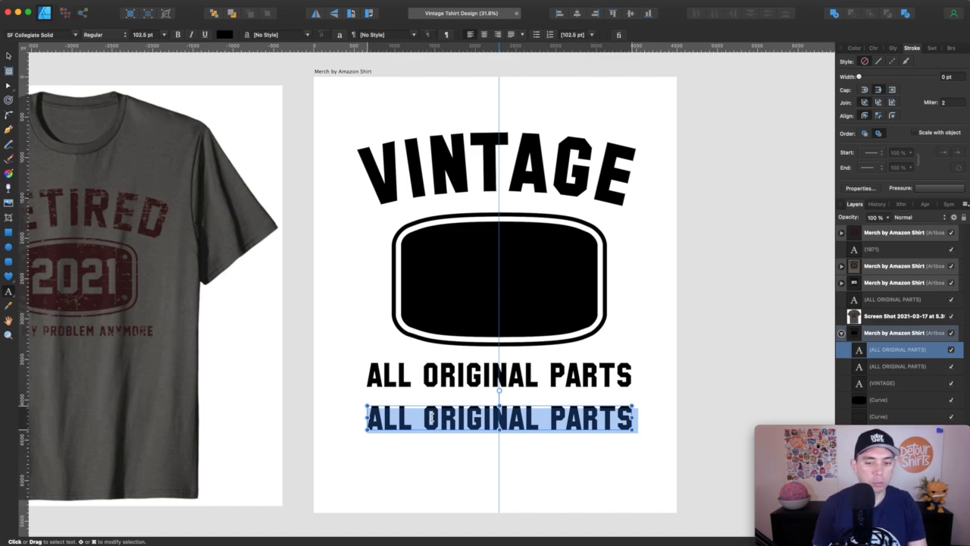
pyautogui.write('19')
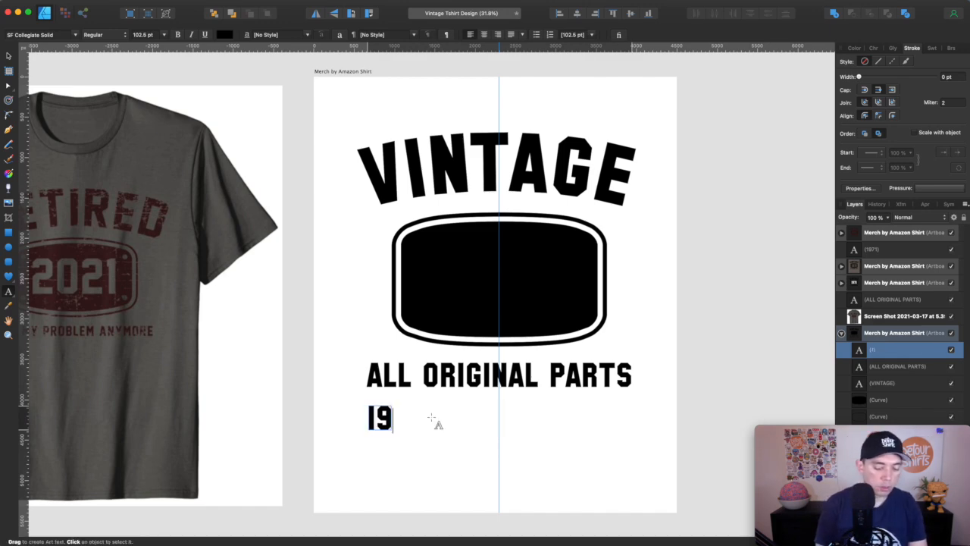
pyautogui.write('73')
pyautogui.press('Escape')
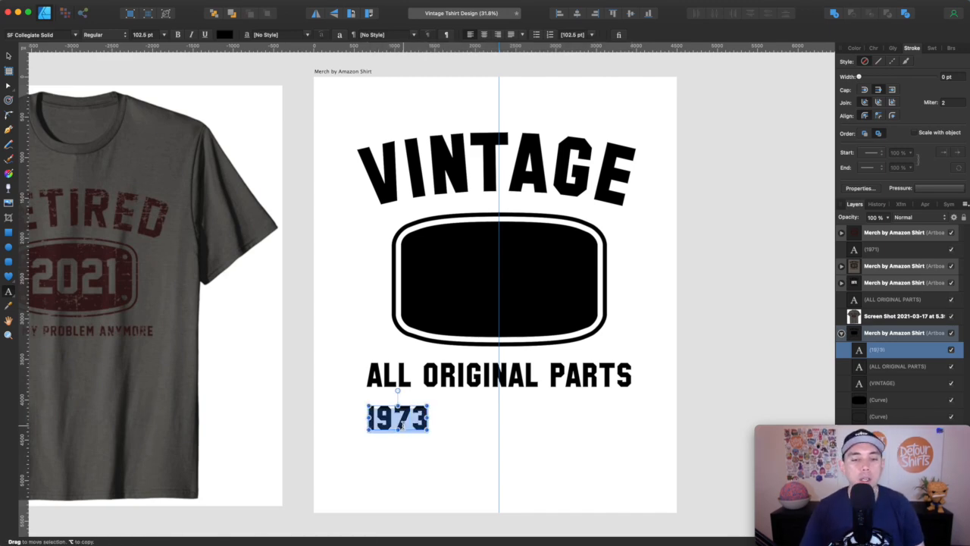
# Change the 1973 text's font to Superstar M54, enlarge it to about 223 pt and place it inside the badge
pyautogui.click(74, 36)
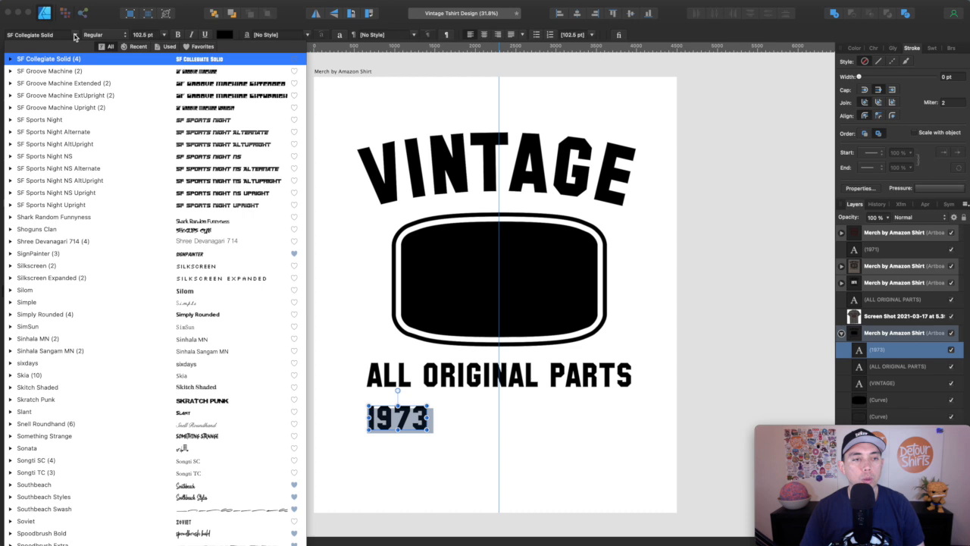
pyautogui.click(34, 35)
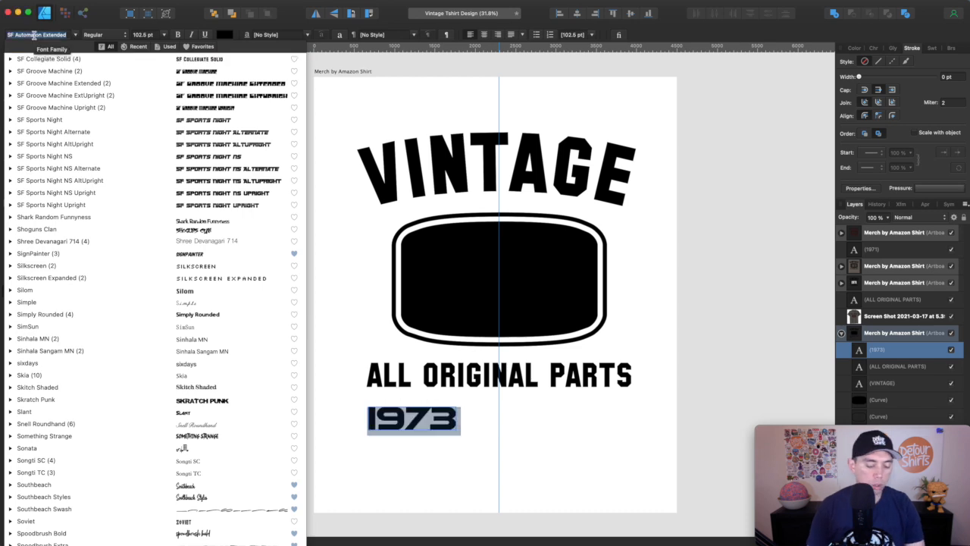
pyautogui.write('star M54')
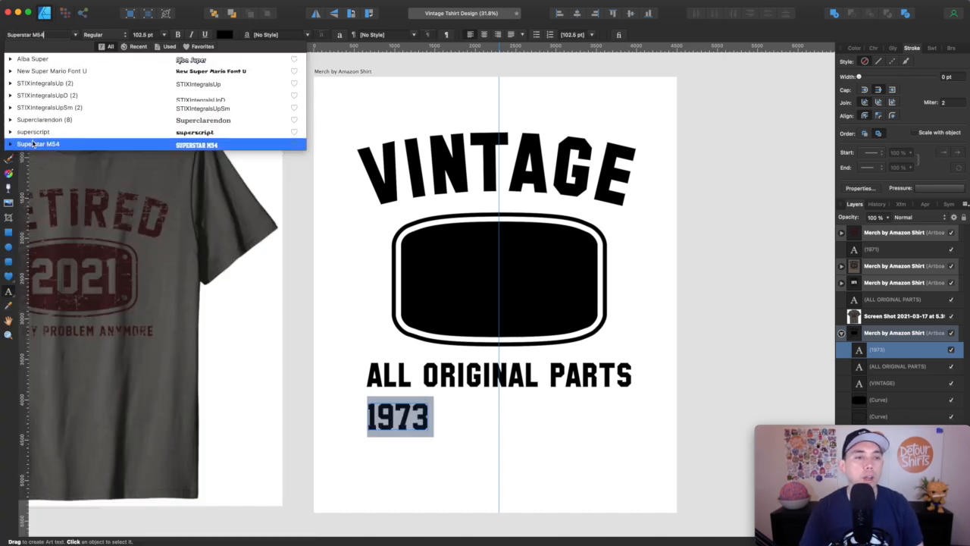
pyautogui.click(31, 144)
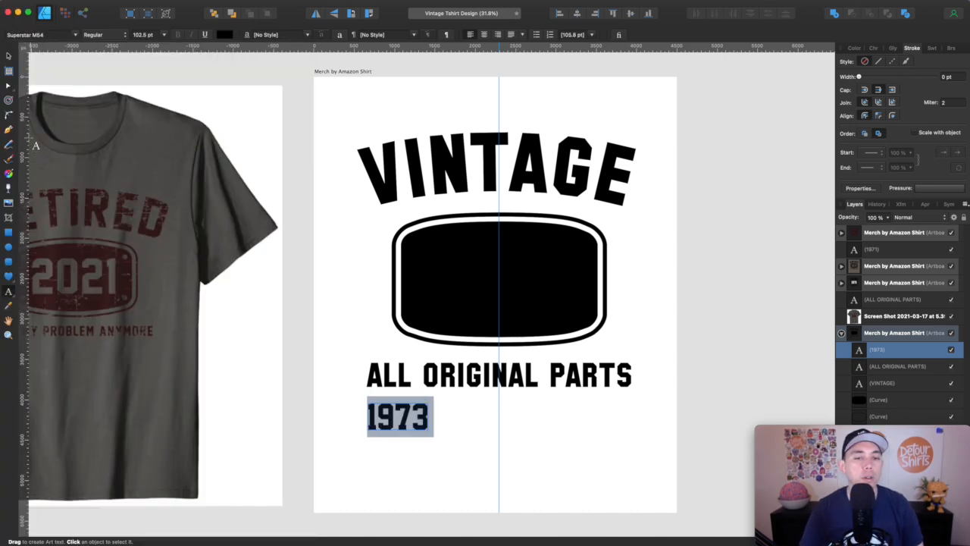
pyautogui.click(8, 57)
pyautogui.moveTo(432, 434); pyautogui.dragTo(506, 279)
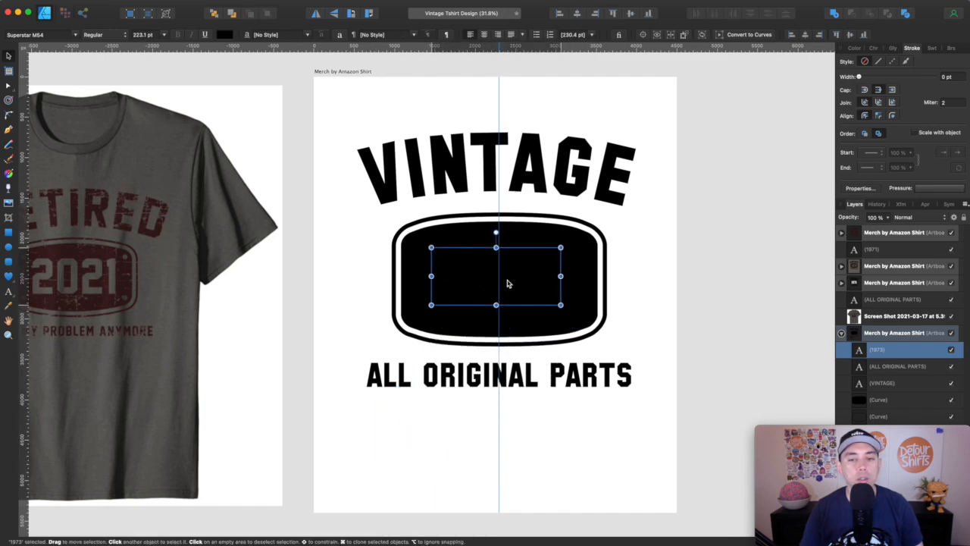
# Fill the 1973 text with white, enlarge it to about 259 pt and centre it inside the black badge
pyautogui.click(853, 49)
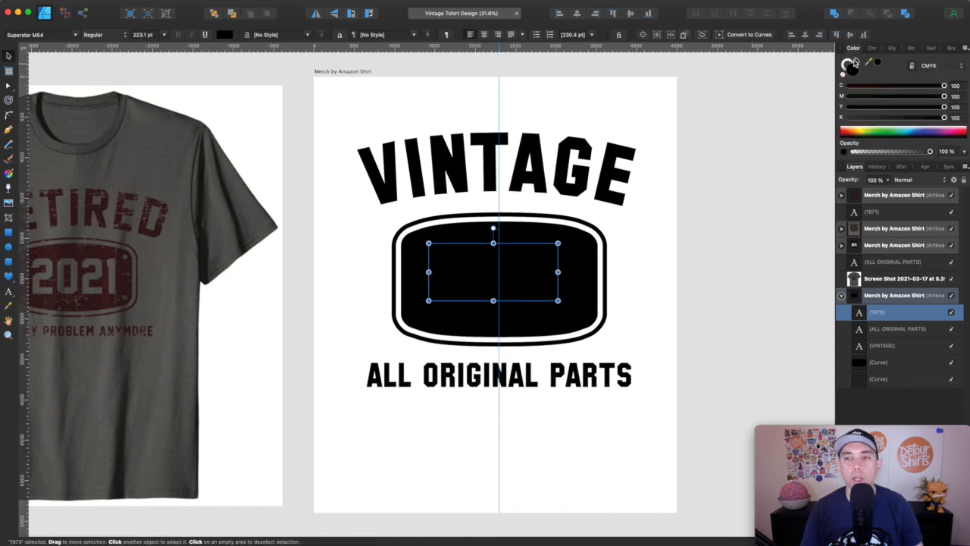
pyautogui.click(851, 97)
pyautogui.click(849, 86)
pyautogui.click(850, 107)
pyautogui.click(849, 118)
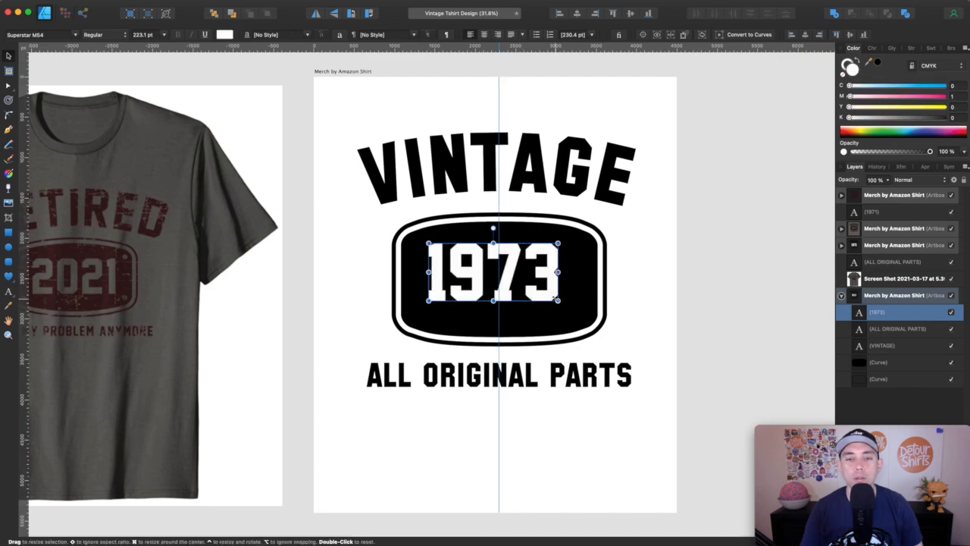
pyautogui.moveTo(558, 300)
pyautogui.mouseDown()
pyautogui.moveTo(580, 307)
pyautogui.moveTo(556, 295)
pyautogui.mouseUp()
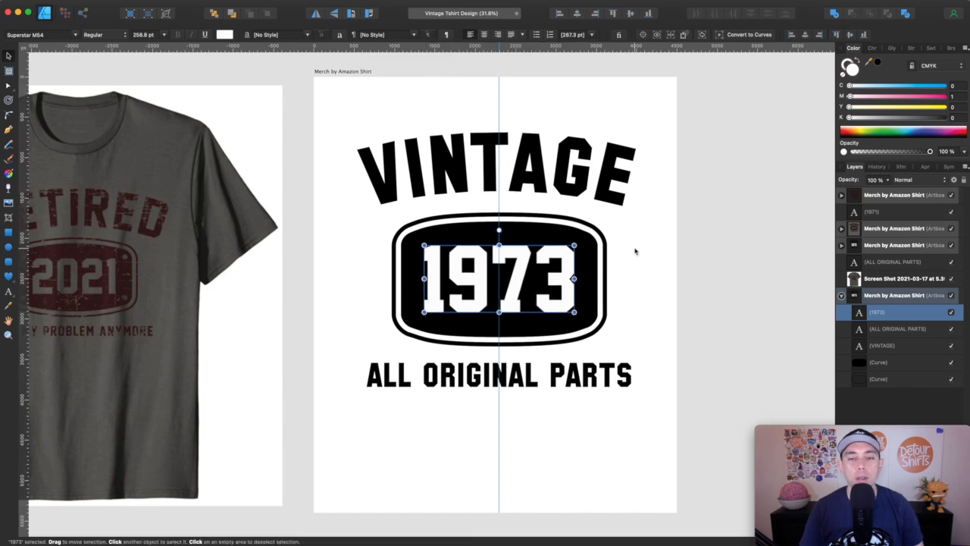
# Draw a small circle with a solid black fill and no stroke in the blank area below ALL ORIGINAL PARTS
pyautogui.click(568, 234)
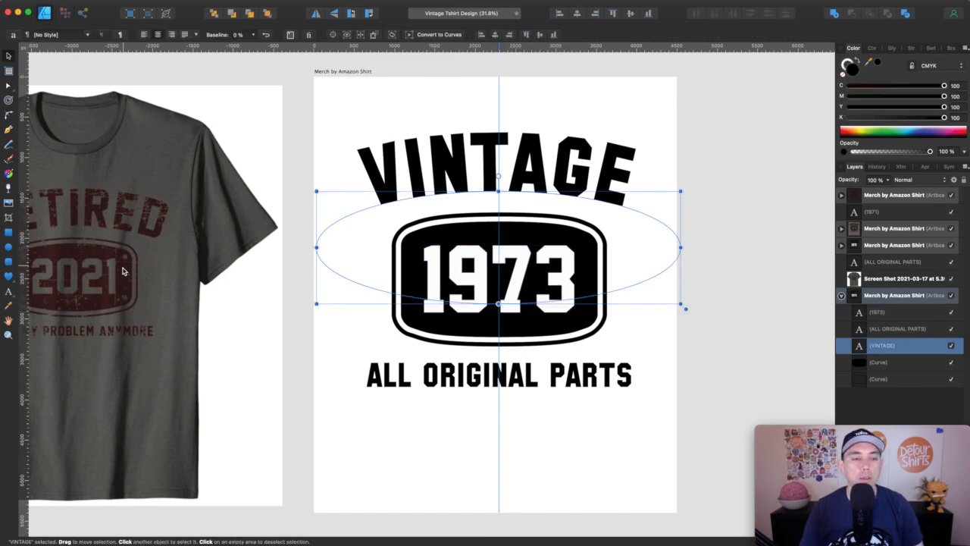
pyautogui.click(9, 248)
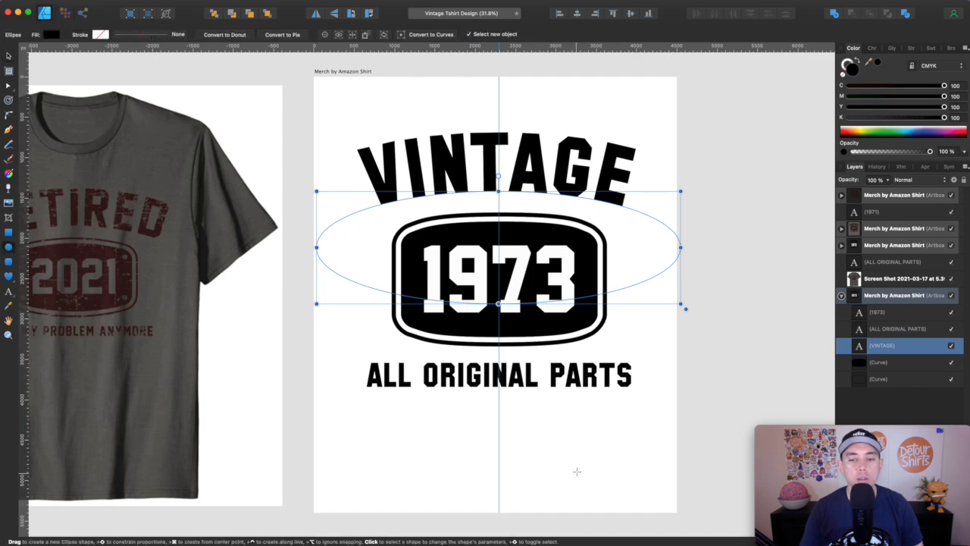
pyautogui.moveTo(572, 443); pyautogui.dragTo(580, 452)
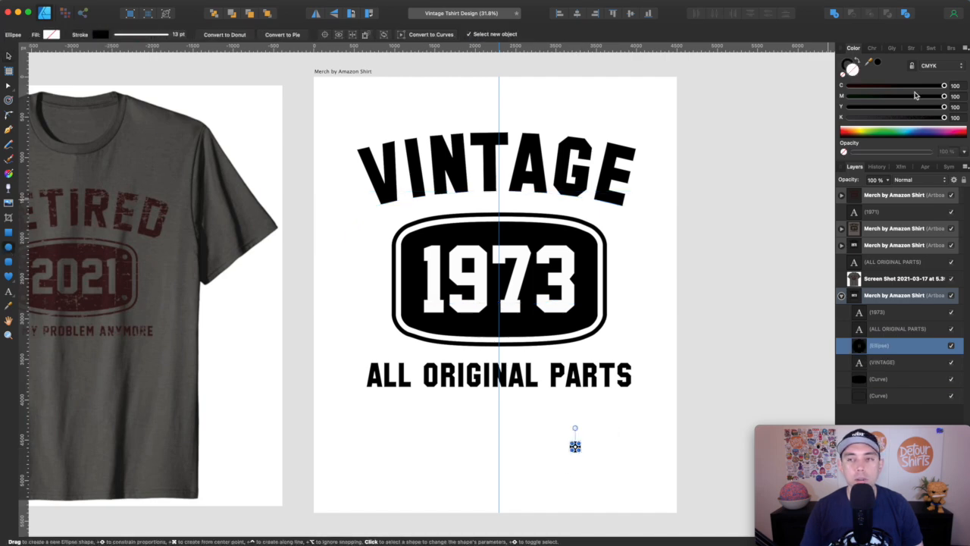
pyautogui.click(849, 65)
pyautogui.click(855, 61)
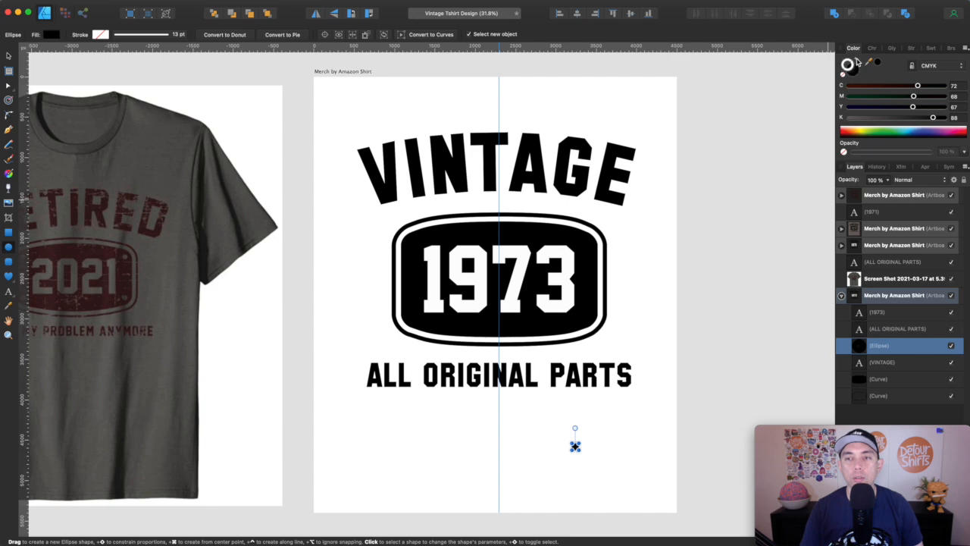
# Change the small circle's fill to white by setting C, M, Y and K to 0
pyautogui.click(848, 85)
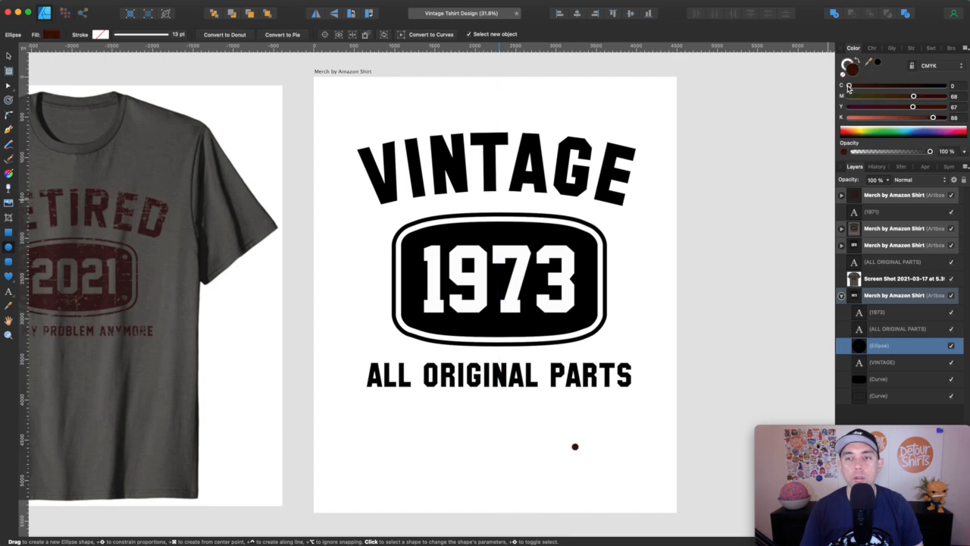
pyautogui.click(849, 107)
pyautogui.click(850, 117)
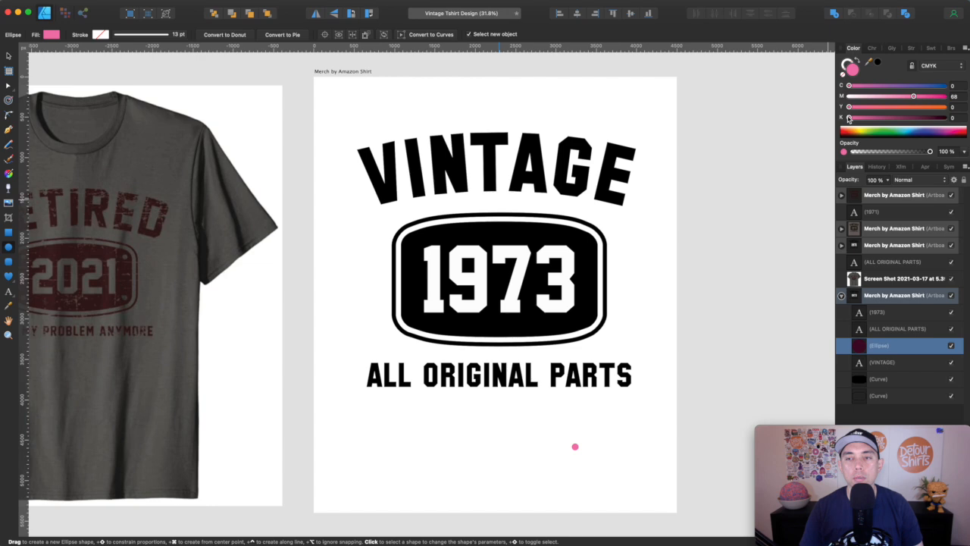
pyautogui.click(849, 96)
pyautogui.click(8, 56)
# Move the white circle into the badge and duplicate it so that one rivet dot sits in each of the four inner corners
pyautogui.hscroll(-3, 136, 209)
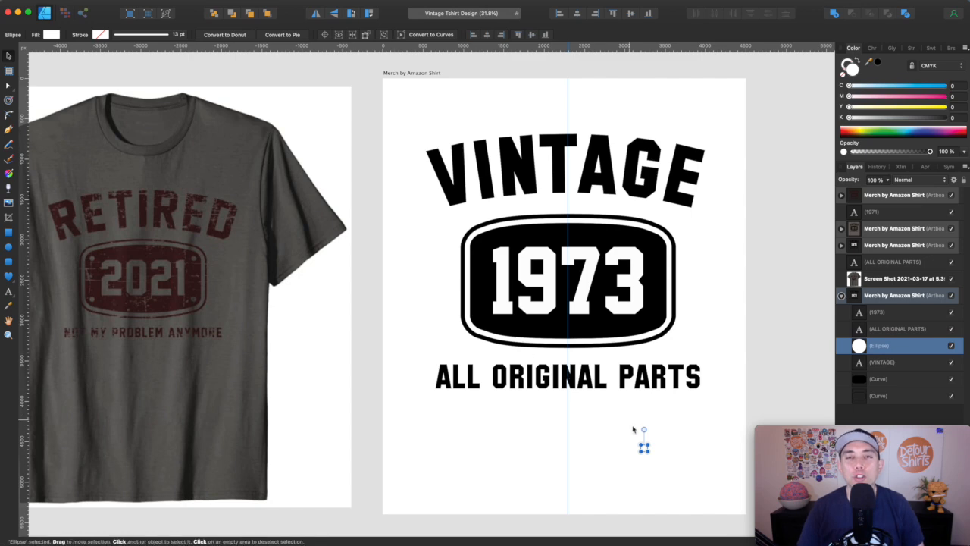
pyautogui.moveTo(644, 448); pyautogui.dragTo(653, 318)
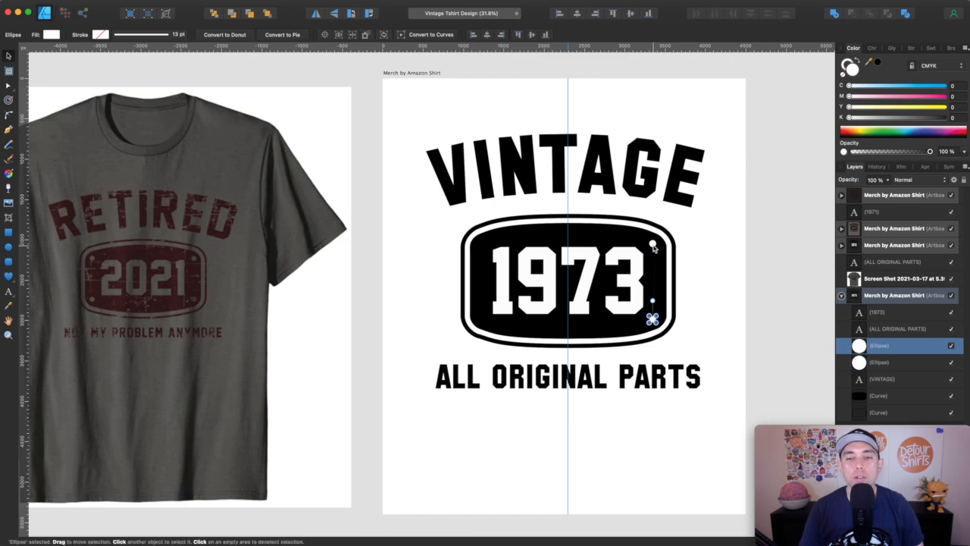
pyautogui.keyDown('shift'); pyautogui.click(652, 243); pyautogui.keyUp('shift')
pyautogui.moveTo(653, 244); pyautogui.dragTo(482, 242)
pyautogui.click(627, 477)
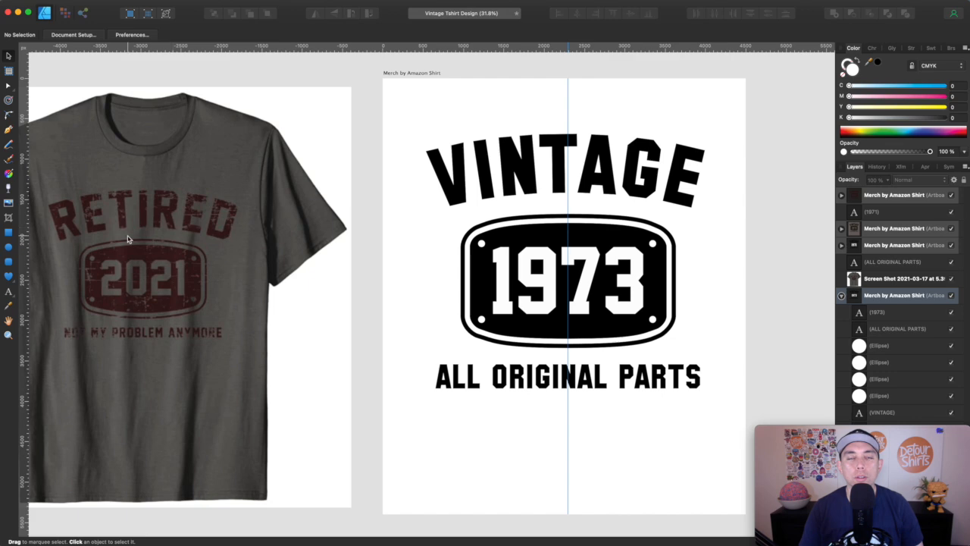
pyautogui.hscroll(5, 127, 239)
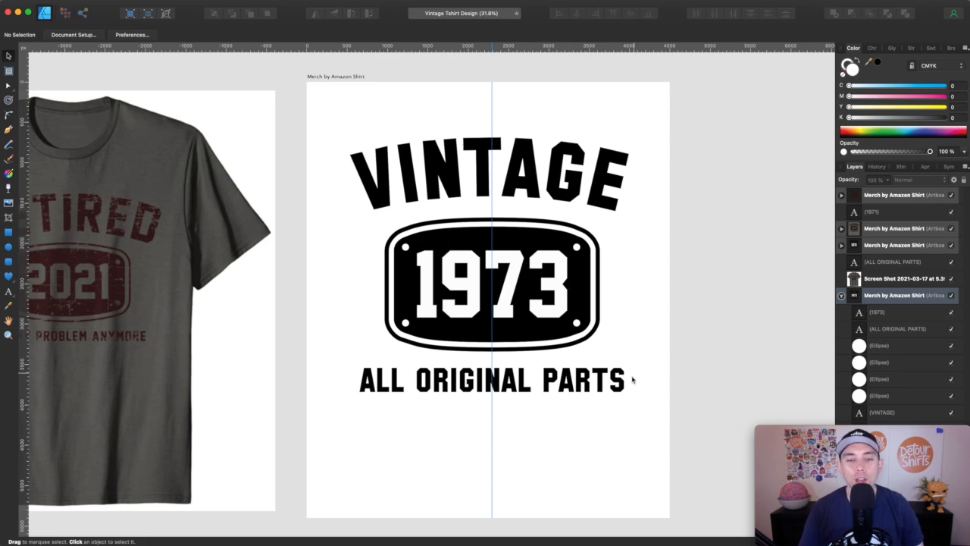
pyautogui.hscroll(-5, 252, 394)
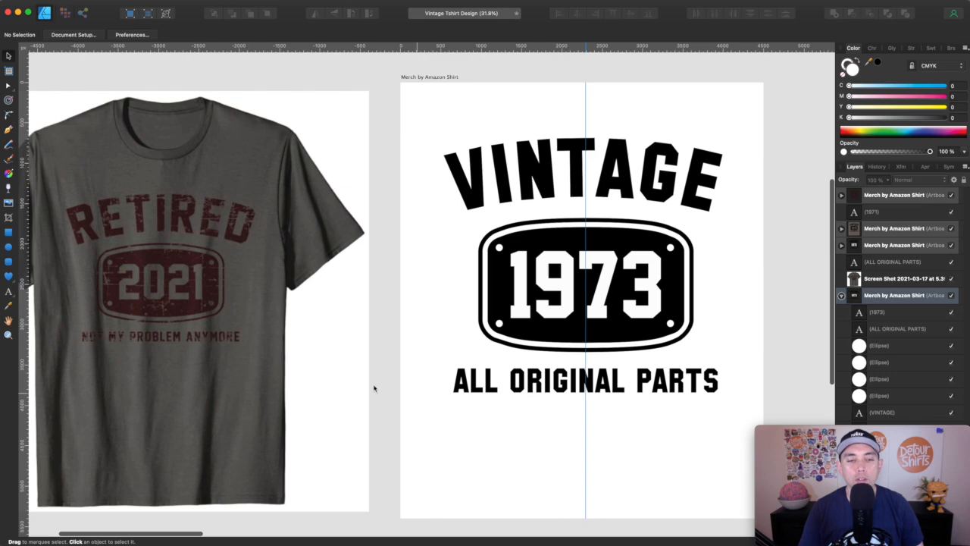
pyautogui.hscroll(4, 521, 358)
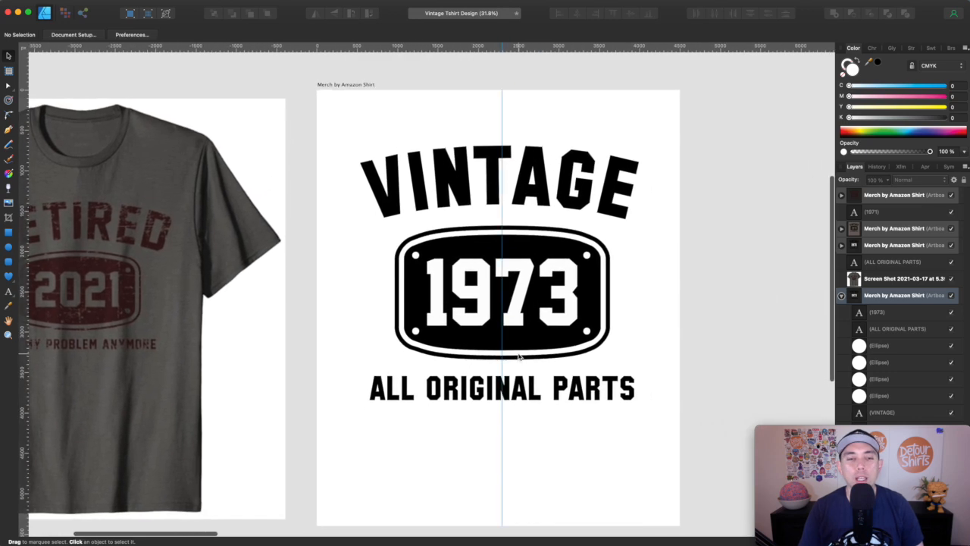
pyautogui.hscroll(-3, 538, 263)
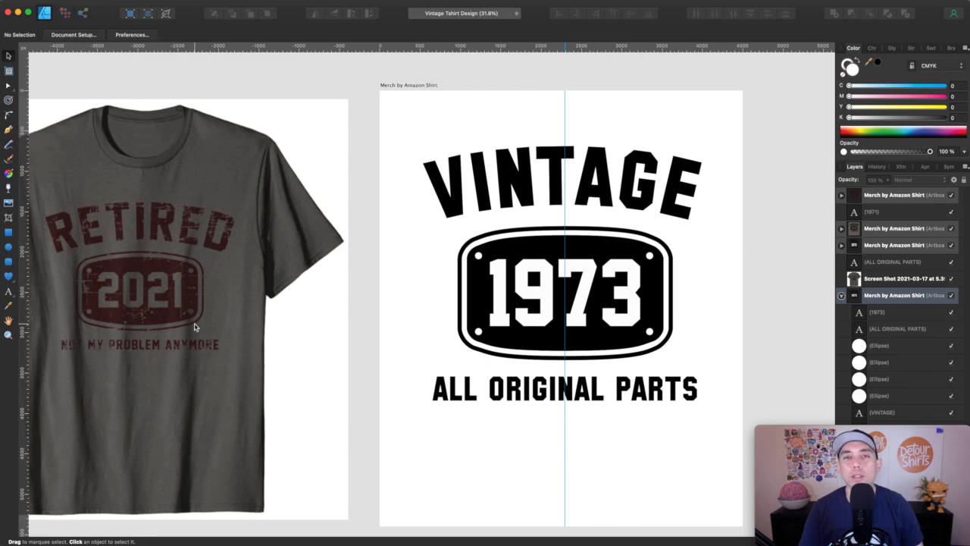
pyautogui.hscroll(4, 195, 326)
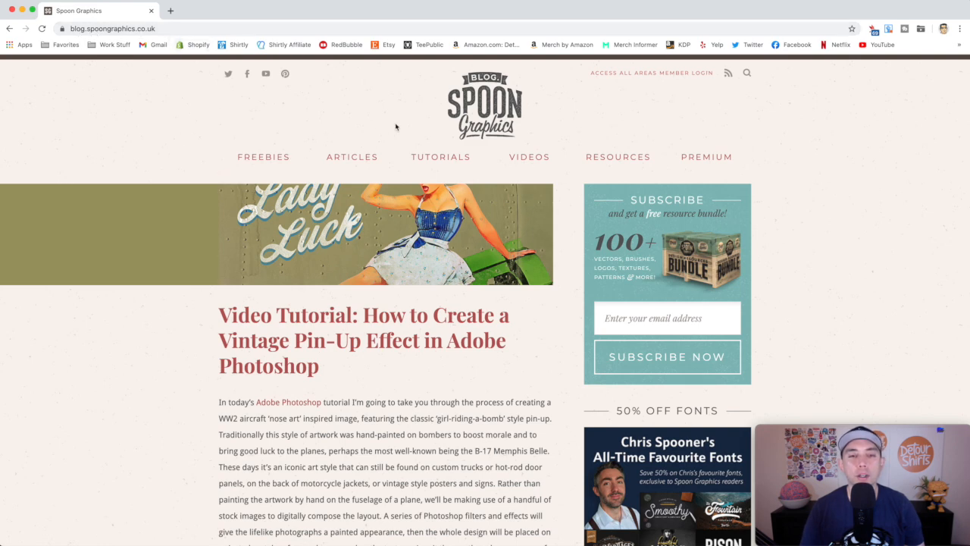
# Look through the posts on the Spoon Graphics blog's home page in the browser for texture downloads
pyautogui.scroll(-4, 396, 126)
pyautogui.scroll(-4, 260, 235)
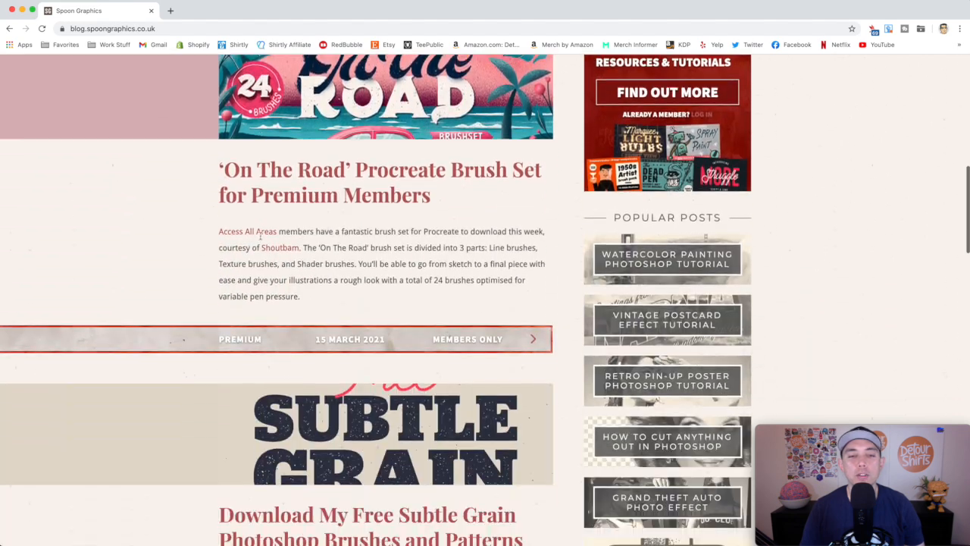
pyautogui.scroll(-2, 260, 236)
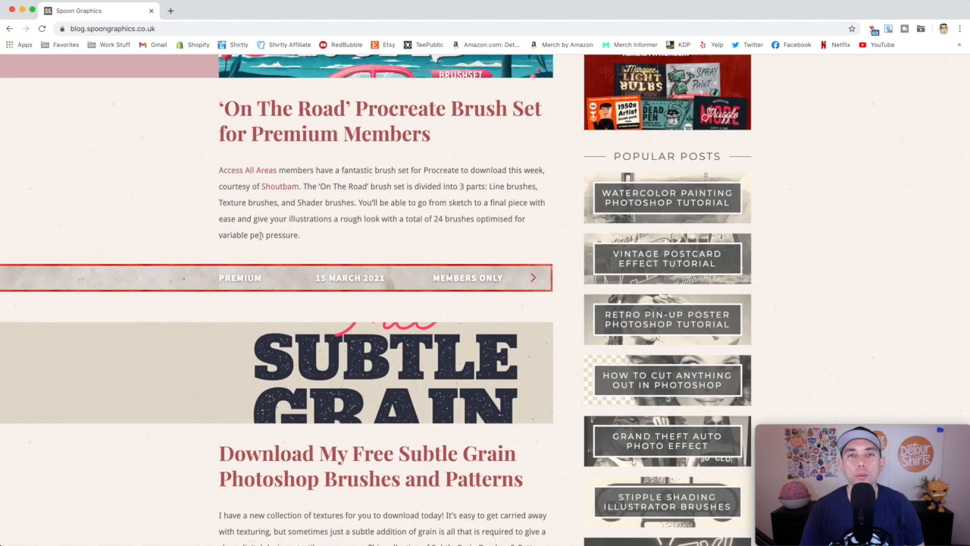
pyautogui.scroll(-3, 260, 236)
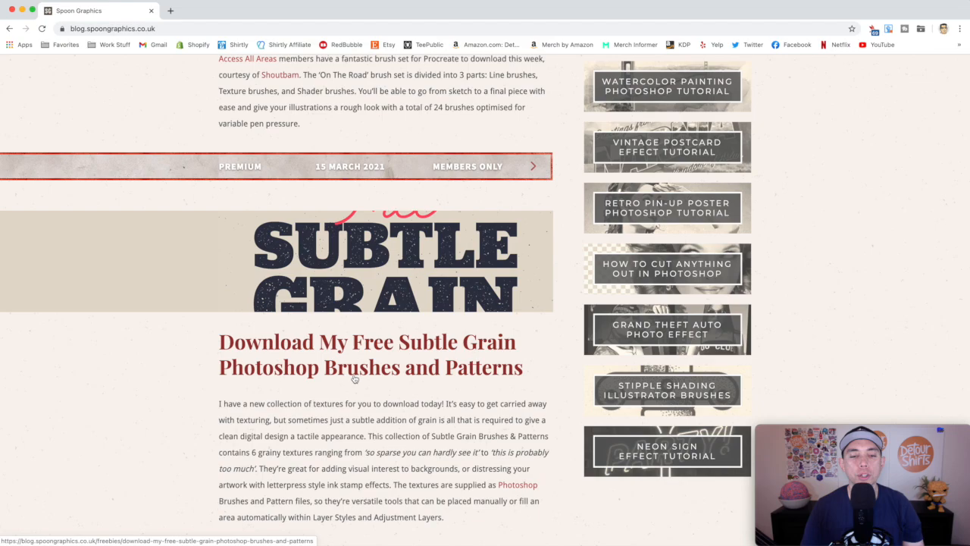
pyautogui.scroll(-5, 486, 383)
pyautogui.scroll(-3, 495, 385)
pyautogui.scroll(15, 496, 384)
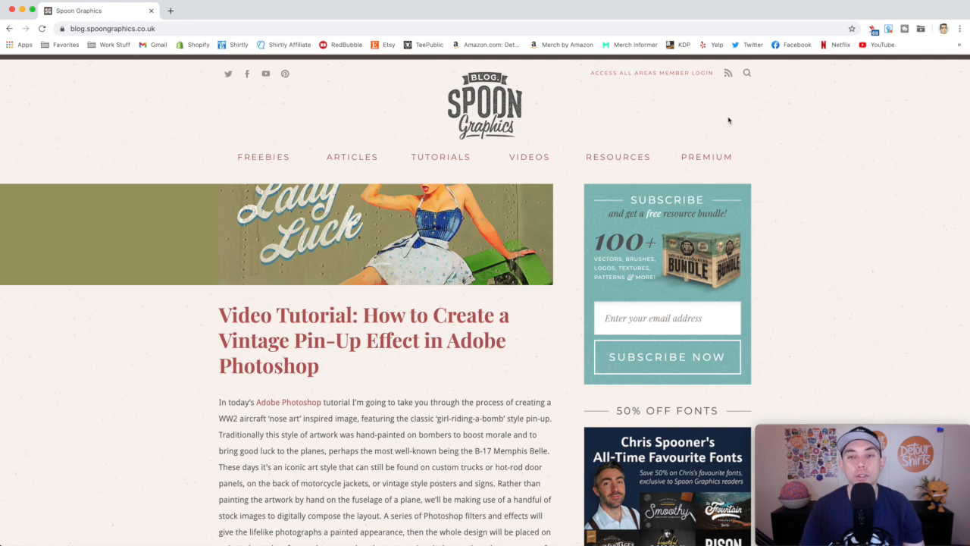
# Open the Washed & Worn Deluxe vintage T-shirt textures pack from the Spoon Graphics resources
pyautogui.click(626, 158)
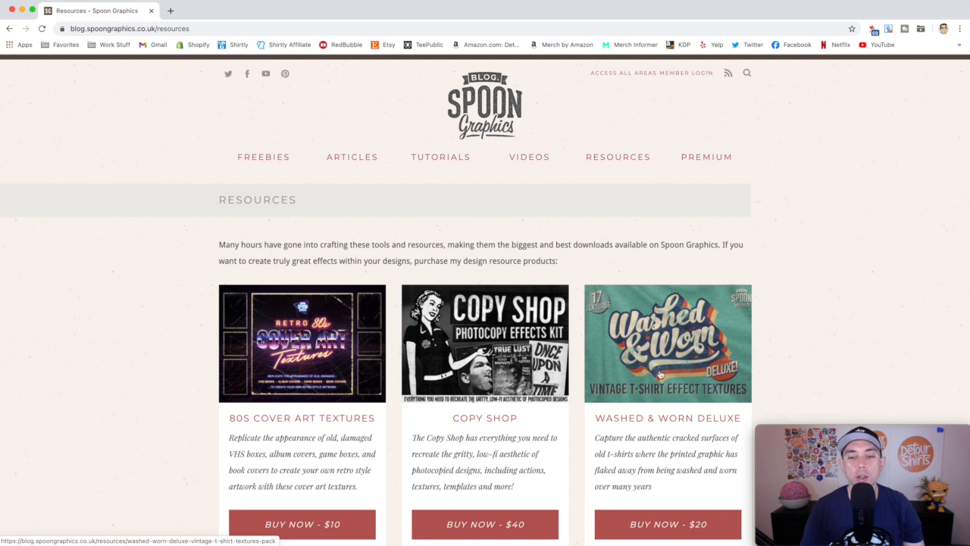
pyautogui.scroll(-2, 659, 373)
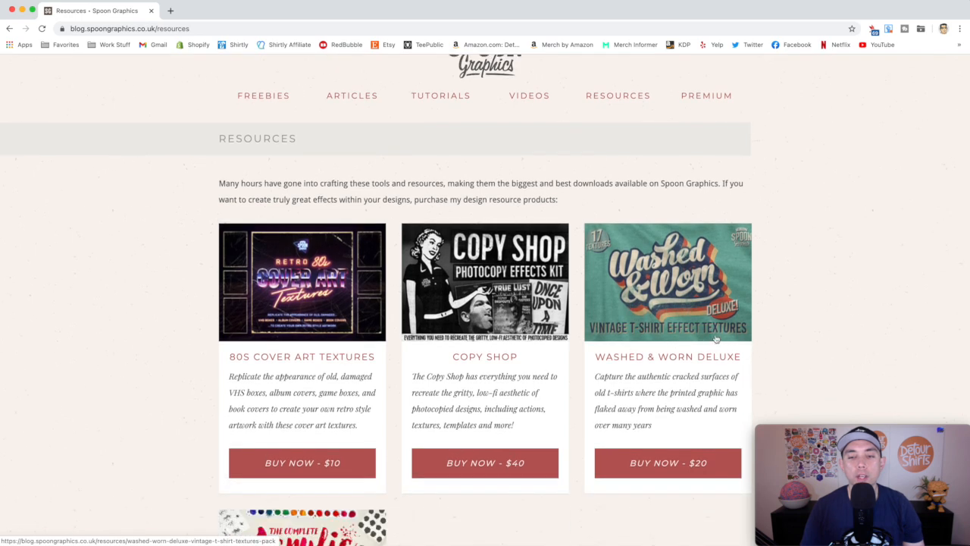
pyautogui.scroll(-3, 726, 337)
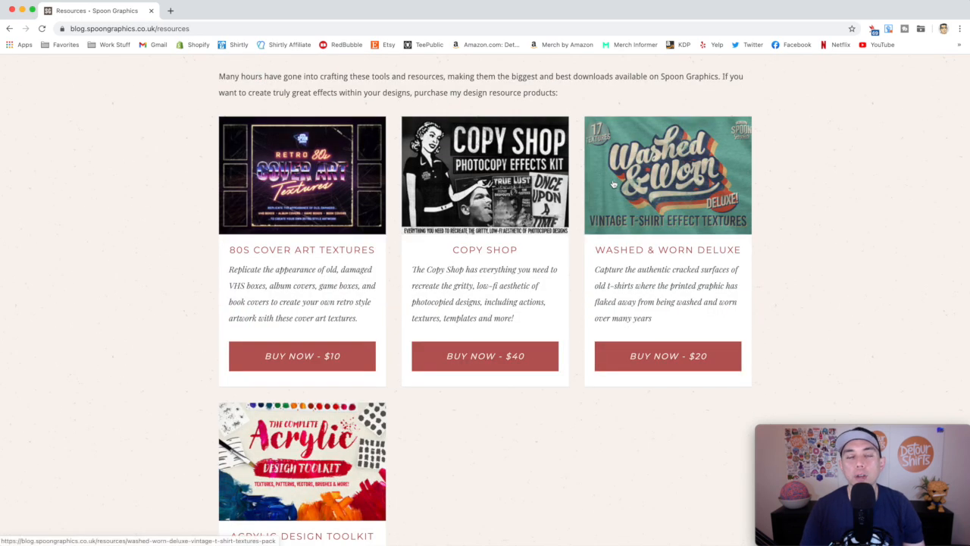
pyautogui.click(667, 171)
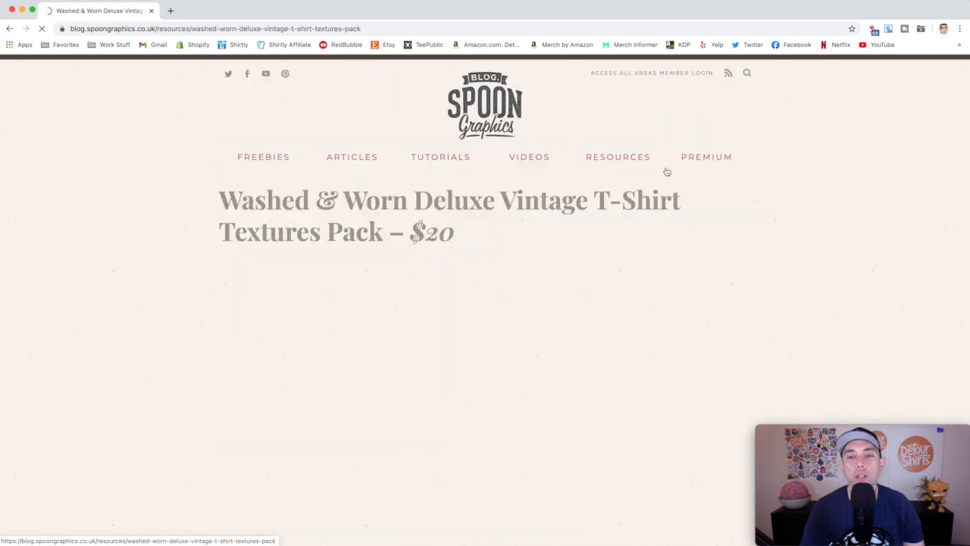
# Examine the Washed & Worn Deluxe pack's example graphics, texture previews, file specifications and list of included items
pyautogui.scroll(-8, 503, 254)
pyautogui.scroll(-4, 498, 261)
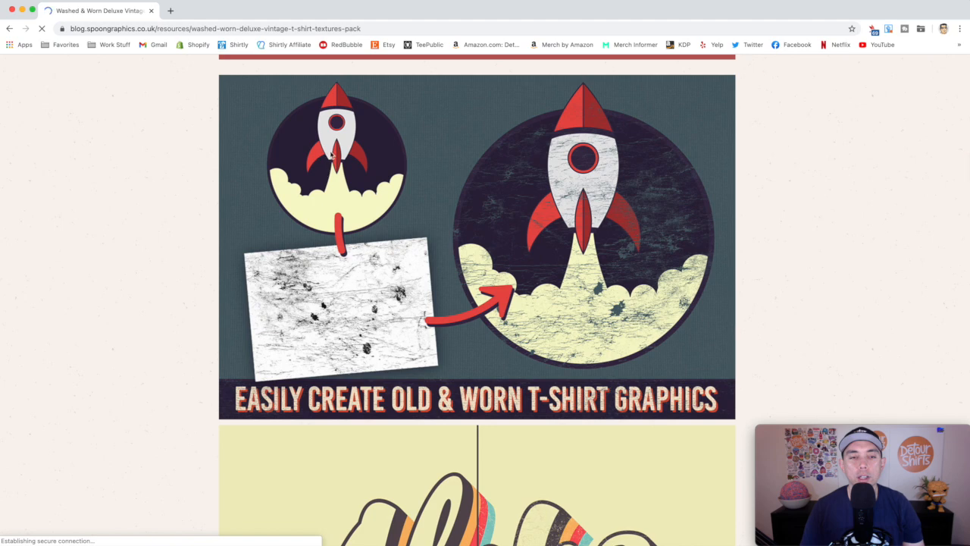
pyautogui.scroll(-1, 596, 260)
pyautogui.scroll(-7, 597, 260)
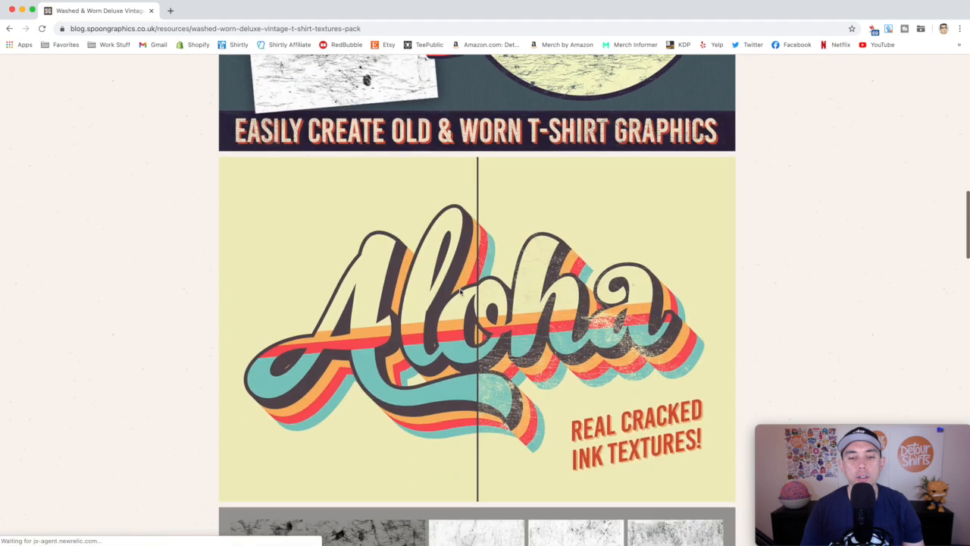
pyautogui.scroll(-7, 554, 336)
pyautogui.scroll(-10, 552, 336)
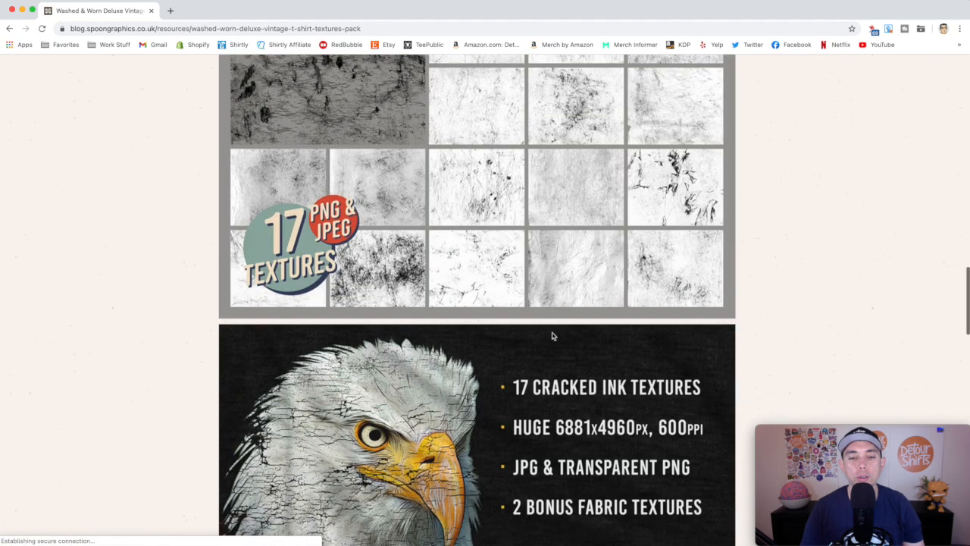
pyautogui.scroll(3, 550, 260)
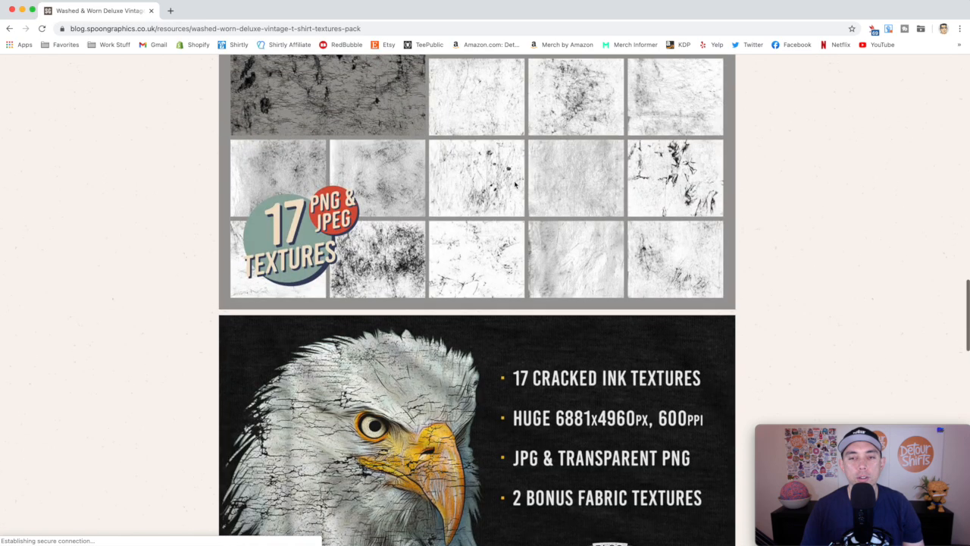
pyautogui.scroll(-8, 516, 184)
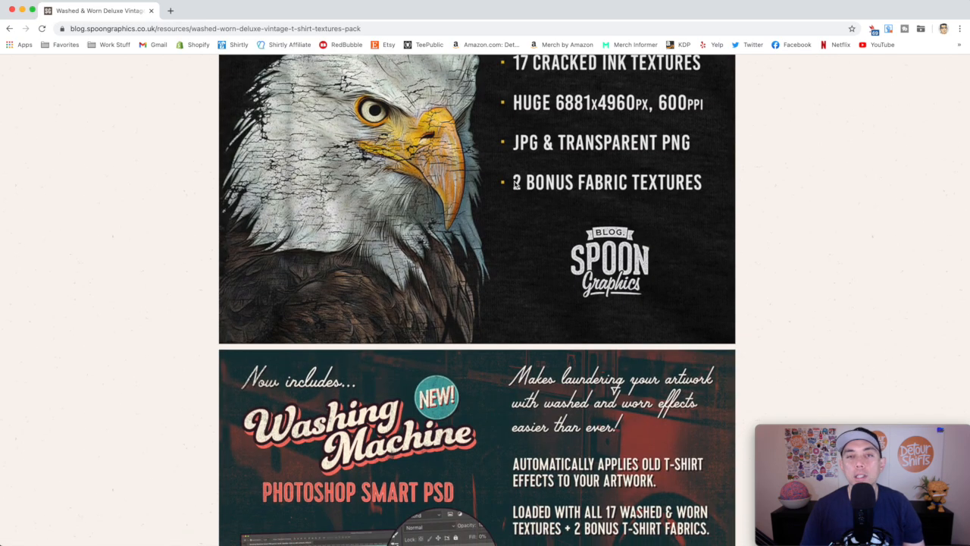
pyautogui.scroll(-1, 516, 184)
pyautogui.scroll(-7, 574, 181)
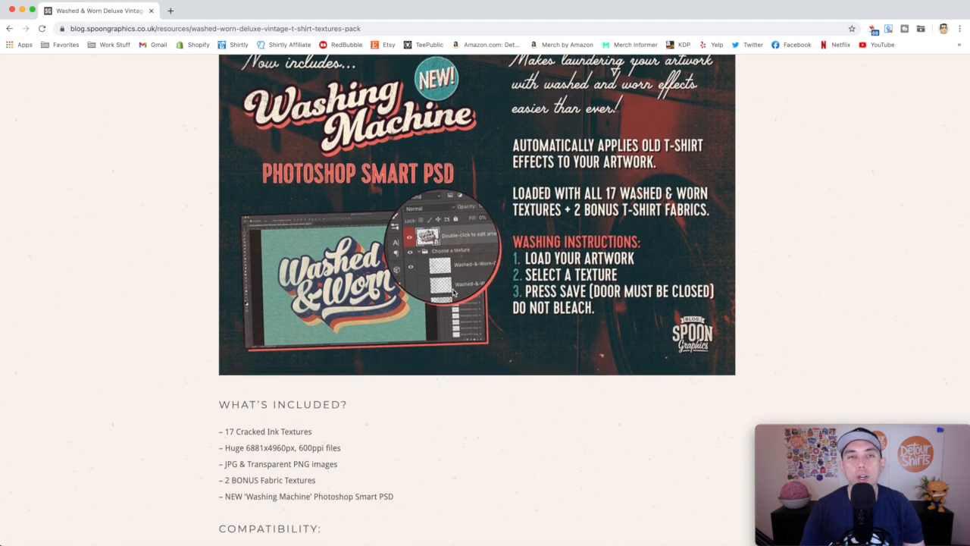
pyautogui.scroll(-4, 453, 292)
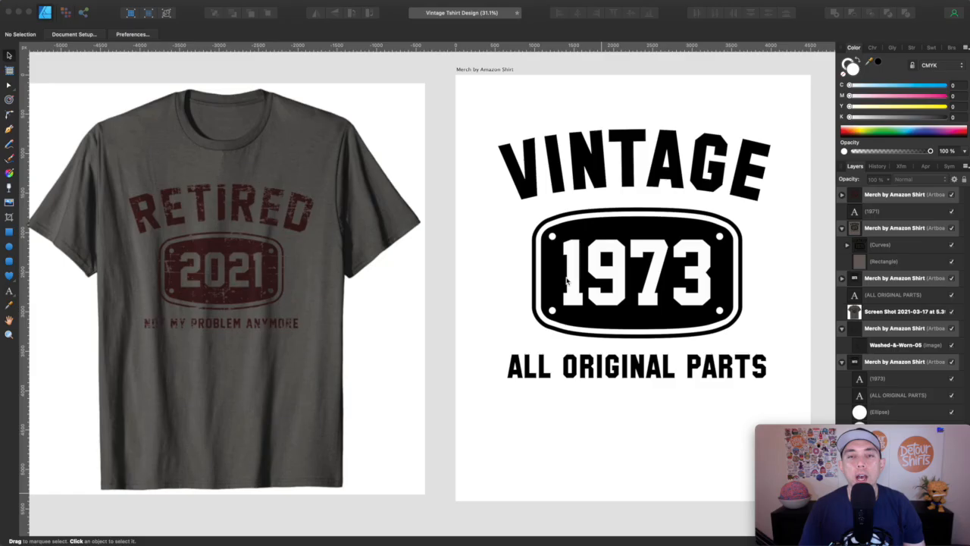
# Switch back to Affinity Designer and select the Washed-&-Worn-05 texture image on the artboard beside the design
pyautogui.hscroll(3, 567, 280)
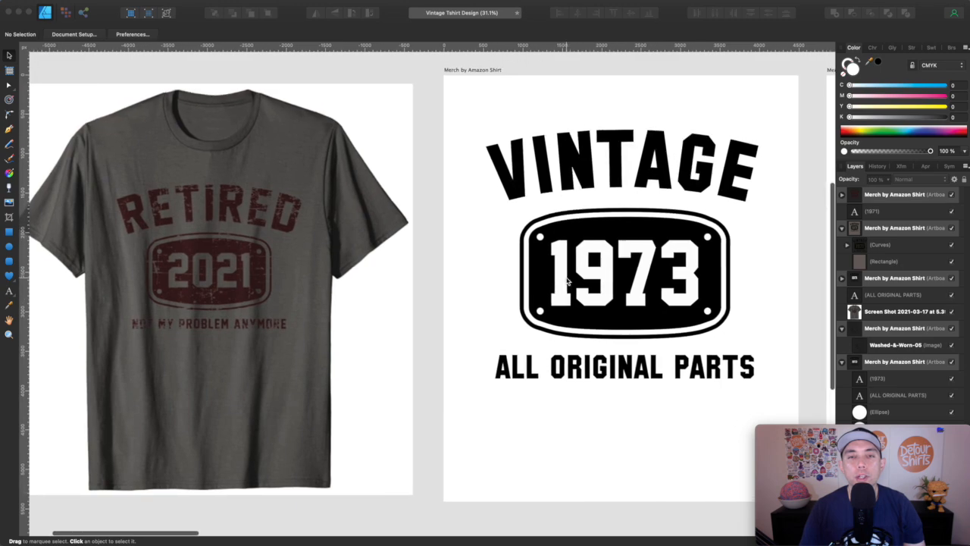
pyautogui.hscroll(10, 567, 280)
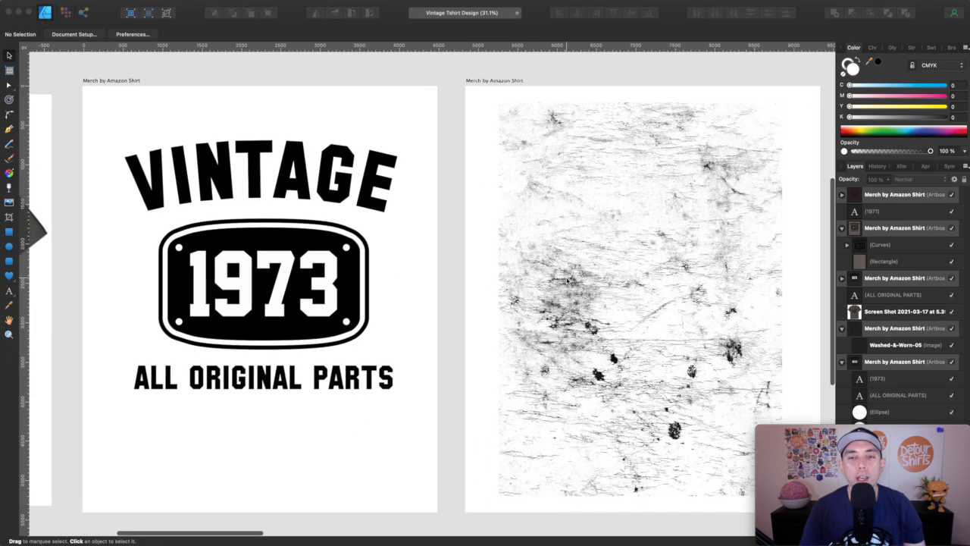
pyautogui.click(647, 228)
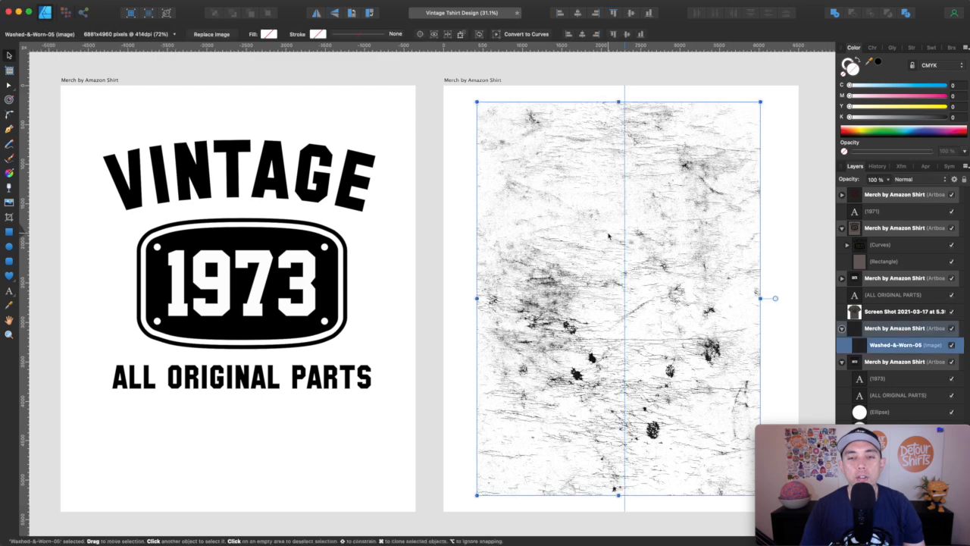
# Convert the arched VINTAGE text to curves and ungroup it into separate letters
pyautogui.hscroll(-4, 719, 201)
pyautogui.hscroll(2, 719, 201)
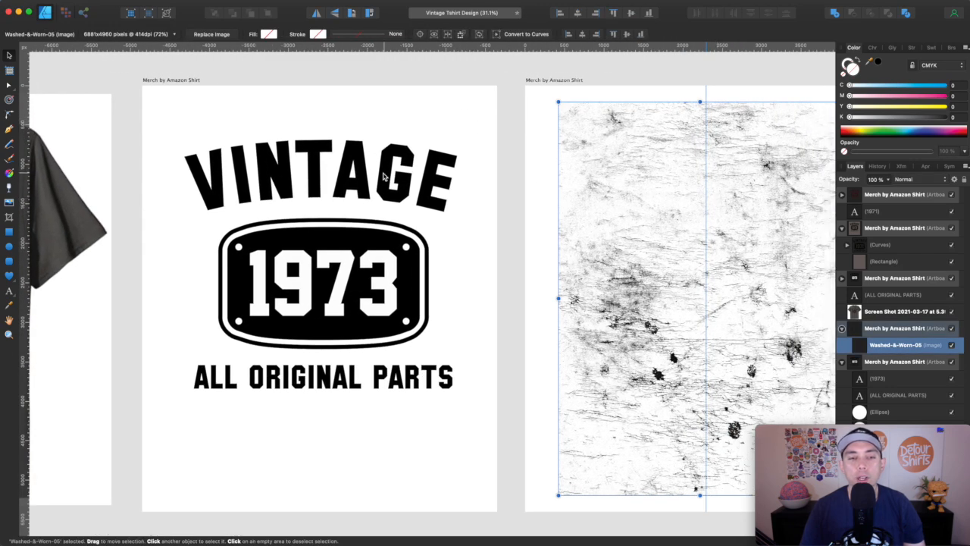
pyautogui.hscroll(-3, 384, 176)
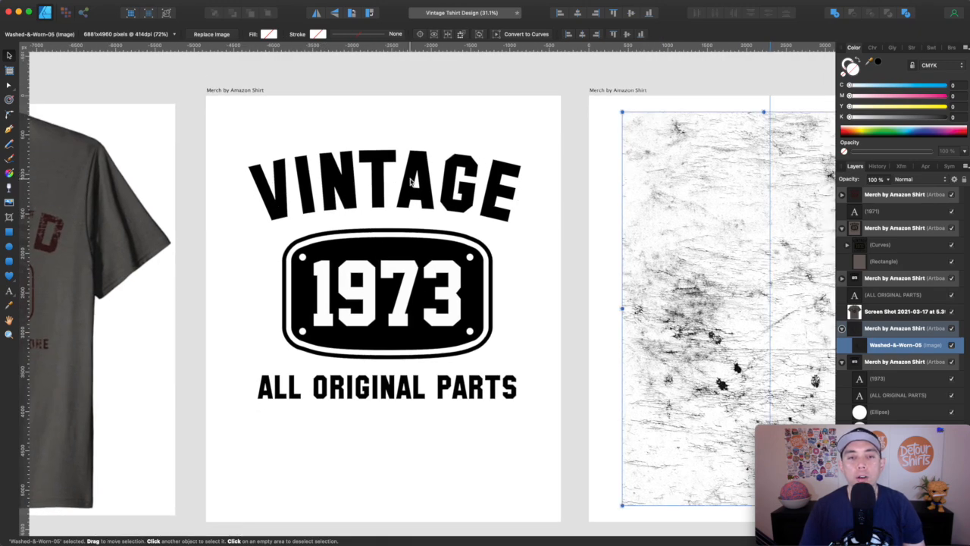
pyautogui.click(410, 181)
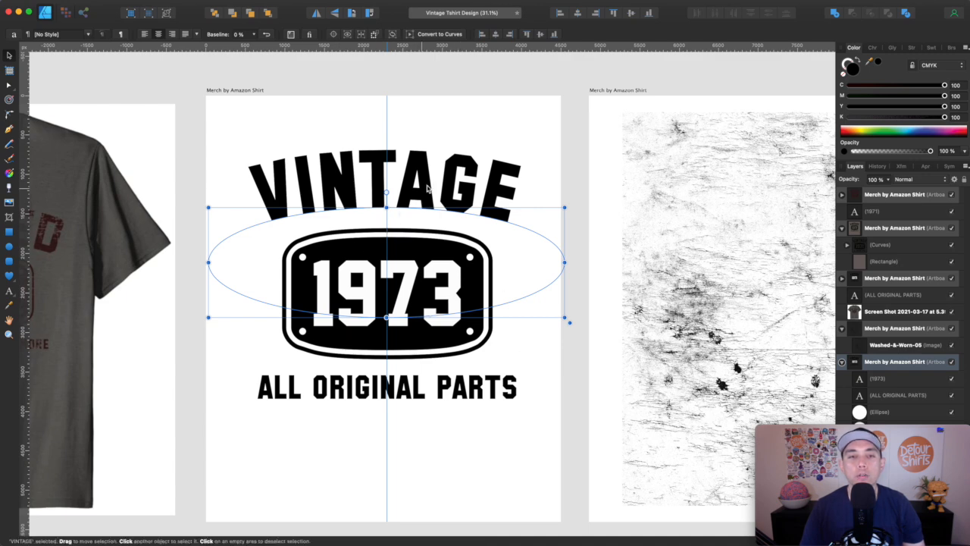
pyautogui.click(448, 35)
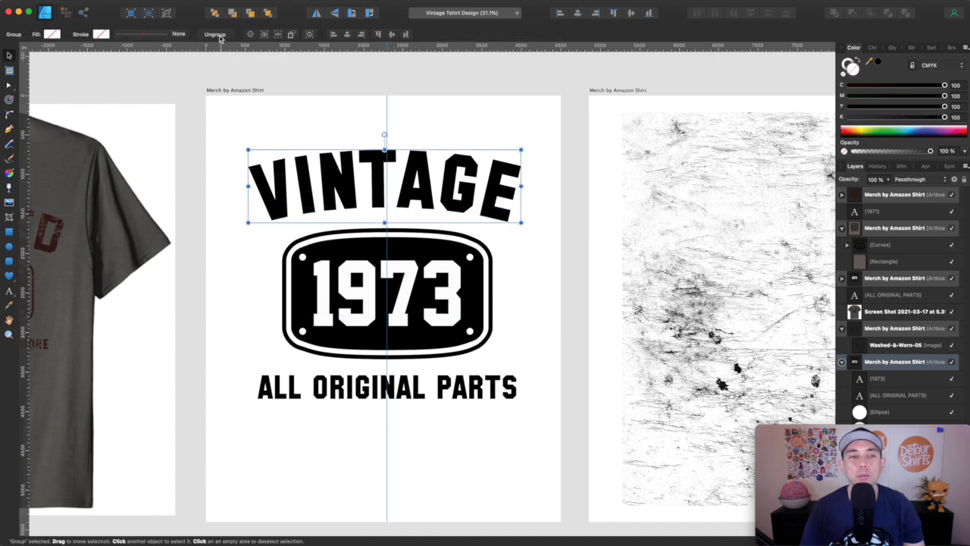
# Convert the 1973 text in the badge to curves and ungroup it into separate digits
pyautogui.click(409, 287)
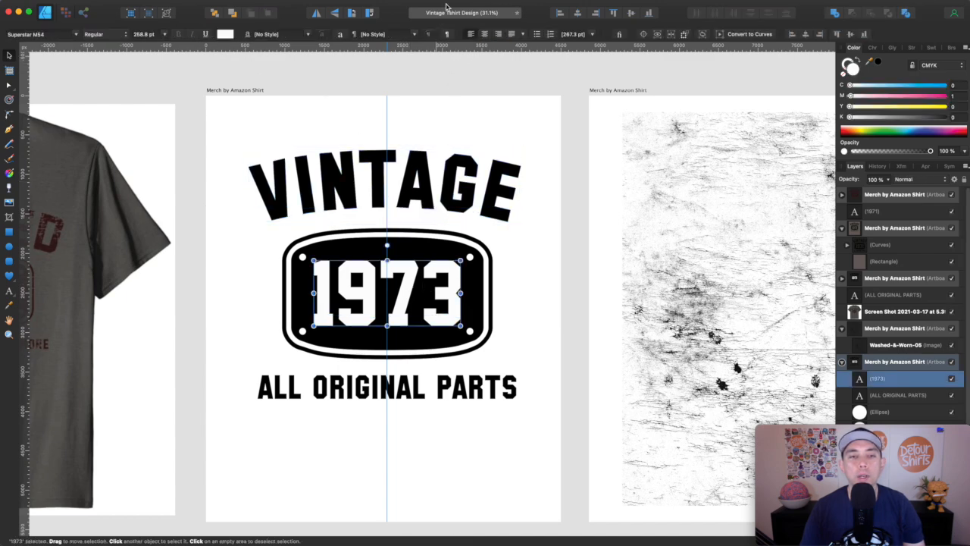
pyautogui.click(742, 35)
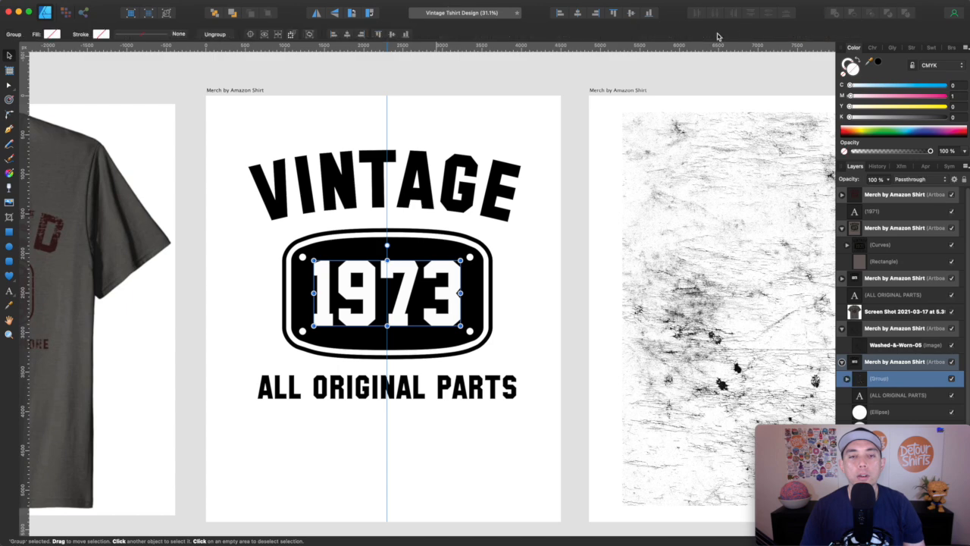
pyautogui.click(215, 34)
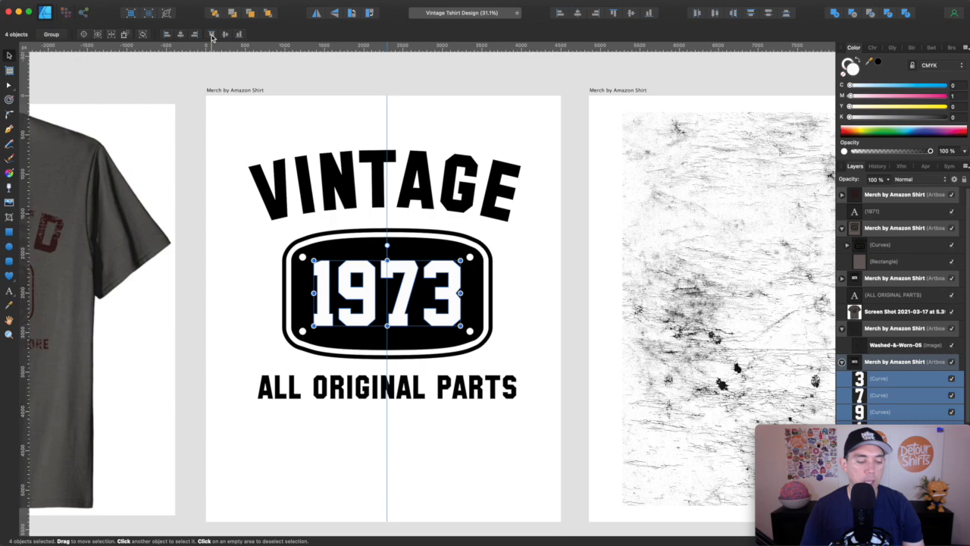
# Subtract the 1973 digits and the four corner rivets from the black inner badge shape
pyautogui.keyDown('shift'); pyautogui.click(303, 258); pyautogui.keyUp('shift')
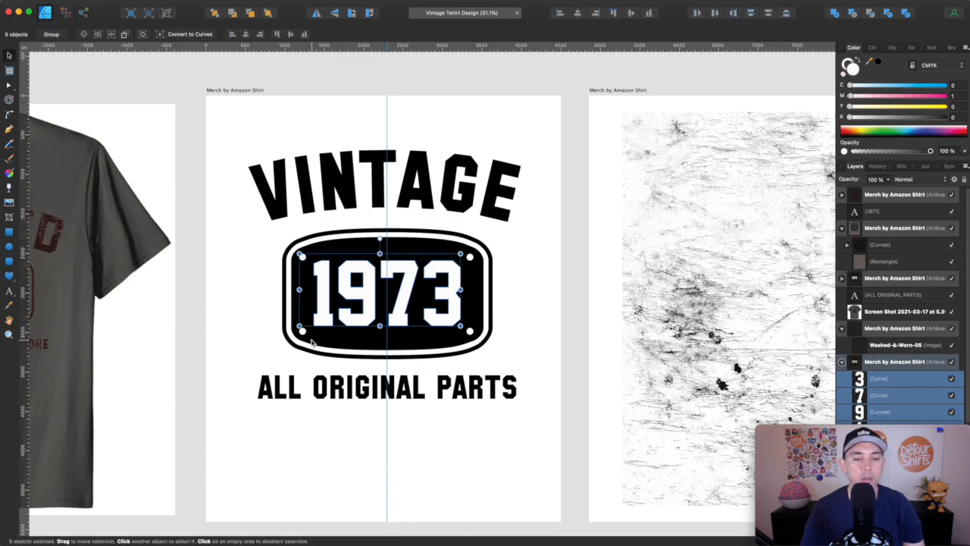
pyautogui.keyDown('shift'); pyautogui.click(302, 332); pyautogui.keyUp('shift')
pyautogui.keyDown('shift'); pyautogui.click(472, 258); pyautogui.keyUp('shift')
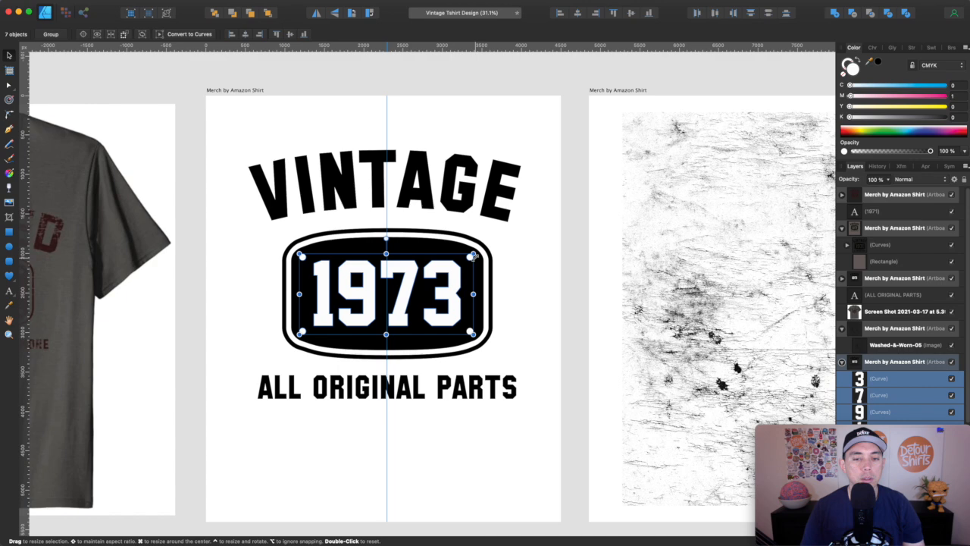
pyautogui.keyDown('shift'); pyautogui.click(470, 333); pyautogui.keyUp('shift')
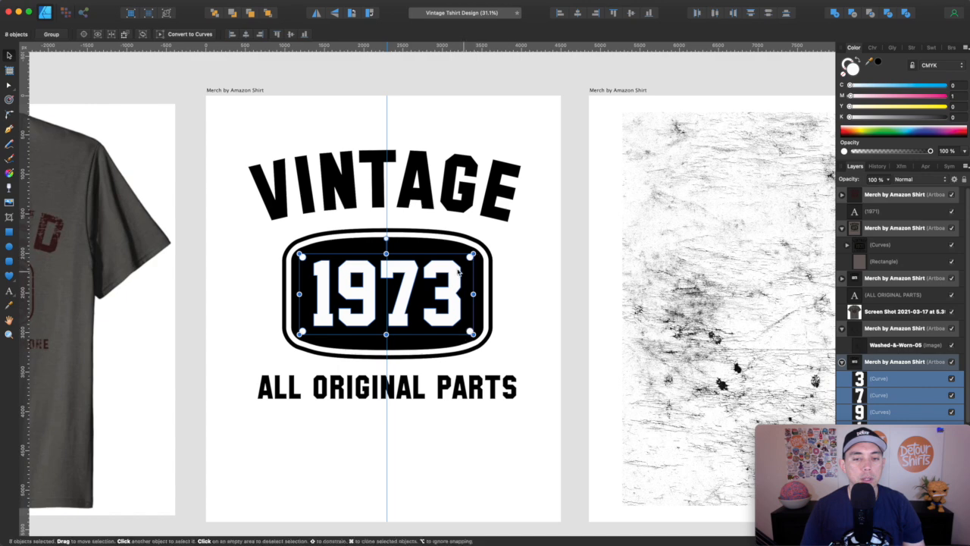
pyautogui.keyDown('shift'); pyautogui.click(439, 249); pyautogui.keyUp('shift')
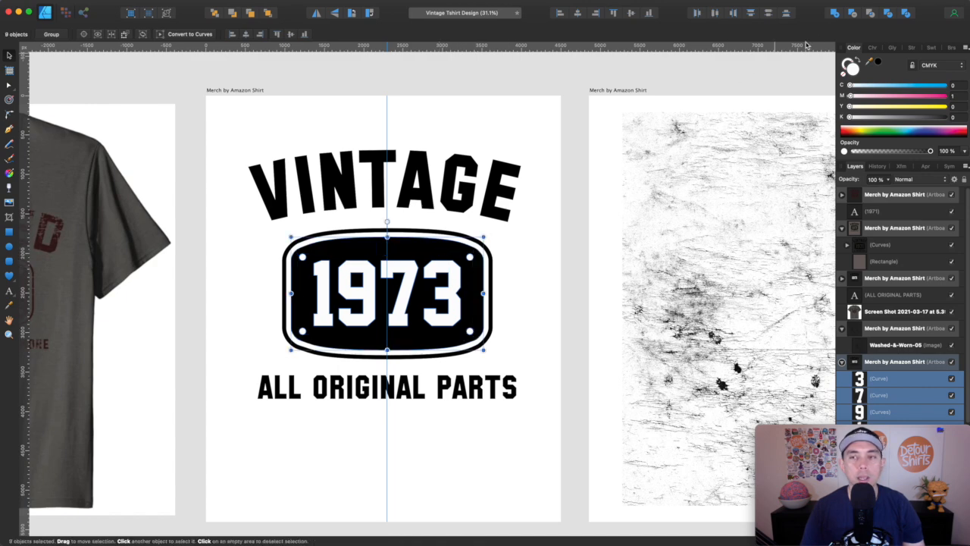
pyautogui.click(851, 14)
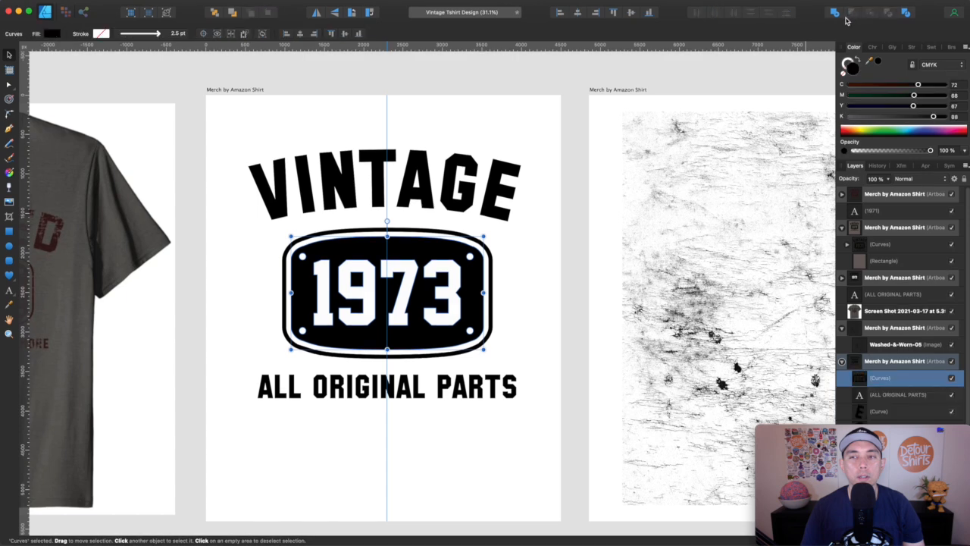
pyautogui.moveTo(438, 272)
pyautogui.mouseDown()
pyautogui.moveTo(430, 299)
pyautogui.moveTo(417, 280)
pyautogui.moveTo(438, 271)
pyautogui.mouseUp()
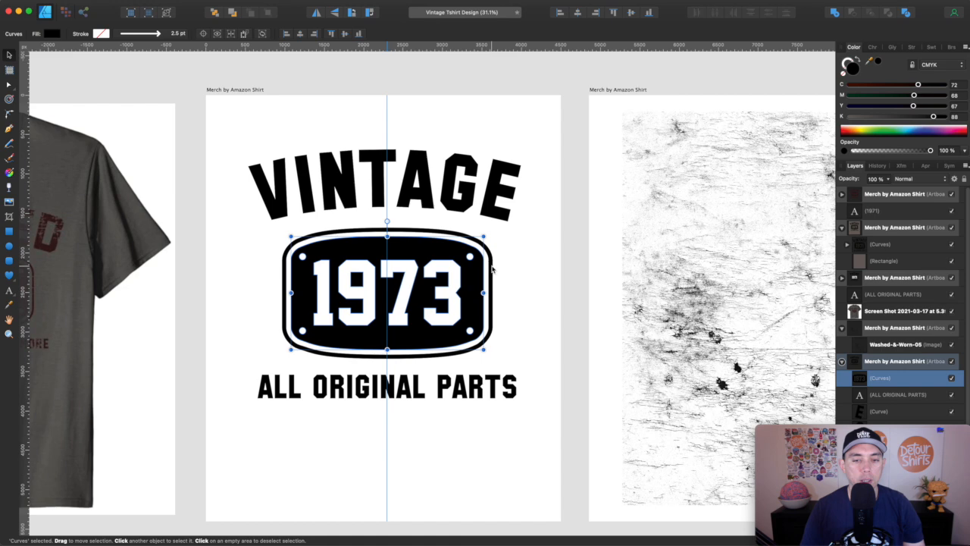
# Expand the stroke of the badge's outer outline into a filled shape
pyautogui.click(492, 269)
pyautogui.click(315, 33)
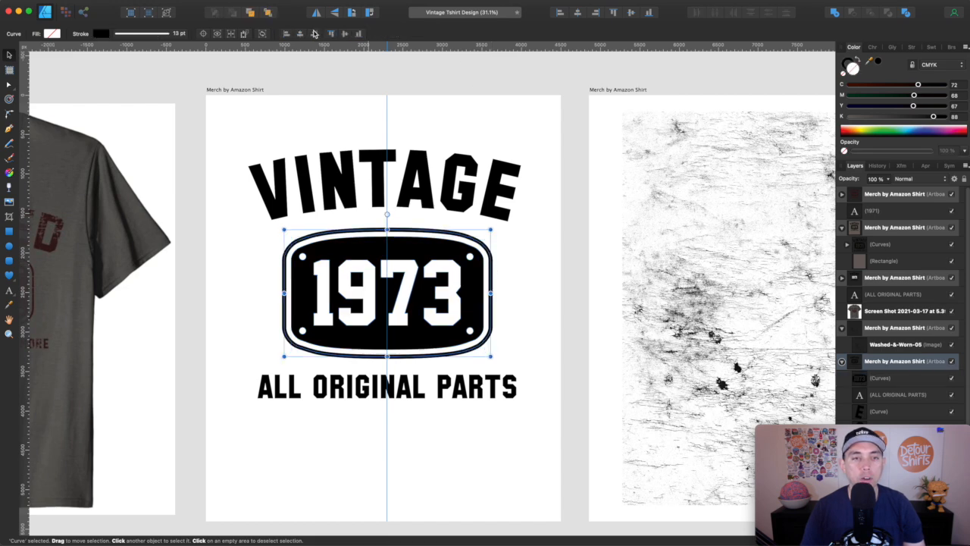
pyautogui.click(29, 1)
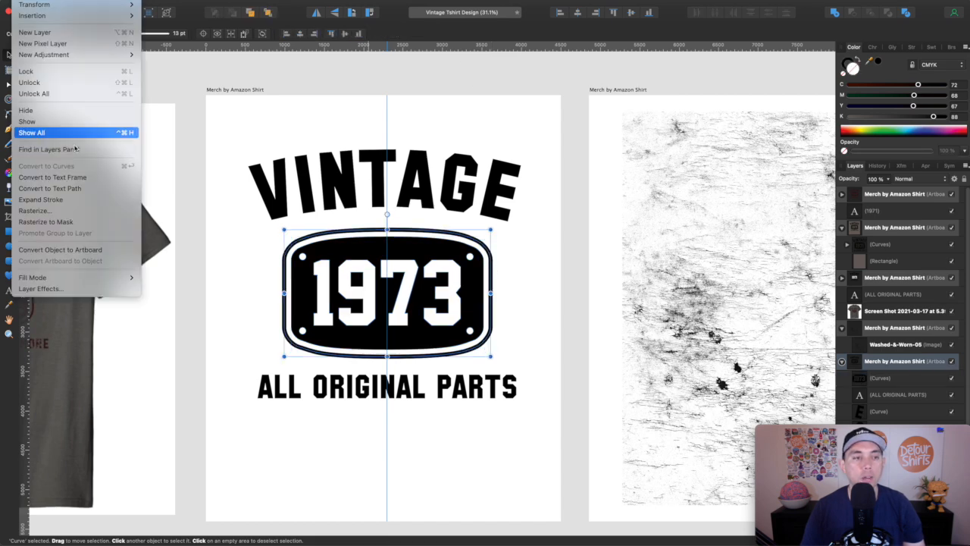
pyautogui.click(68, 200)
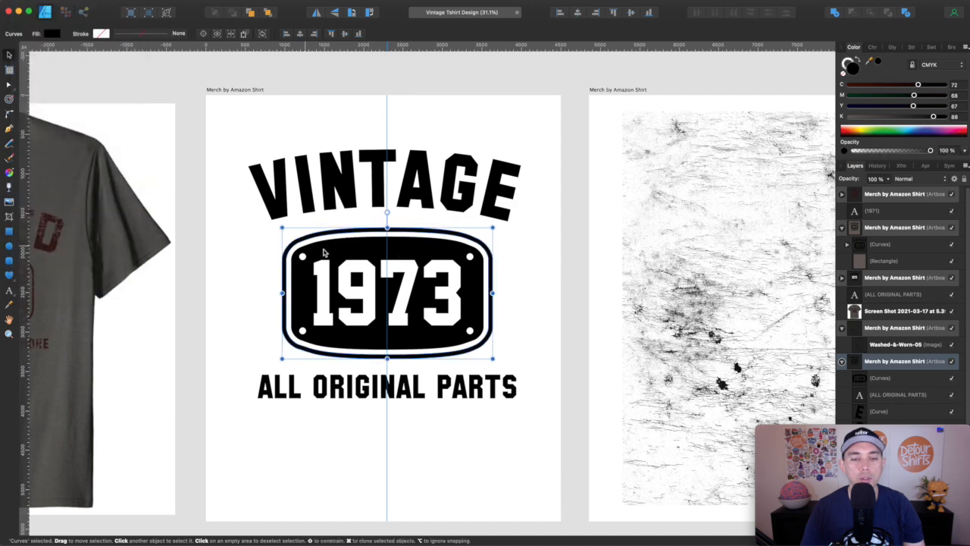
# Convert the ALL ORIGINAL PARTS text to curves and ungroup it into separate letters
pyautogui.click(333, 396)
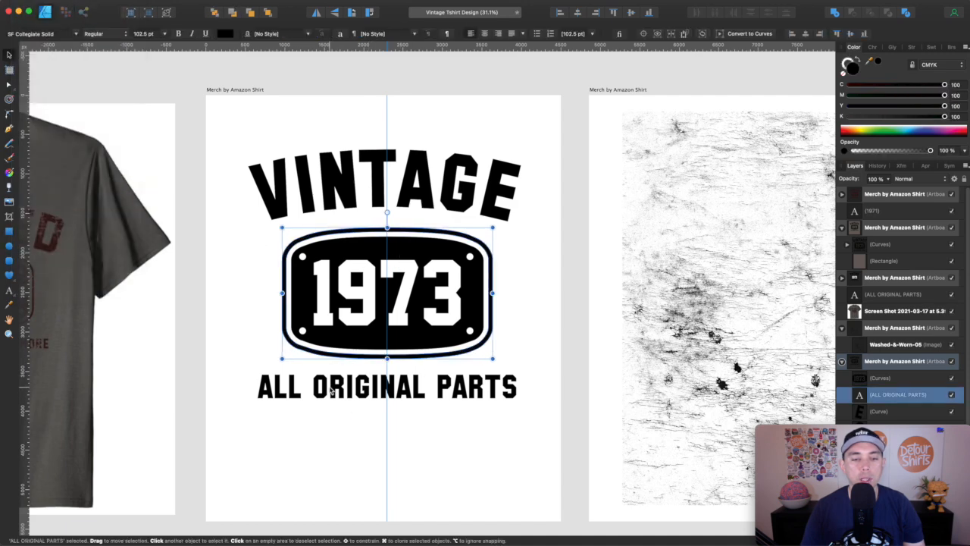
pyautogui.click(755, 34)
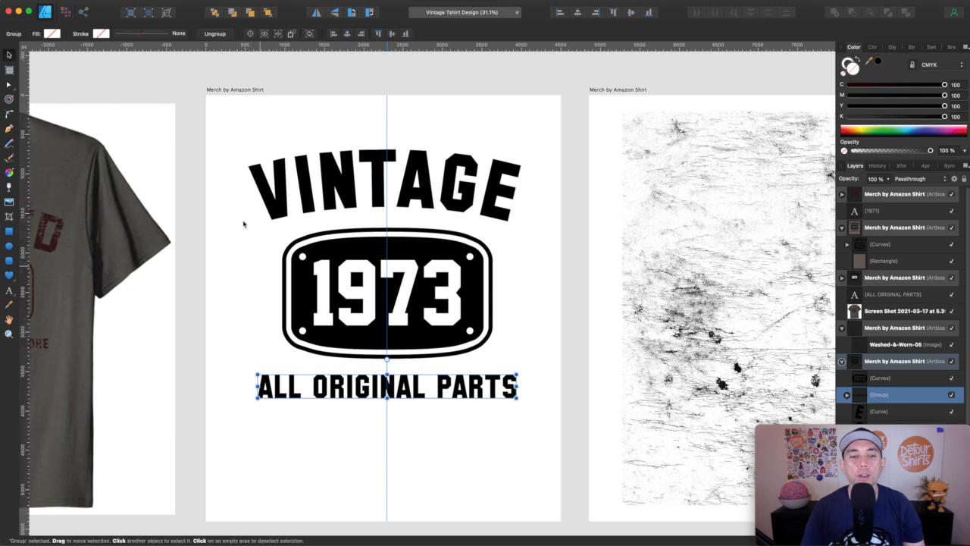
pyautogui.click(244, 176)
pyautogui.click(334, 386)
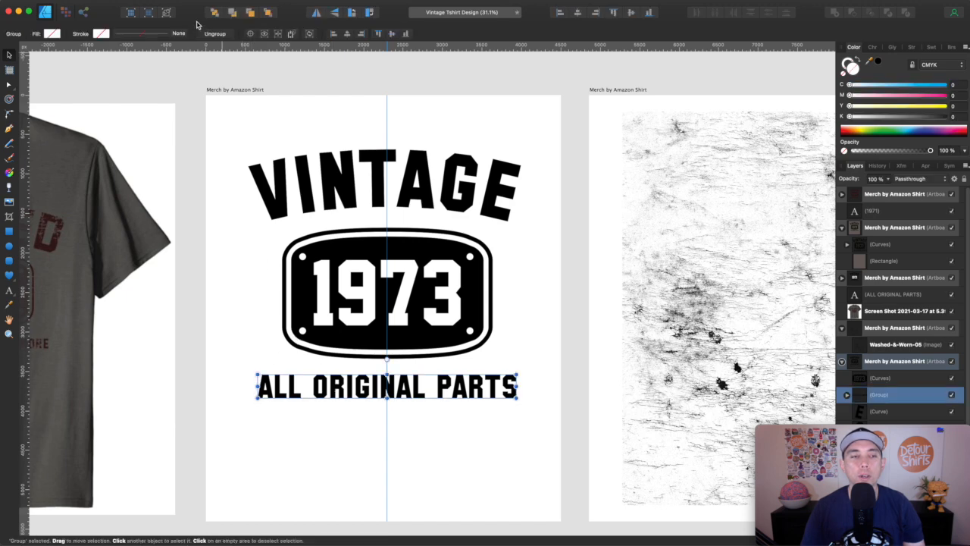
pyautogui.click(223, 34)
# Merge all the lettering and badge shapes of the design into one curves object with the Add operation
pyautogui.click(249, 141)
pyautogui.moveTo(229, 130); pyautogui.dragTo(552, 456)
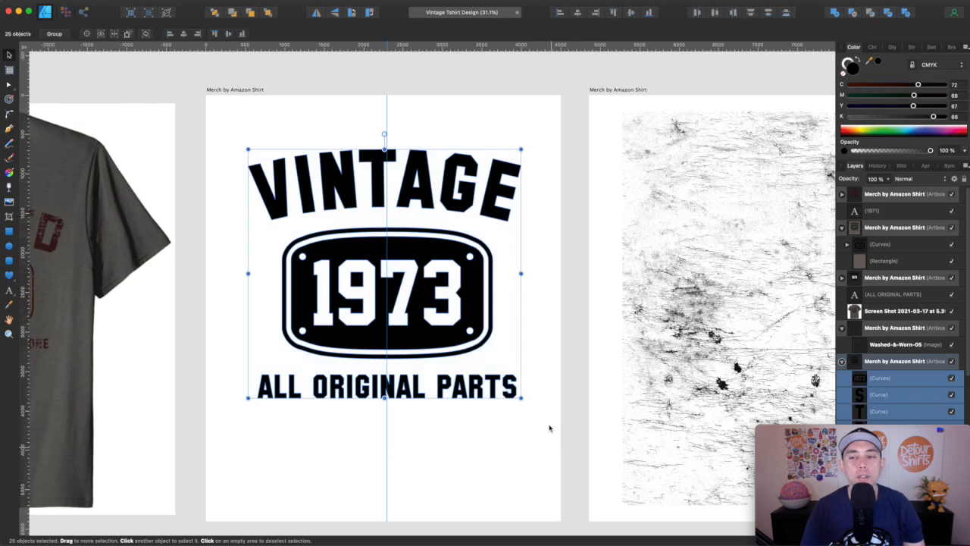
pyautogui.click(834, 14)
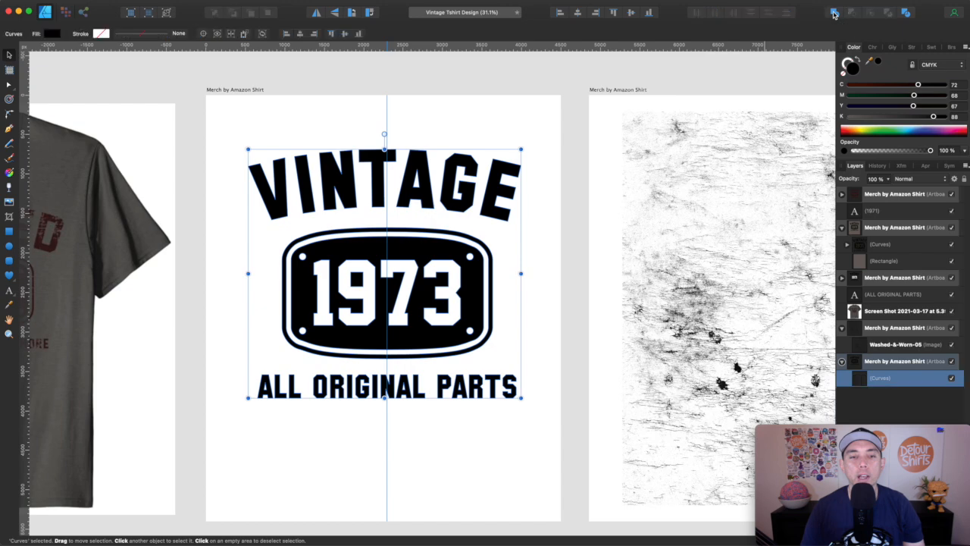
pyautogui.moveTo(466, 169)
pyautogui.mouseDown()
pyautogui.moveTo(361, 250)
pyautogui.moveTo(449, 235)
pyautogui.moveTo(463, 172)
pyautogui.mouseUp()
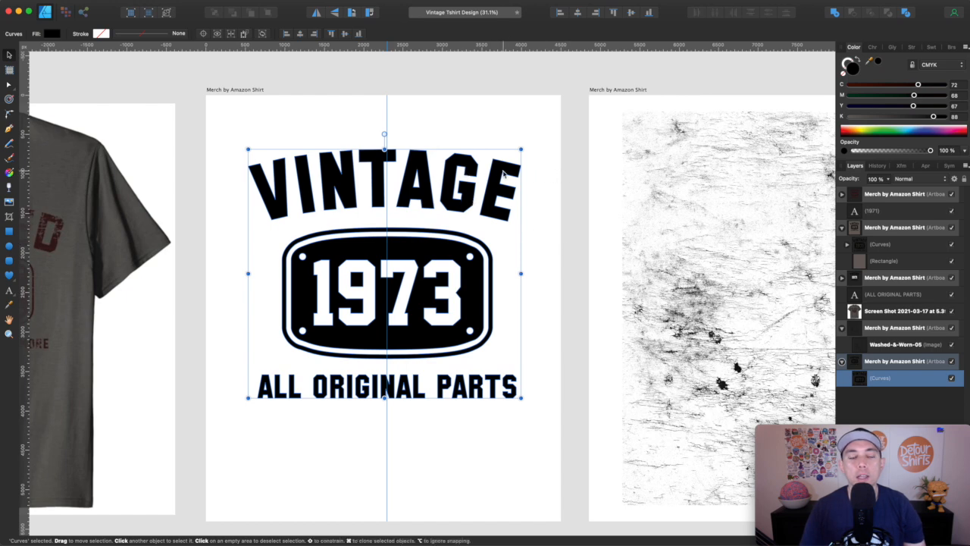
# Set the merged design's K value to 65 and place the Washed-&-Worn-05 texture over the design
pyautogui.moveTo(931, 119); pyautogui.dragTo(910, 126)
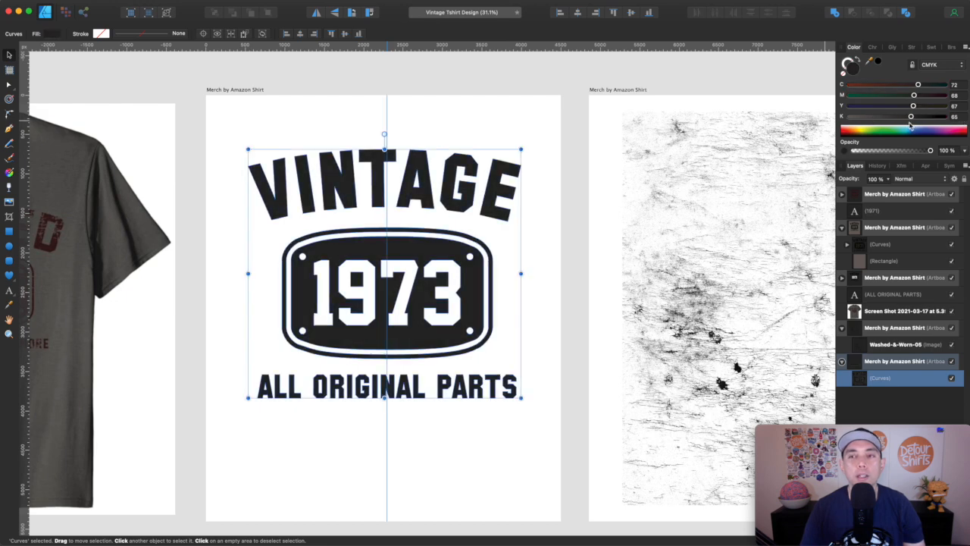
pyautogui.click(716, 265)
pyautogui.moveTo(720, 250); pyautogui.dragTo(336, 255)
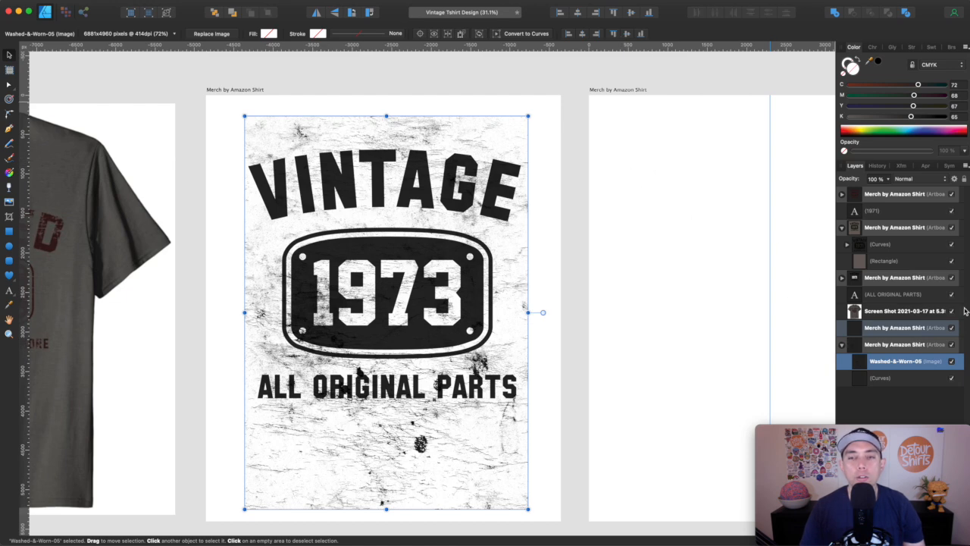
# Set the texture's blend mode to Erase and nest the texture inside the design's curves layer
pyautogui.click(910, 181)
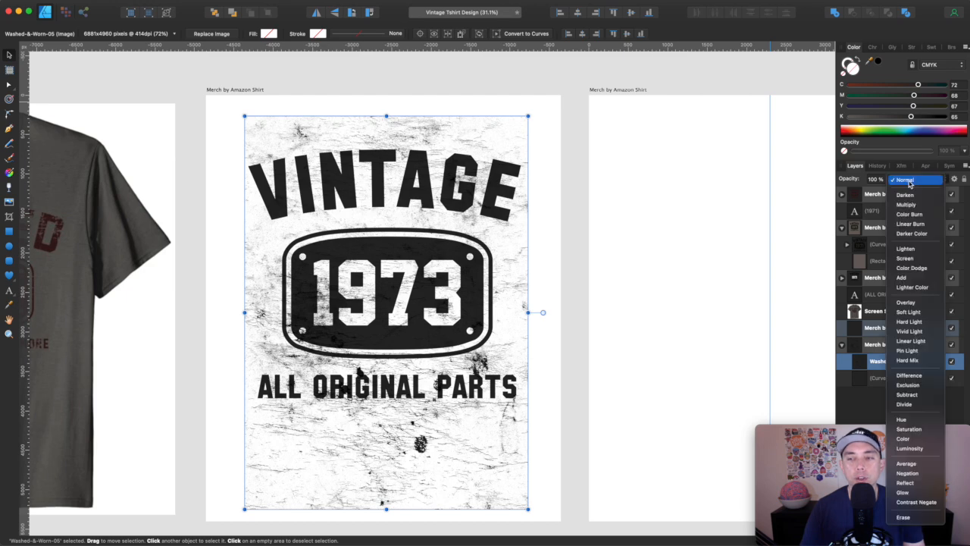
pyautogui.click(914, 517)
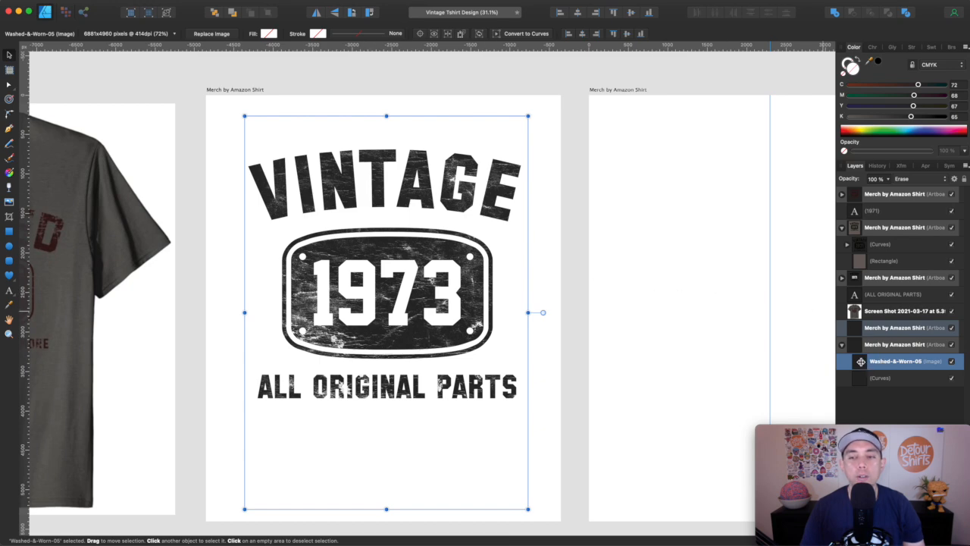
pyautogui.moveTo(860, 361); pyautogui.dragTo(890, 390)
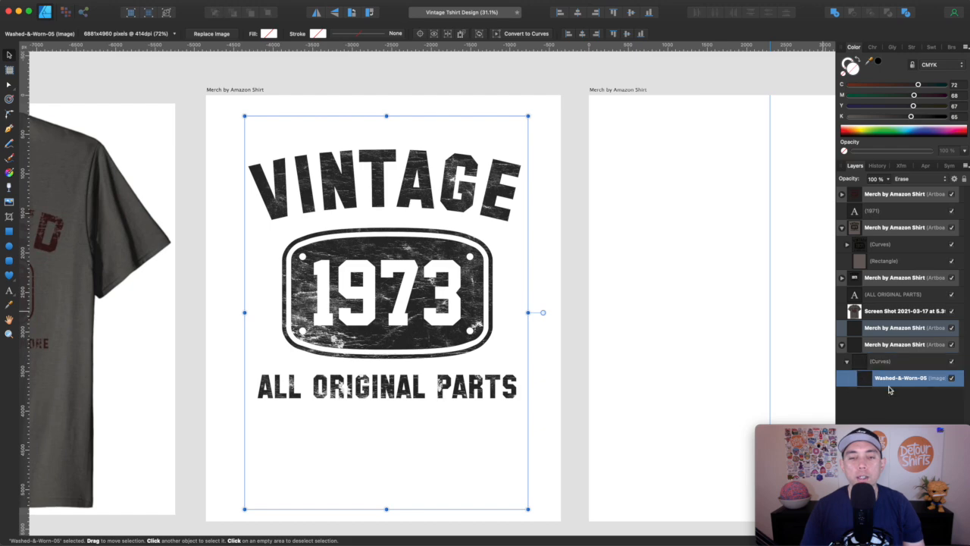
pyautogui.click(574, 141)
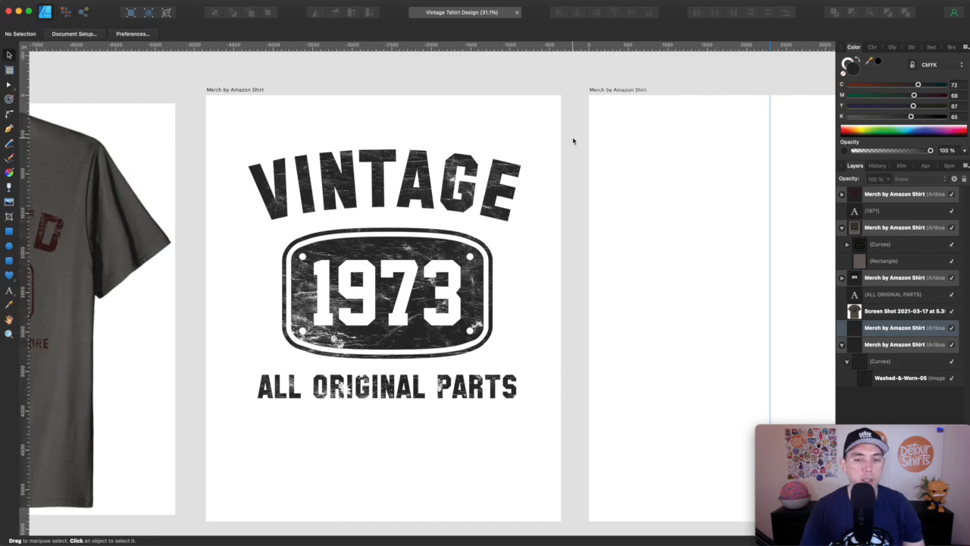
# Undo the texture's nesting and its Erase blend mode
pyautogui.press('super+z')
pyautogui.press('super+z')
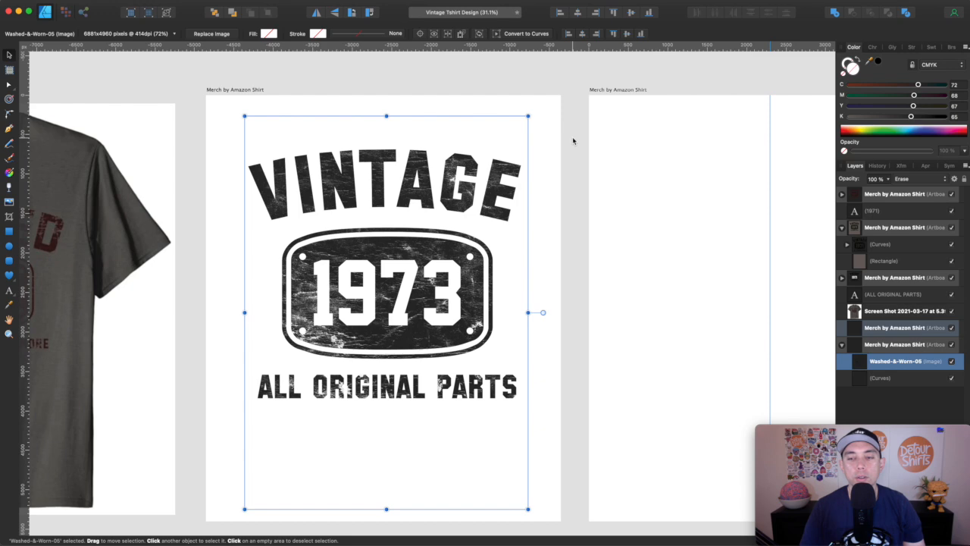
pyautogui.press('super+z')
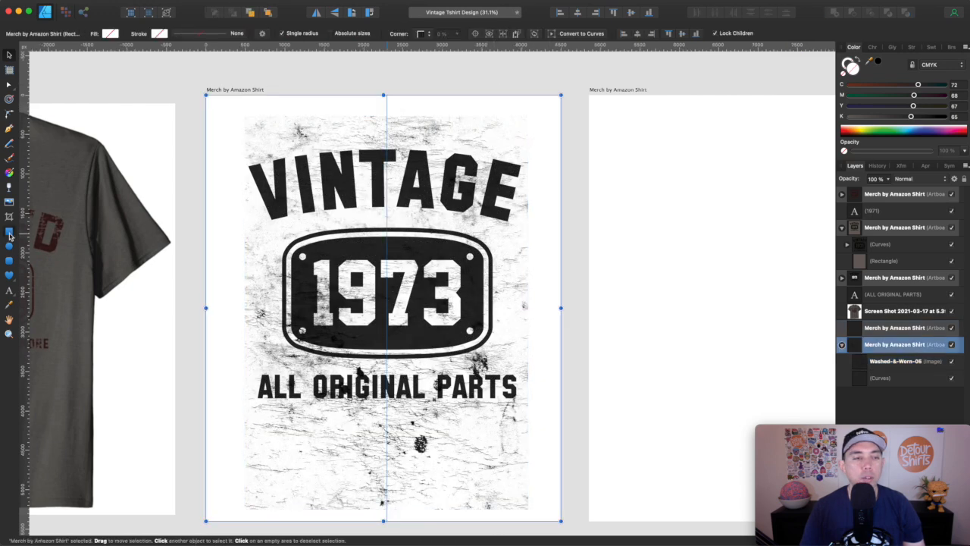
# Draw a rectangle covering most of the design's artboard, including the lettering and the texture
pyautogui.click(9, 232)
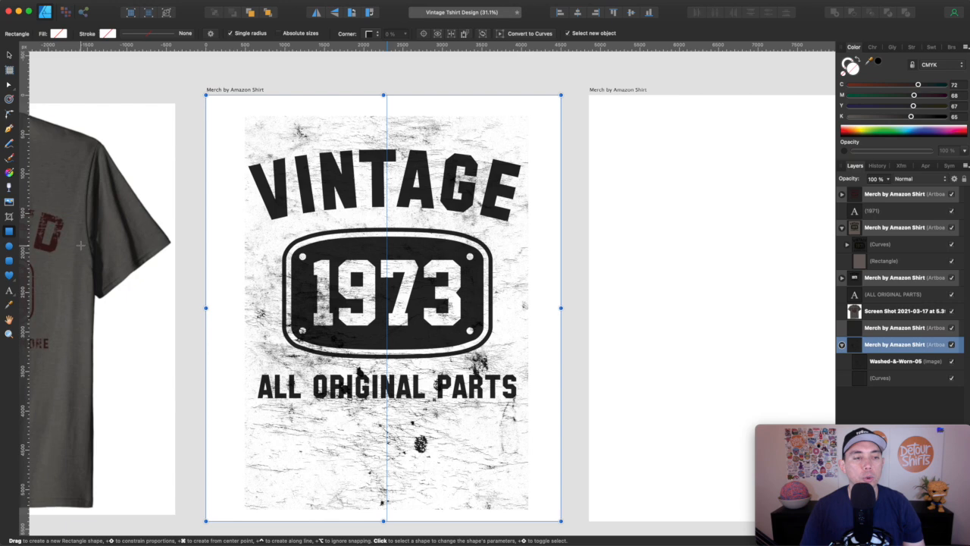
pyautogui.hscroll(-5, 81, 245)
pyautogui.moveTo(342, 102); pyautogui.dragTo(668, 505)
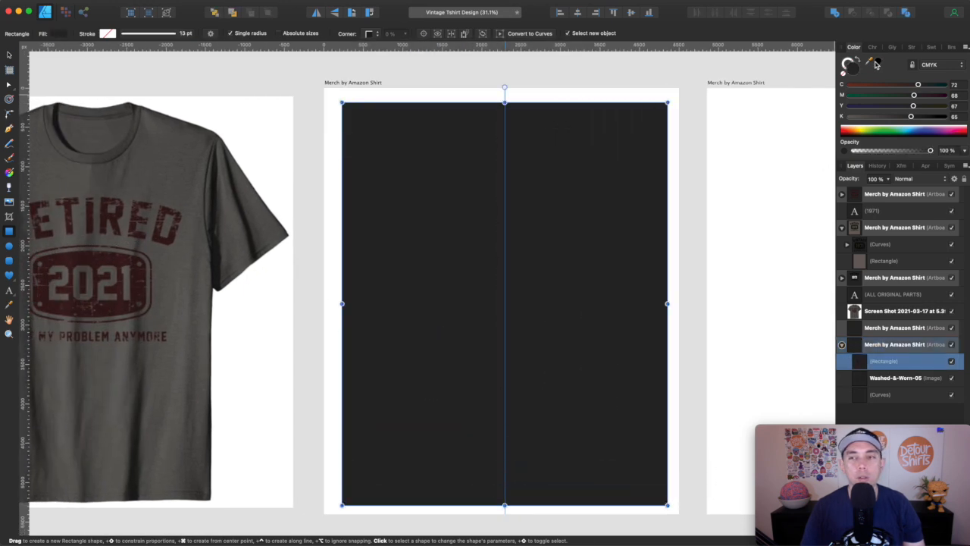
# Fill the rectangle with the gray sampled from the reference shirt (CMYK 59, 53, 58, 28) and send it behind the design and texture
pyautogui.click(876, 62)
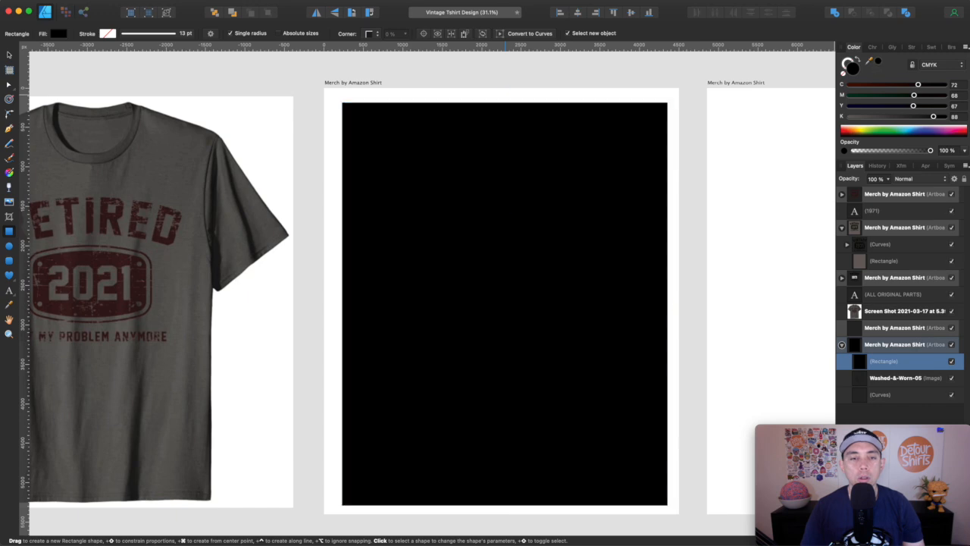
pyautogui.click(879, 65)
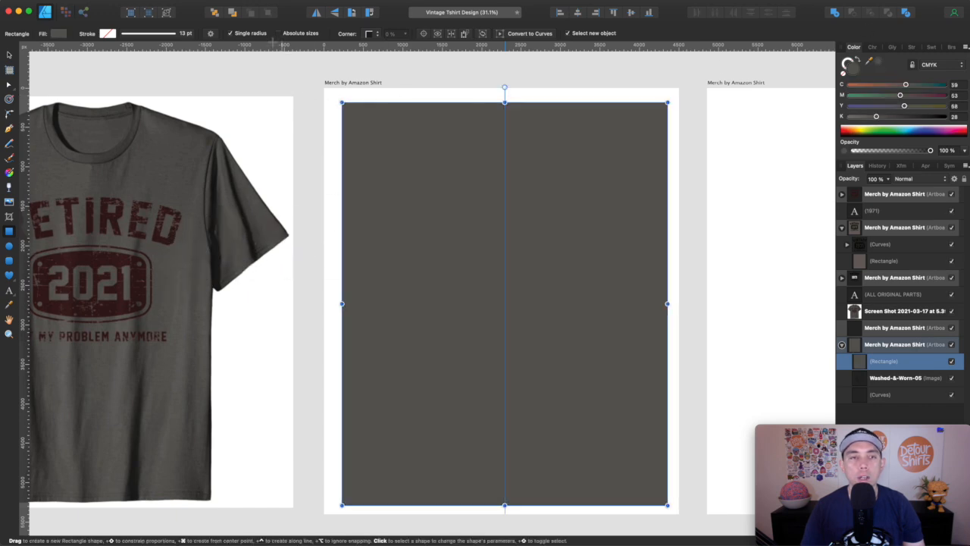
pyautogui.click(215, 12)
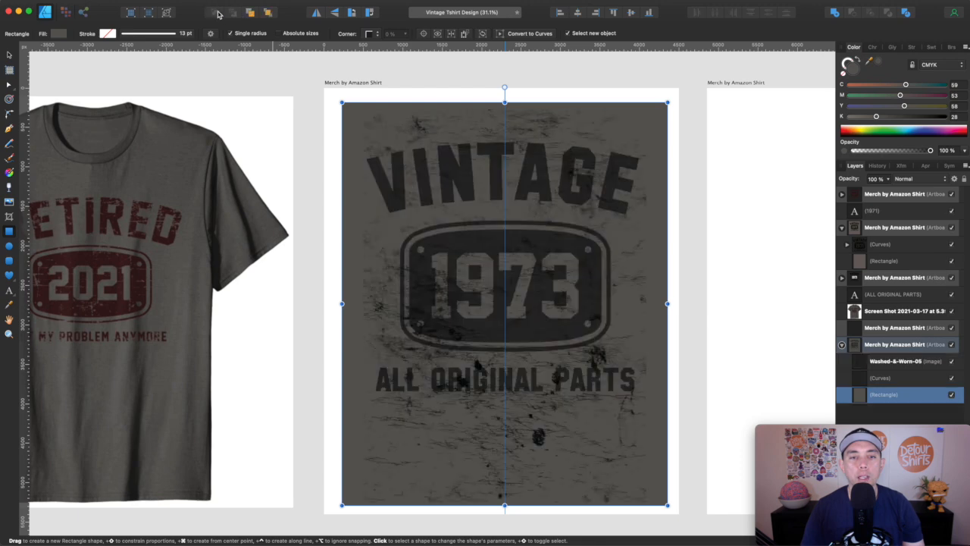
# Set the Washed-&-Worn-05 texture above the gray rectangle to Erase blend mode and nest it inside the lettering's curves layer
pyautogui.click(7, 57)
pyautogui.click(533, 124)
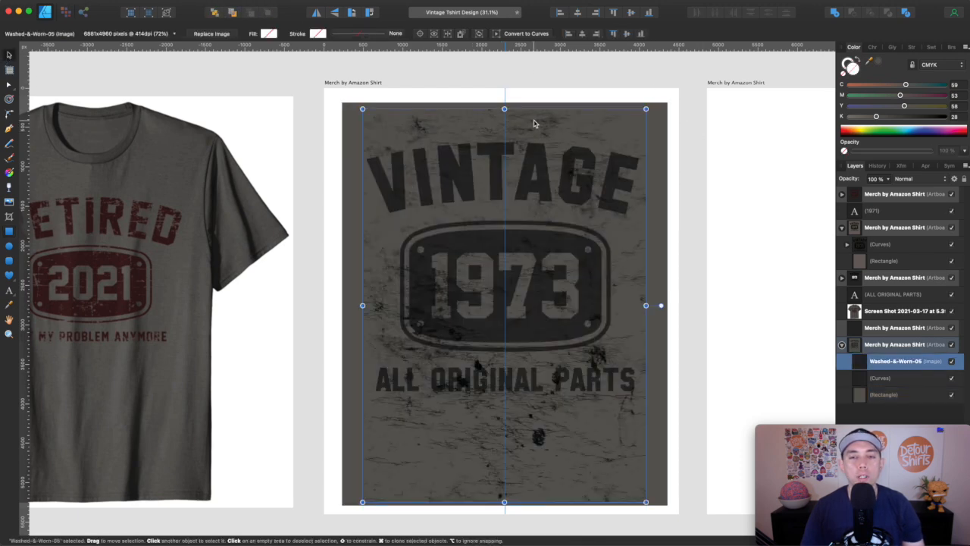
pyautogui.hscroll(2, 534, 123)
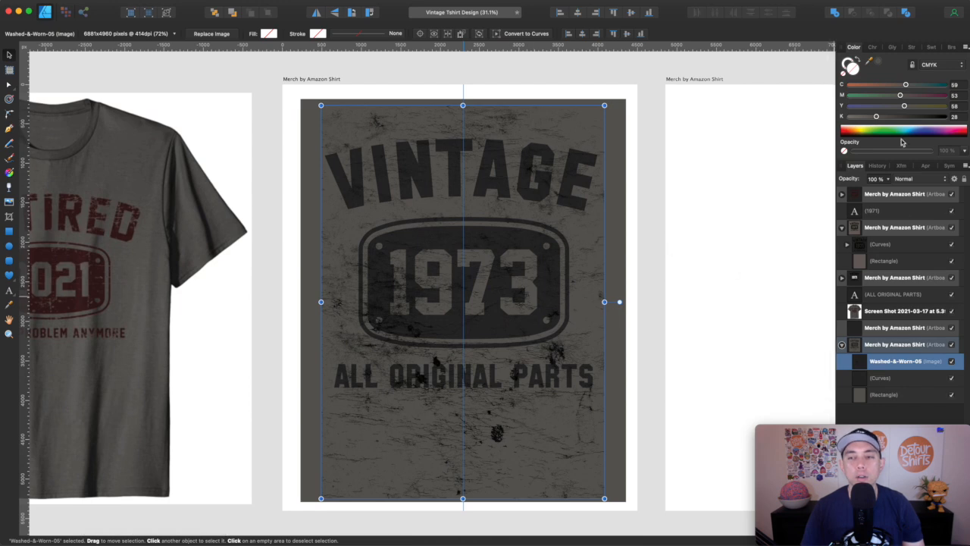
pyautogui.click(913, 179)
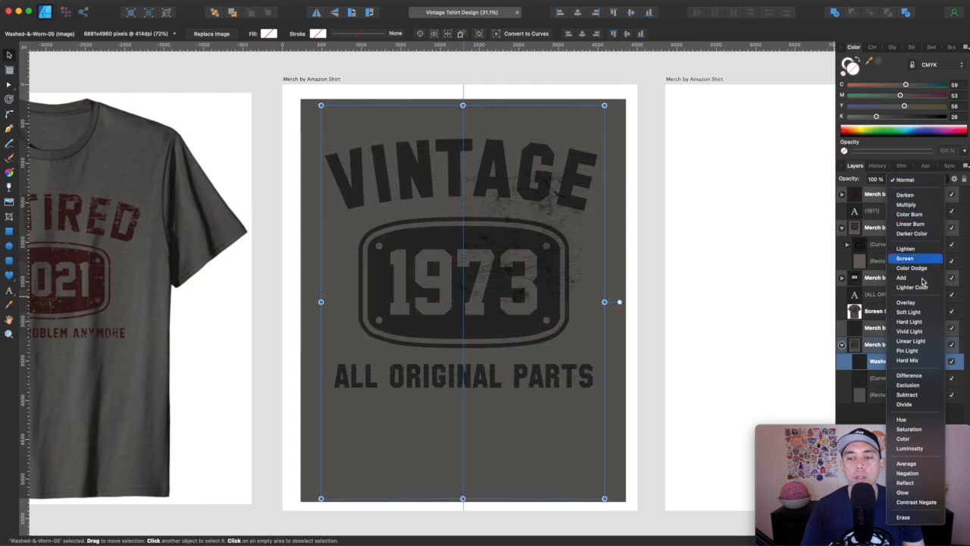
pyautogui.click(903, 518)
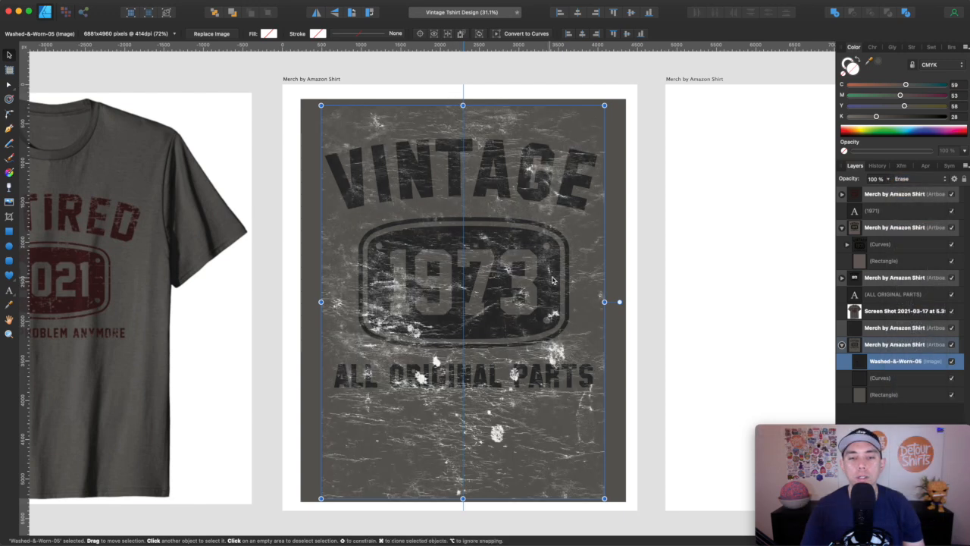
pyautogui.moveTo(862, 364); pyautogui.dragTo(891, 386)
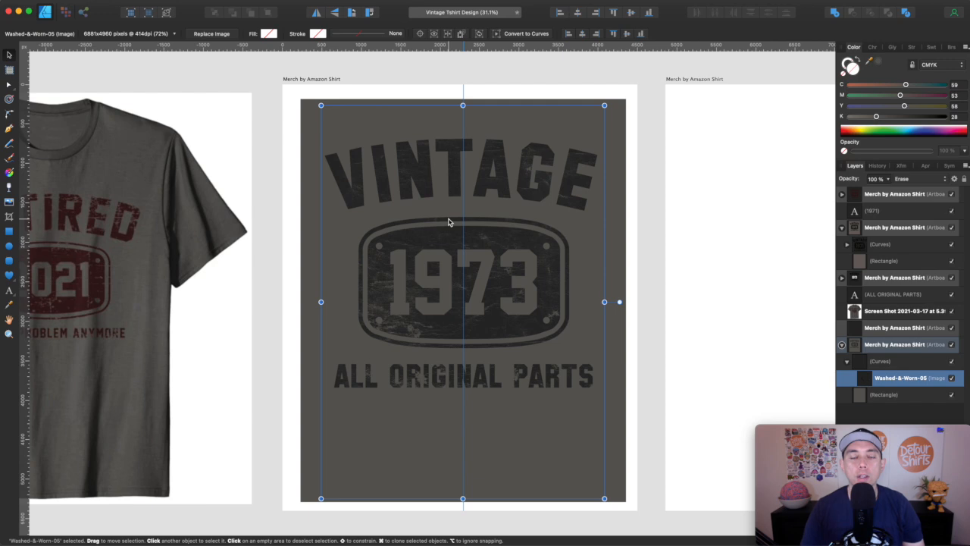
# Darken the background rectangle to K 100 and lighten the design's curves to K 6
pyautogui.scroll(2, 393, 176)
pyautogui.scroll(2, 393, 176)
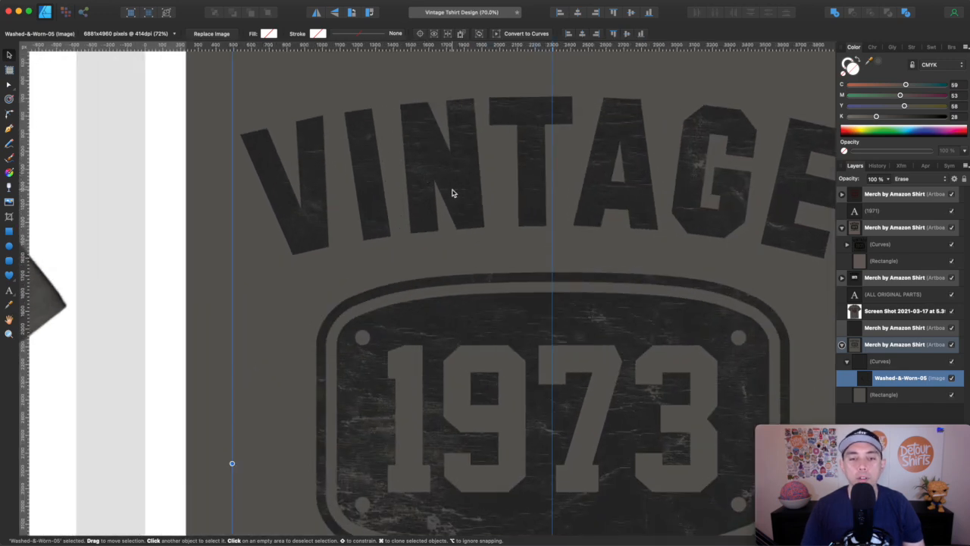
pyautogui.scroll(-8, 451, 192)
pyautogui.scroll(-2, 453, 193)
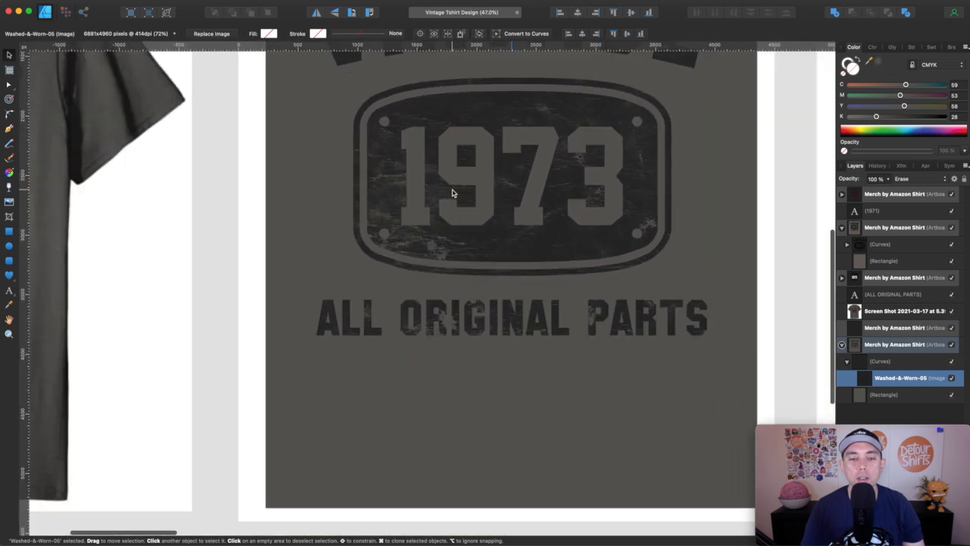
pyautogui.scroll(3, 452, 193)
pyautogui.scroll(-1, 453, 193)
pyautogui.scroll(5, 452, 192)
pyautogui.click(648, 196)
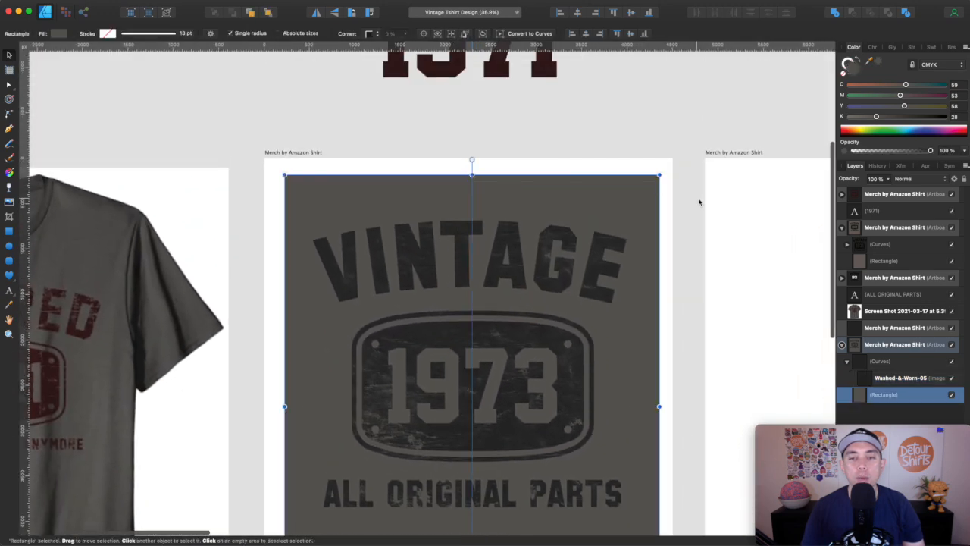
pyautogui.moveTo(877, 116); pyautogui.dragTo(953, 127)
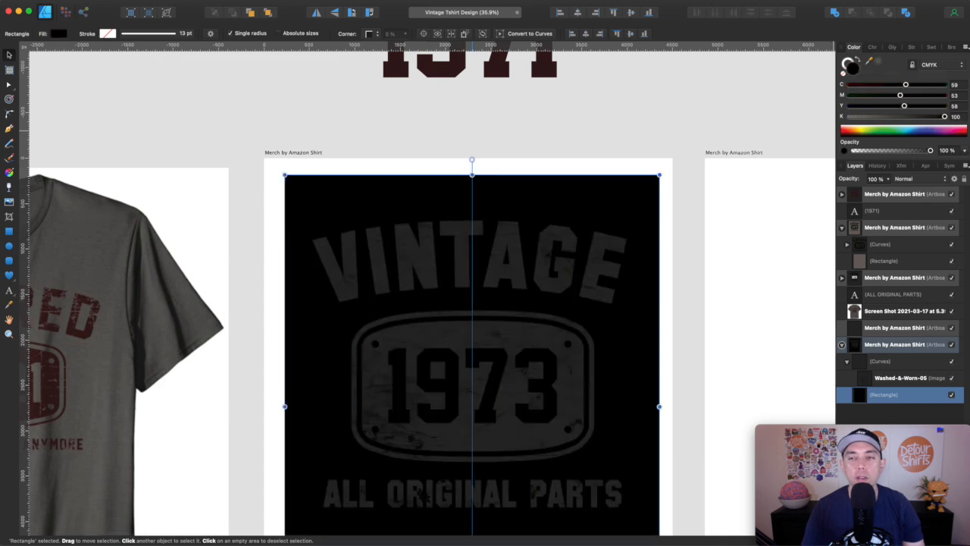
pyautogui.click(603, 276)
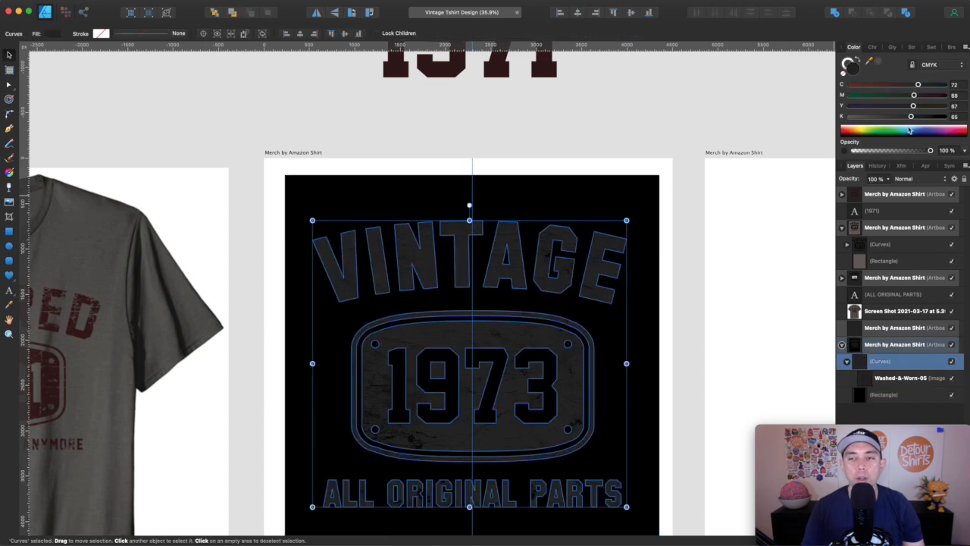
pyautogui.moveTo(855, 118)
pyautogui.mouseDown()
pyautogui.moveTo(878, 116)
pyautogui.moveTo(855, 117)
pyautogui.mouseUp()
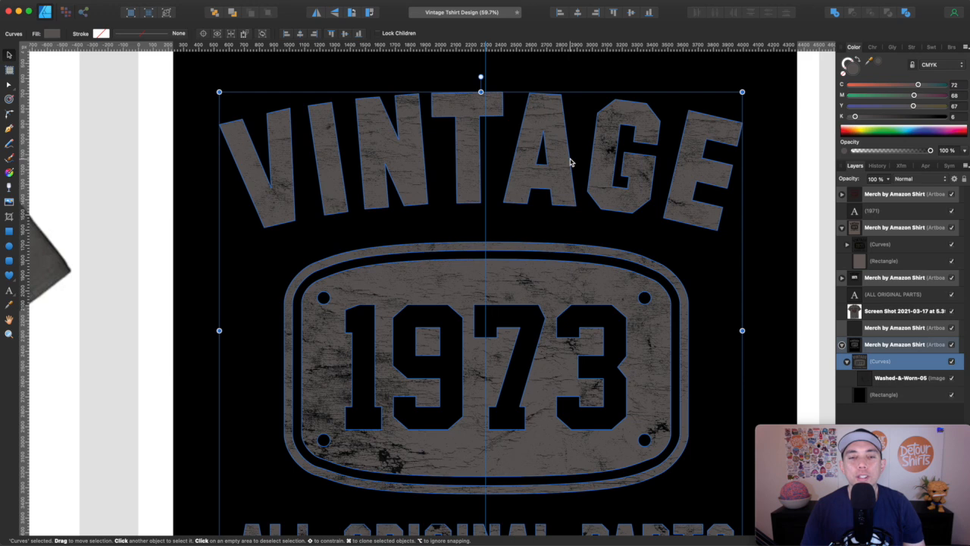
# Examine the distressed lettering and badge on the black background and compare them with the reference shirt
pyautogui.scroll(-2, 571, 162)
pyautogui.hscroll(-1, 571, 162)
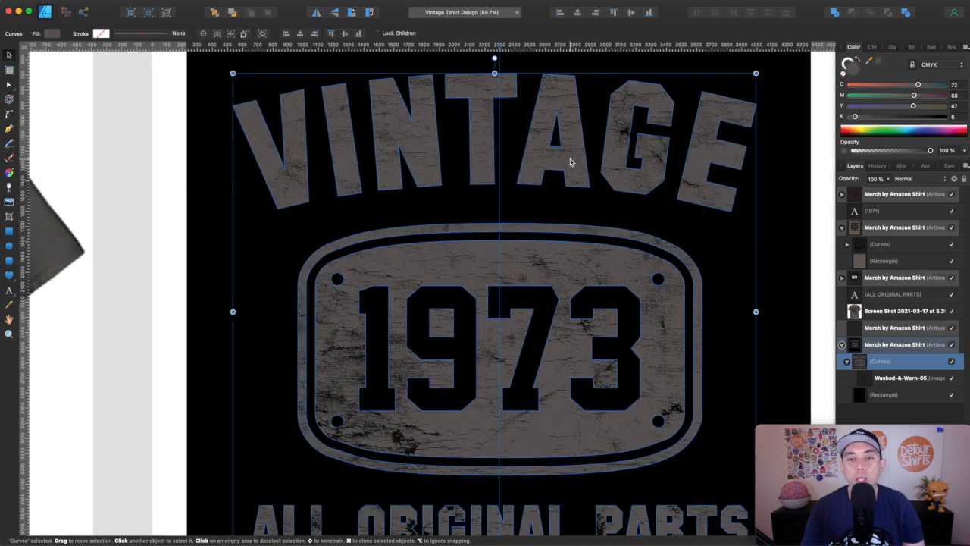
pyautogui.scroll(-3, 571, 162)
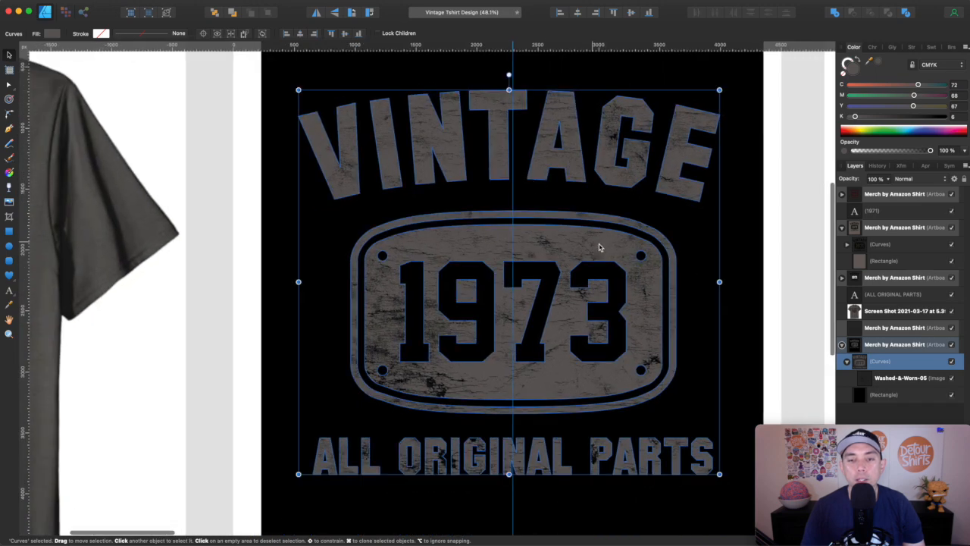
pyautogui.scroll(5, 586, 264)
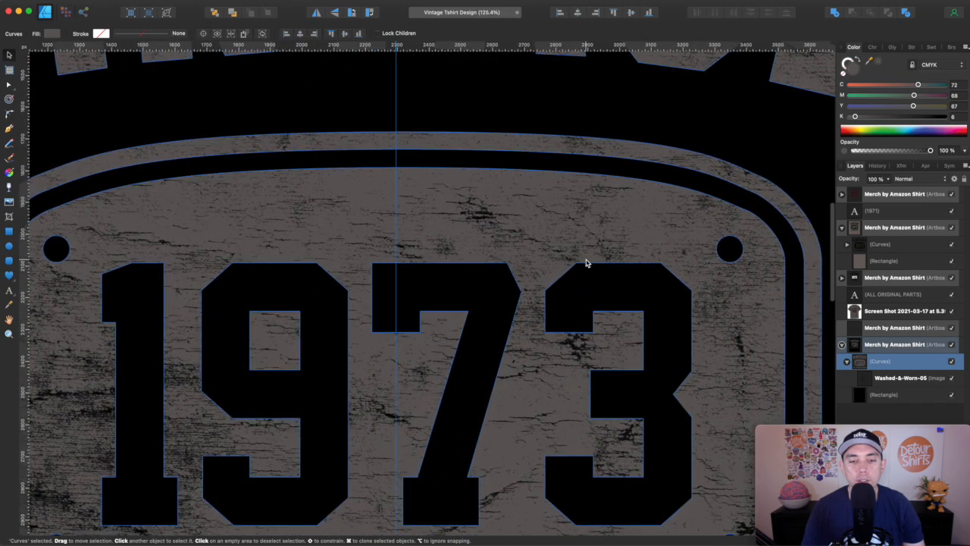
pyautogui.scroll(-6, 586, 263)
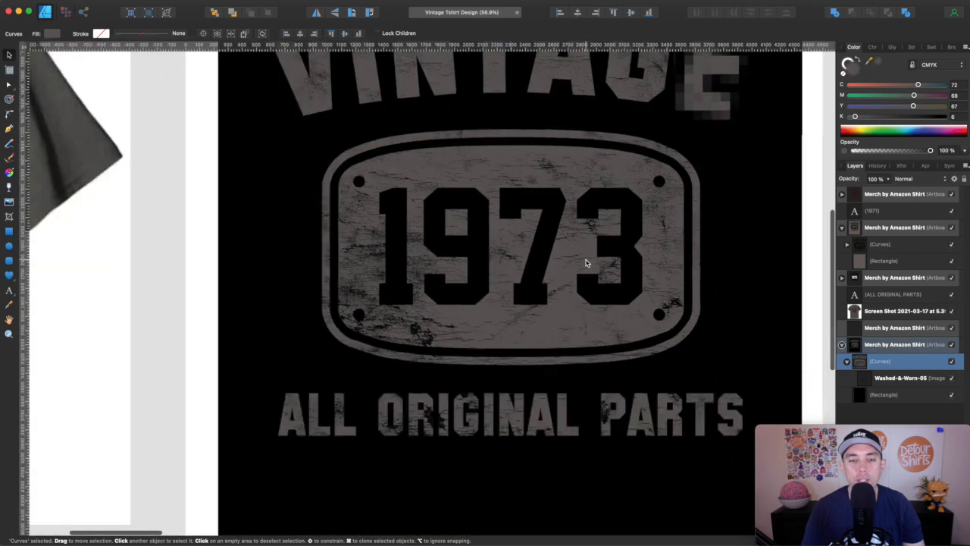
pyautogui.scroll(2, 586, 263)
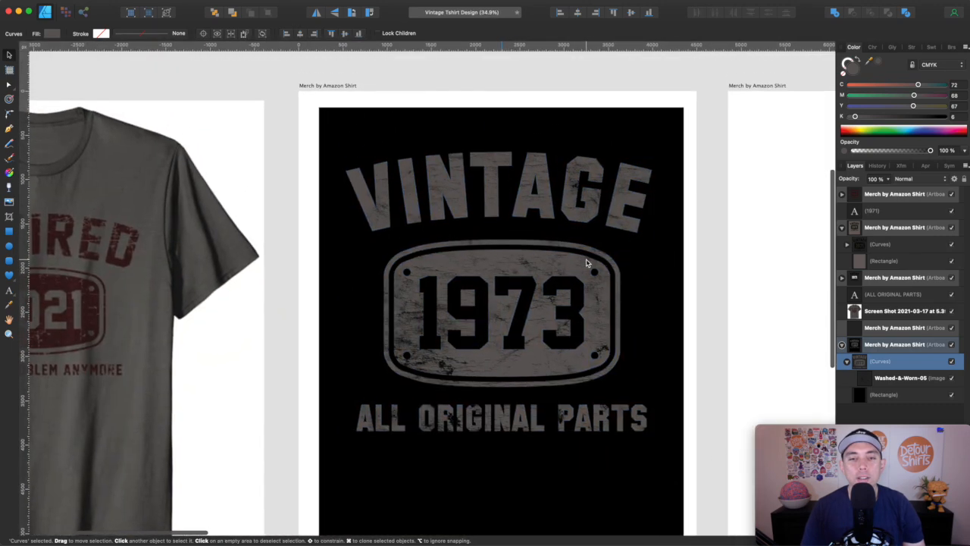
pyautogui.scroll(1, 587, 260)
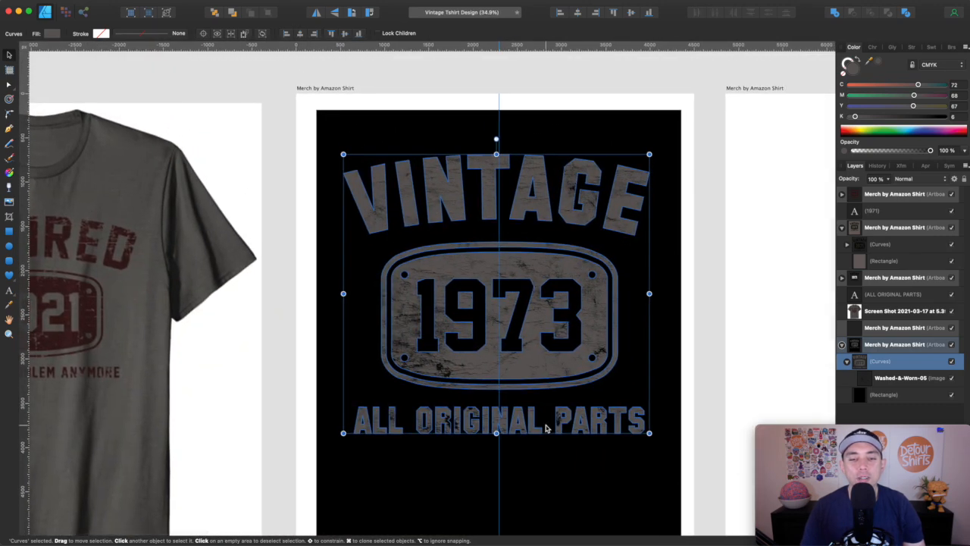
pyautogui.scroll(-1, 619, 294)
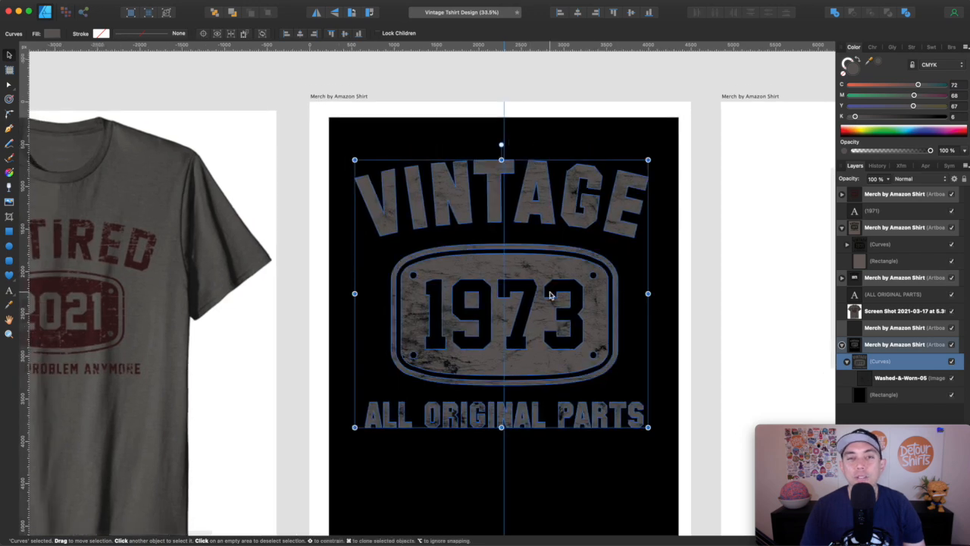
pyautogui.hscroll(-5, 550, 295)
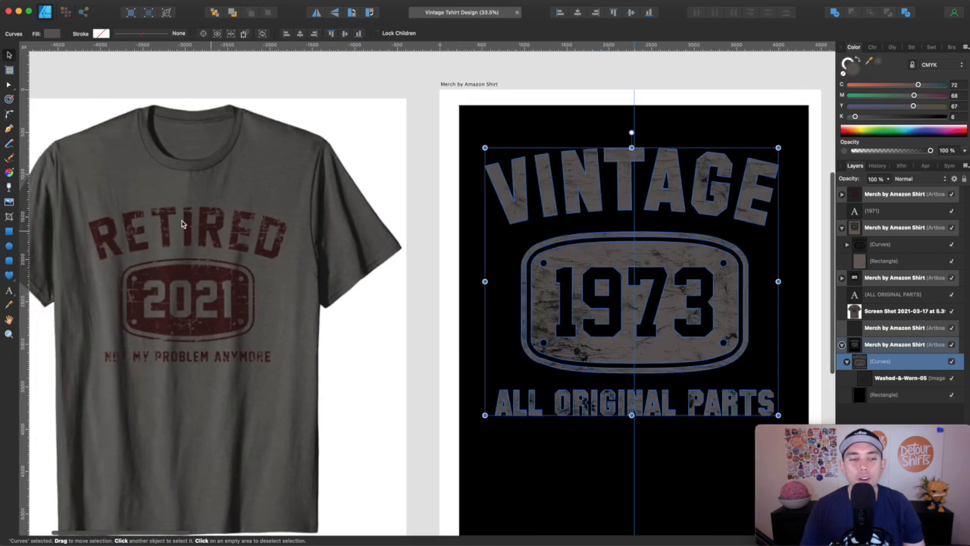
pyautogui.hscroll(7, 199, 264)
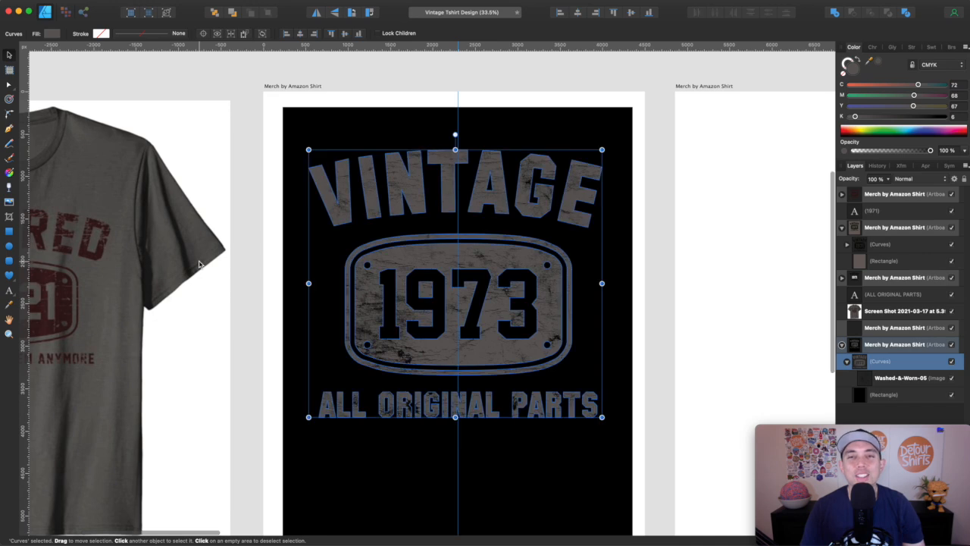
pyautogui.hscroll(-2, 199, 264)
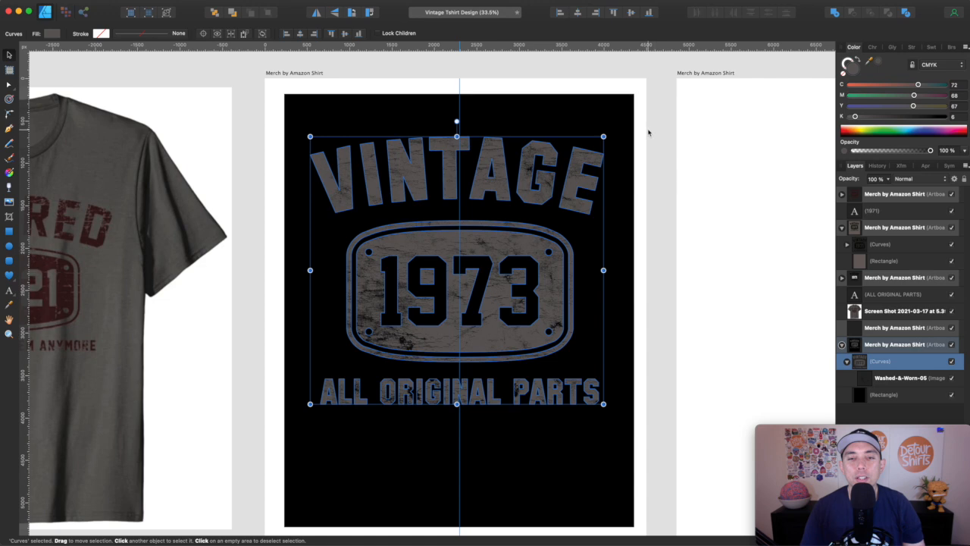
pyautogui.click(643, 214)
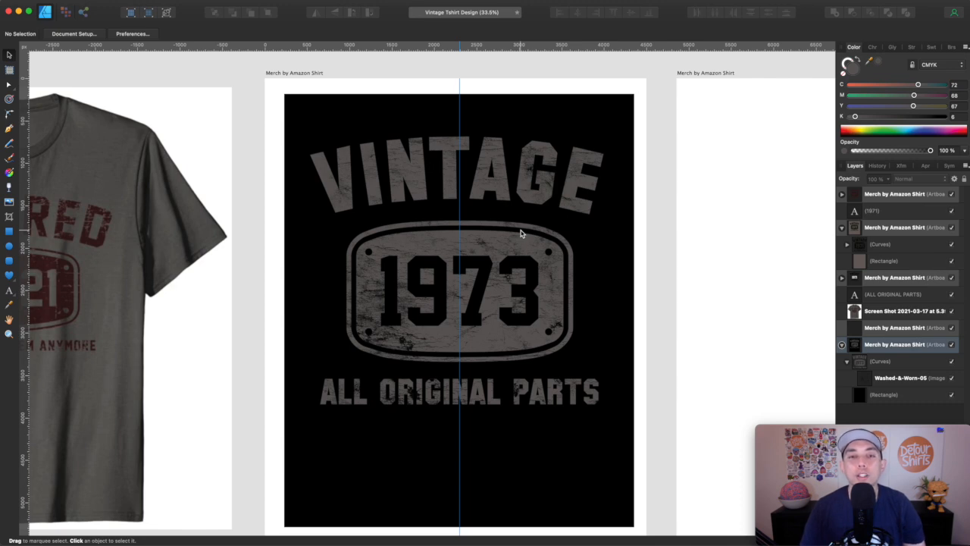
# Delete the black background rectangle from behind the vintage design
pyautogui.click(606, 101)
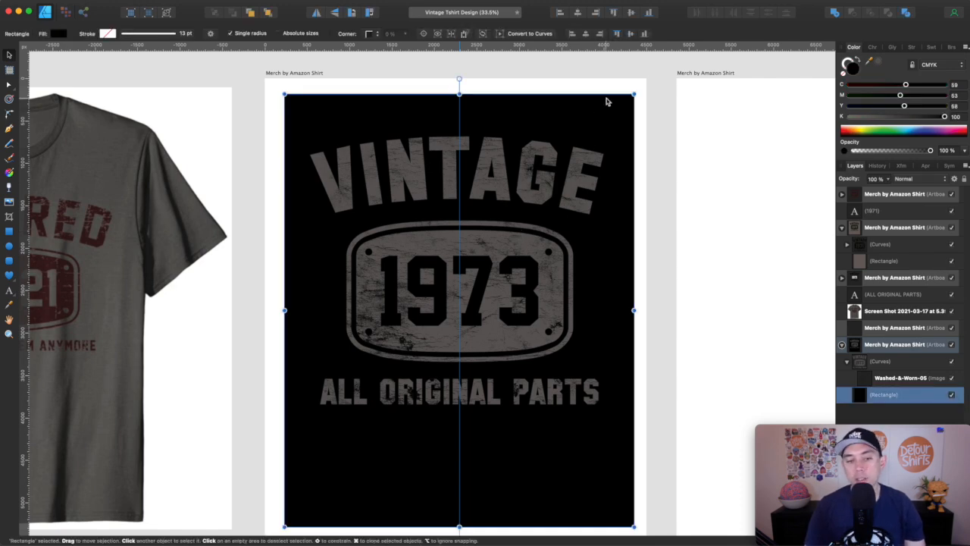
pyautogui.press('Delete')
pyautogui.click(333, 98)
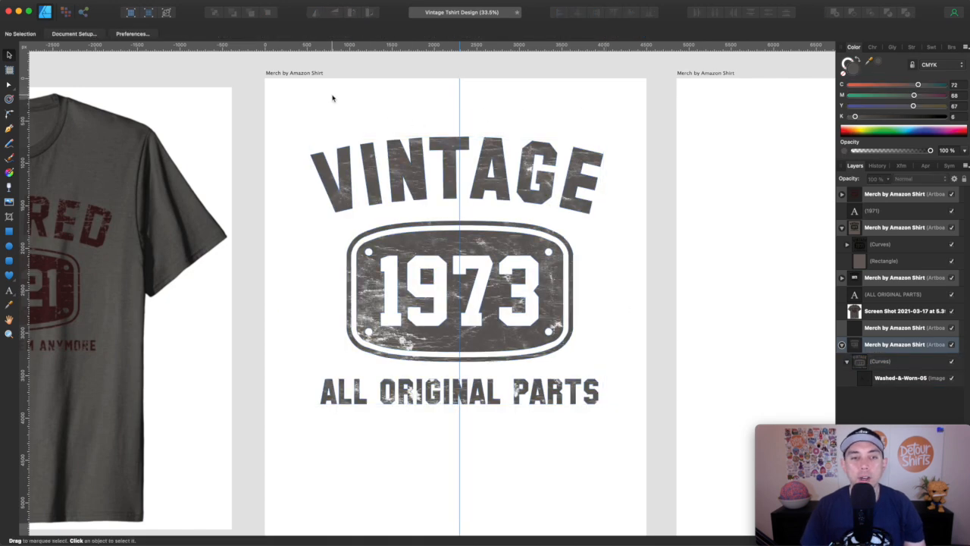
# Configure a PNG export of the design's artboard with the area set to Selection without background, and cancel the export
pyautogui.click(278, 73)
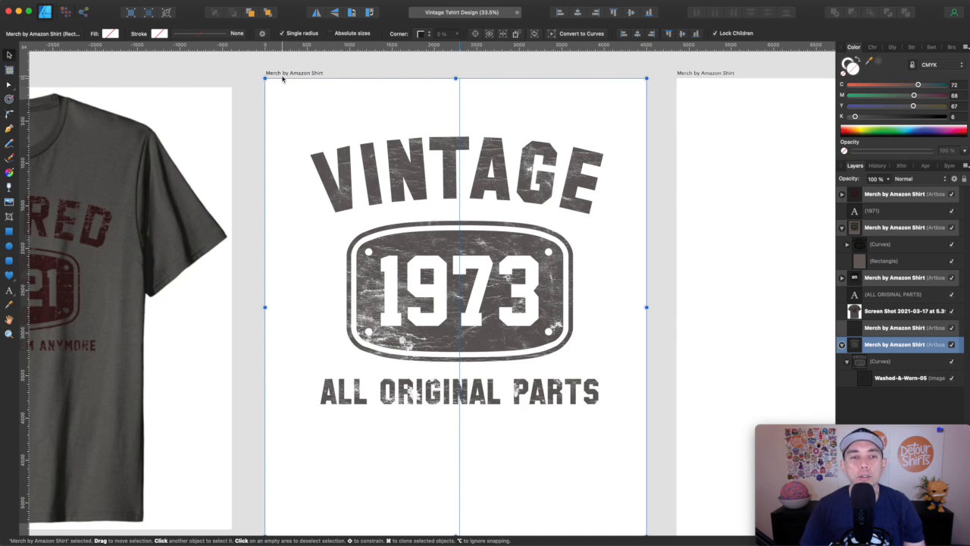
pyautogui.scroll(-2, 229, 189)
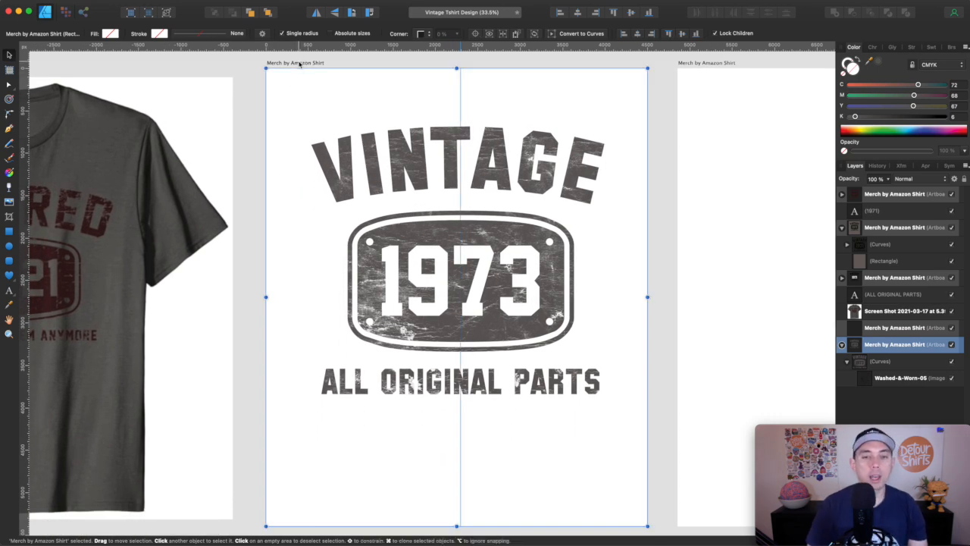
pyautogui.press('super+alt+shift+s')
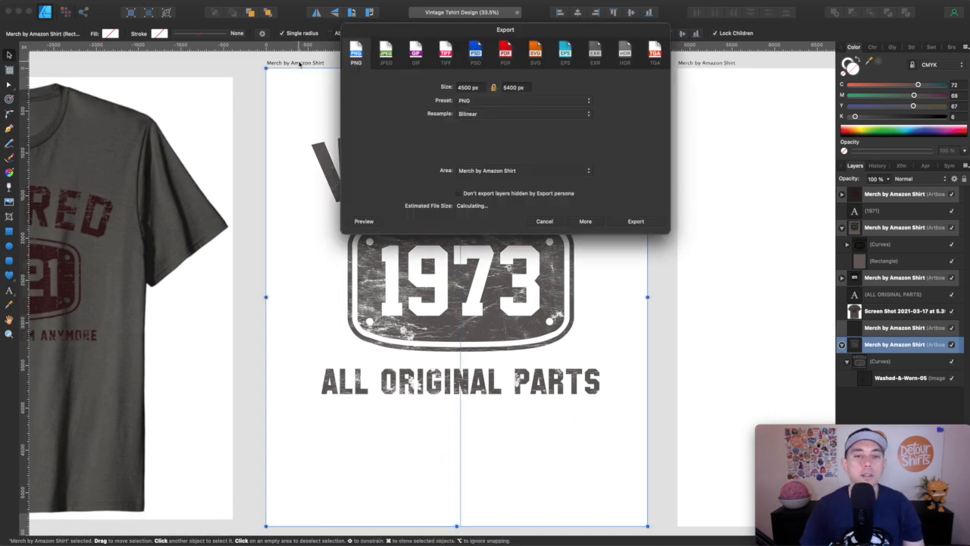
pyautogui.click(569, 171)
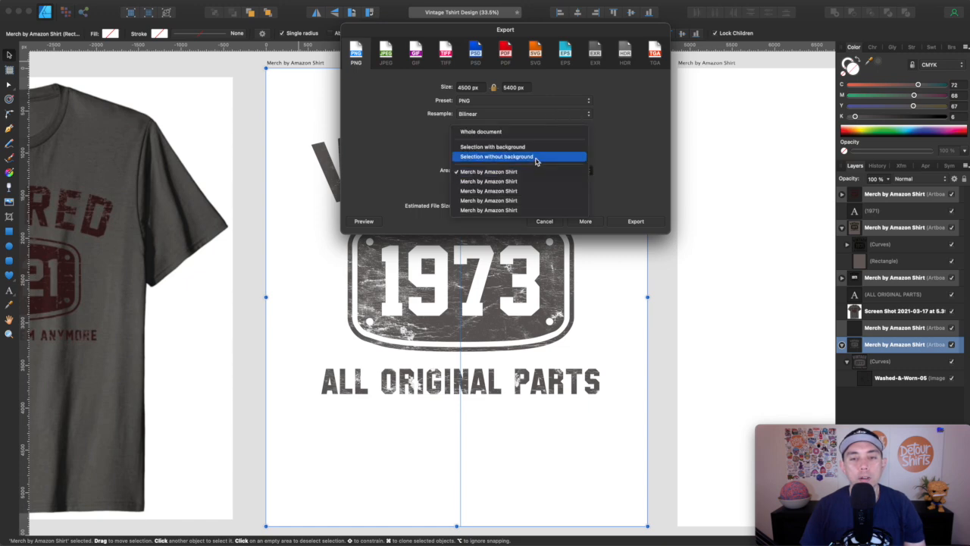
pyautogui.click(536, 157)
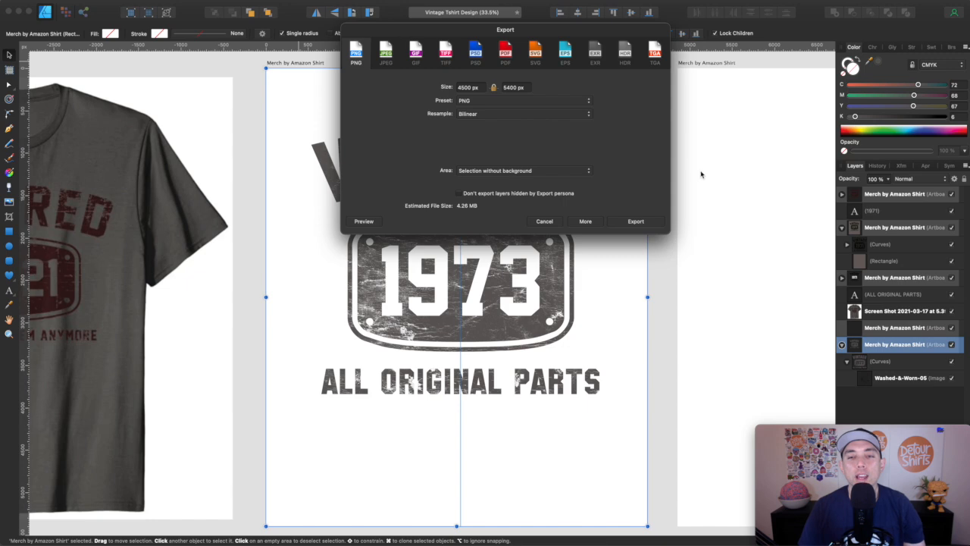
pyautogui.click(546, 220)
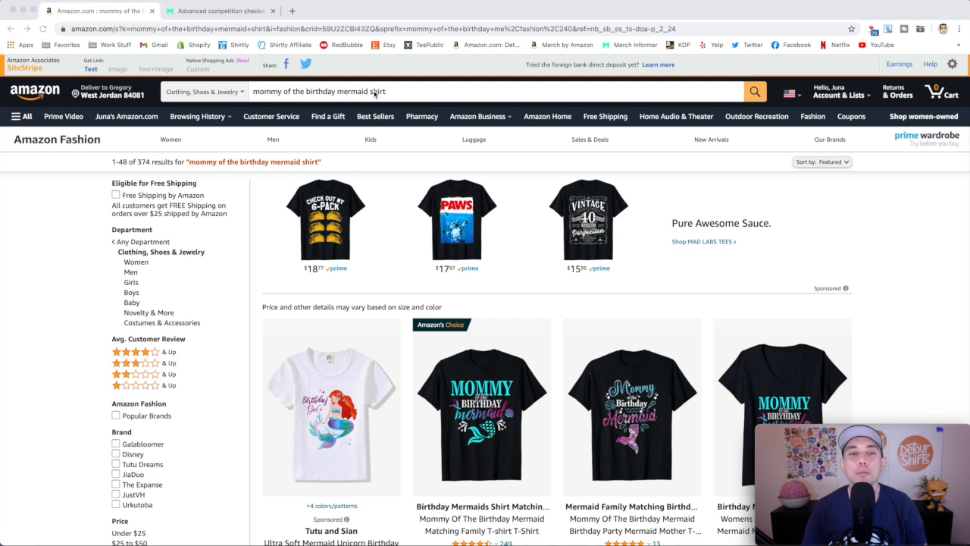
# In the web browser, examine the Amazon results for "mommy of the birthday mermaid shirt", including designs, prices and sales ranks
pyautogui.scroll(-3, 568, 269)
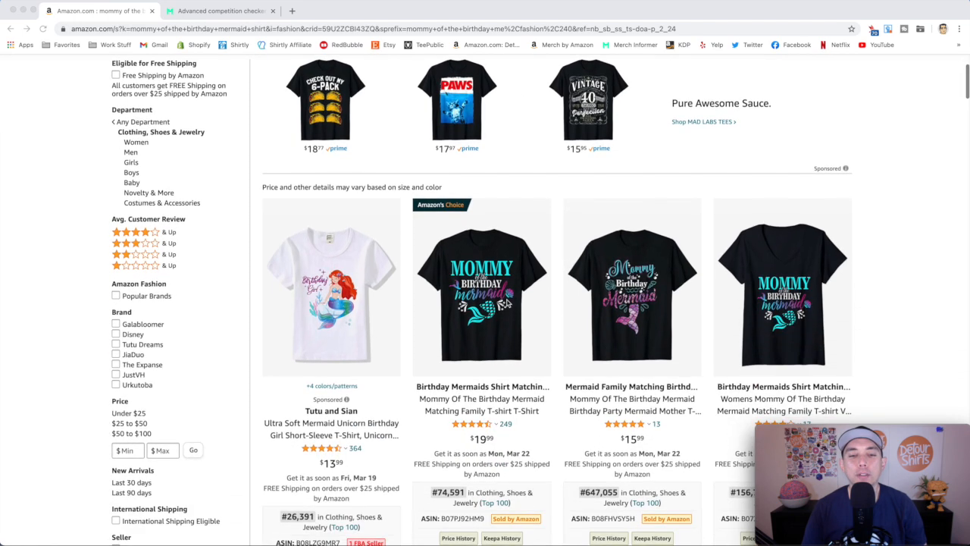
pyautogui.scroll(-3, 502, 303)
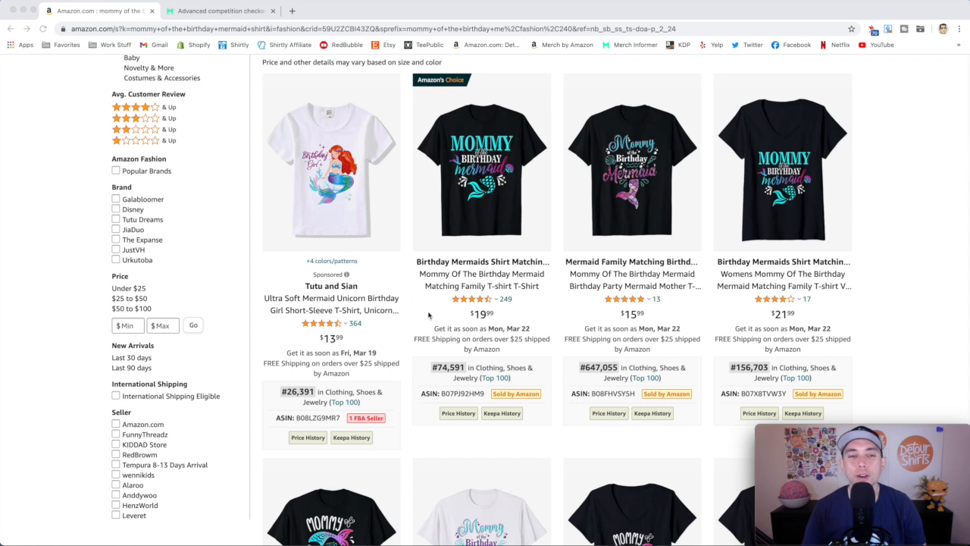
pyautogui.scroll(-3, 753, 383)
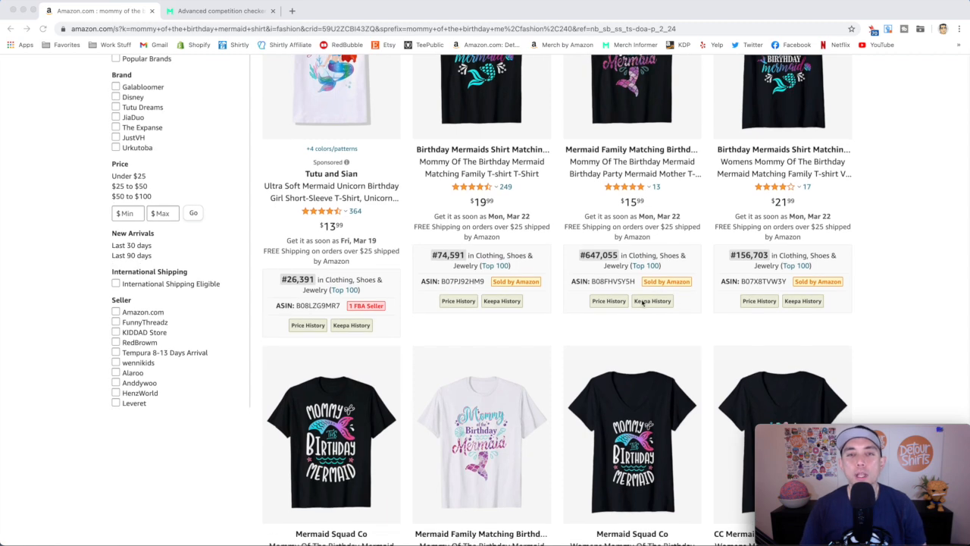
pyautogui.scroll(-2, 642, 302)
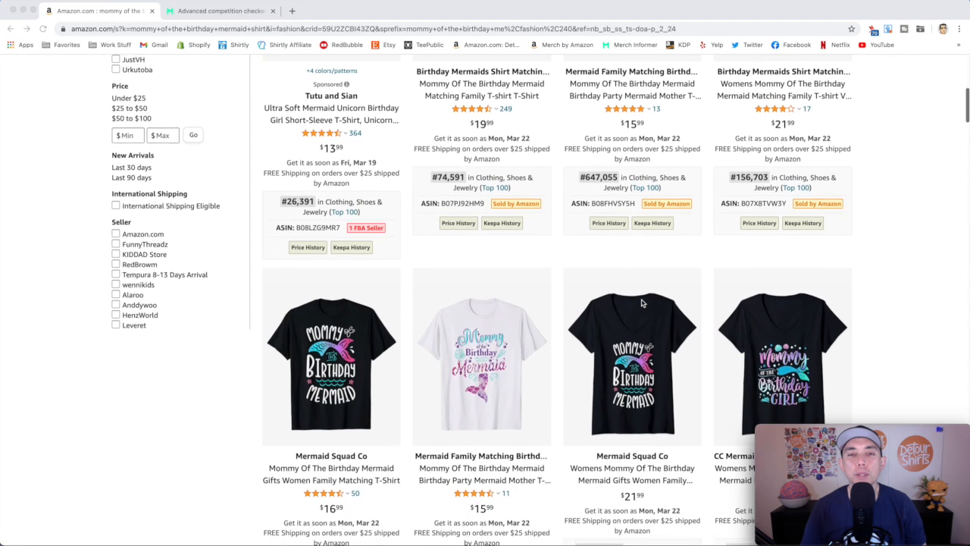
pyautogui.scroll(-5, 643, 303)
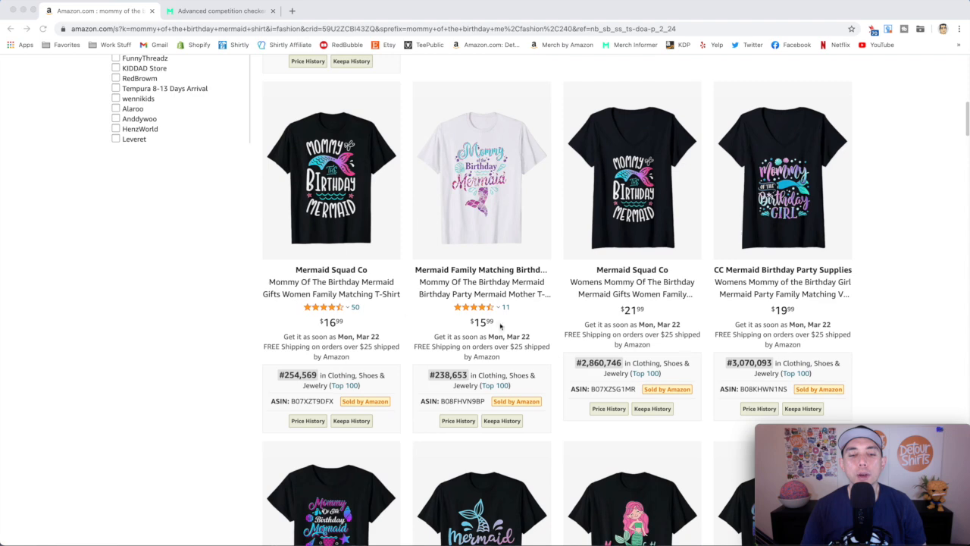
# Examine the designs, reviews and sales ranks in the lower rows of Amazon's birthday mermaid shirt results
pyautogui.scroll(-10, 632, 330)
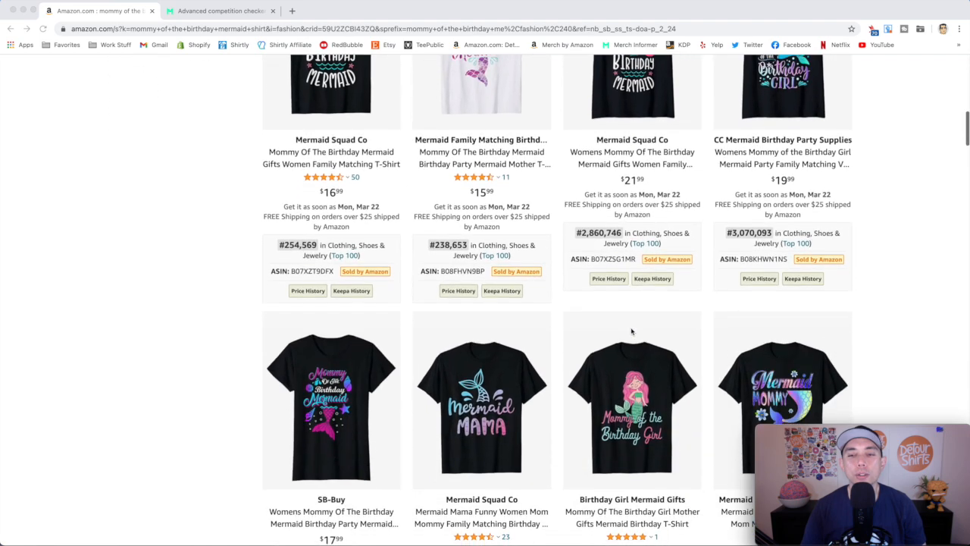
pyautogui.scroll(-10, 632, 331)
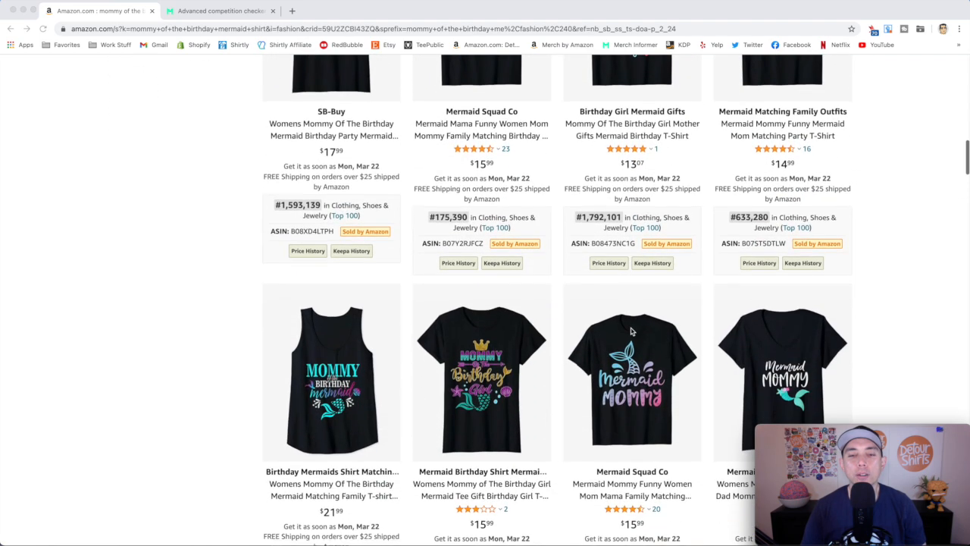
pyautogui.scroll(20, 632, 331)
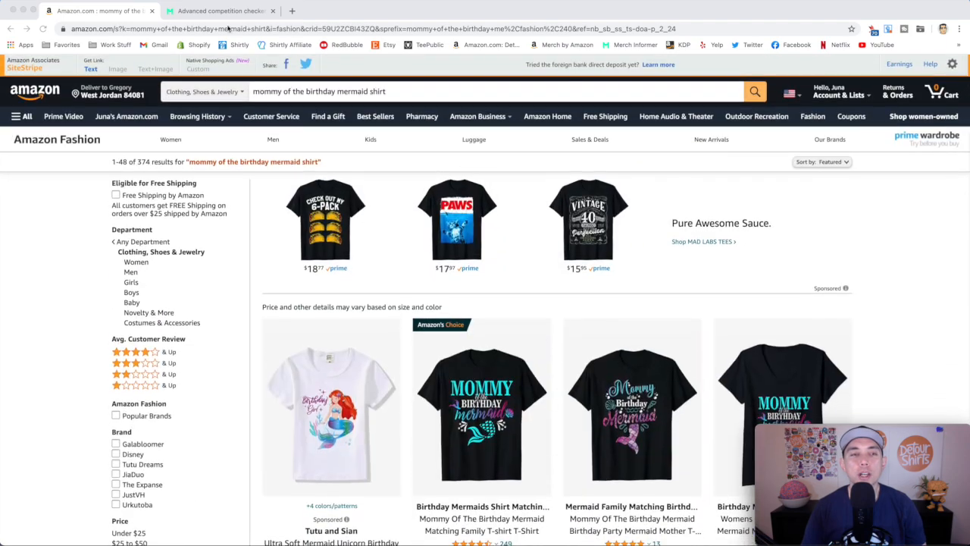
# Review Merch Informer's competition check for "mommy of the birthday mermaid" and compare it with the first rows of the Amazon results
pyautogui.click(218, 11)
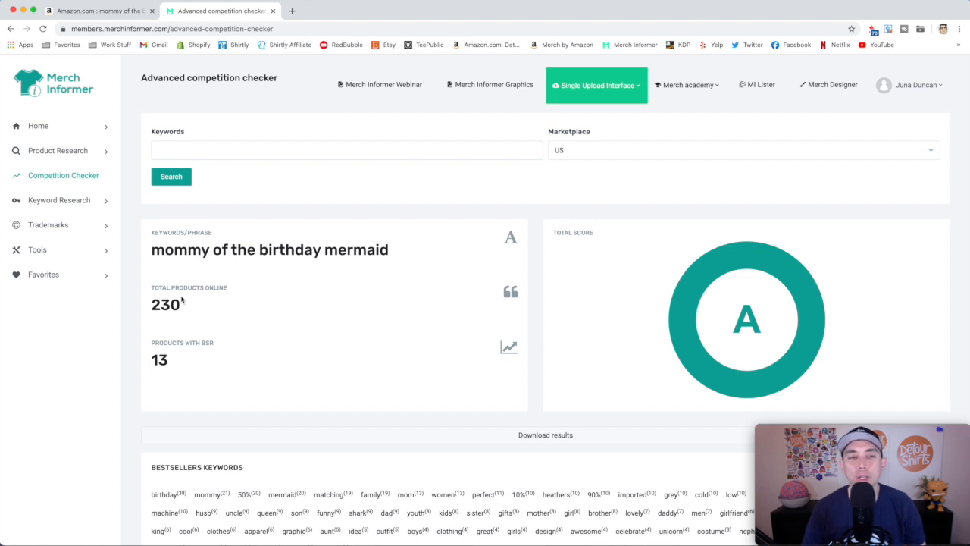
pyautogui.click(106, 13)
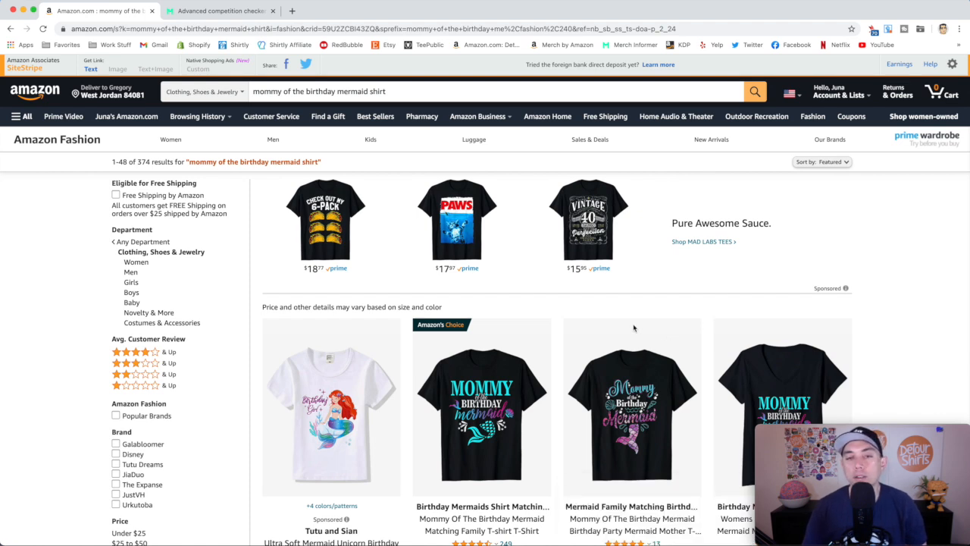
pyautogui.scroll(-1, 646, 282)
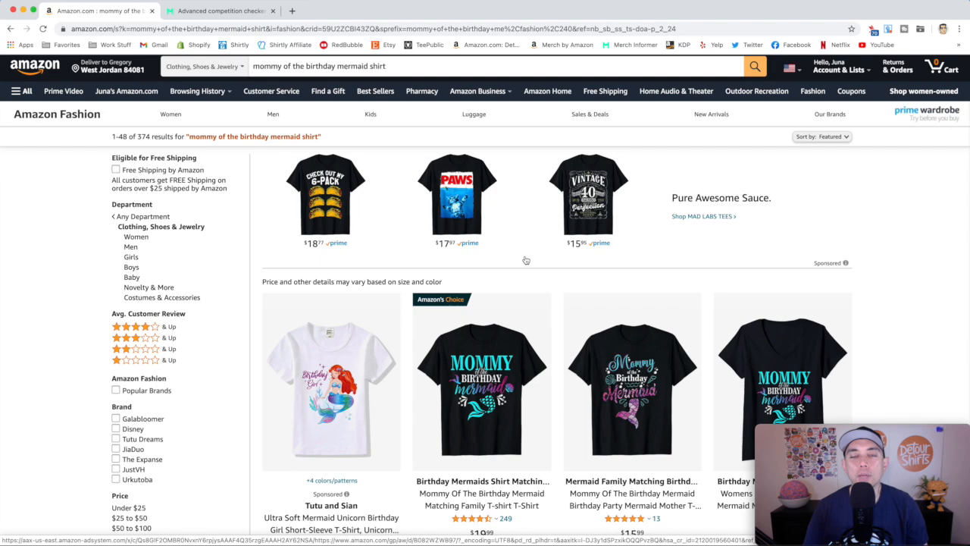
pyautogui.scroll(-4, 526, 260)
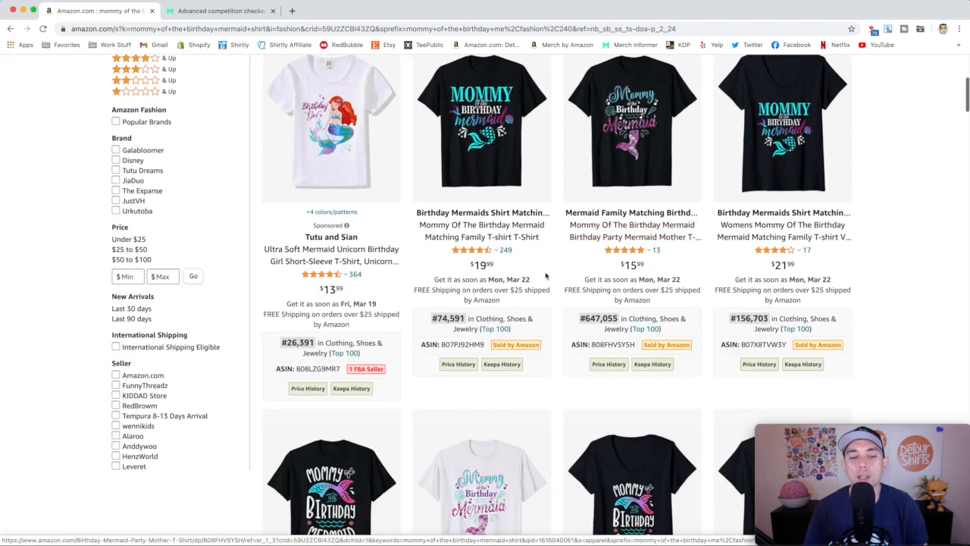
pyautogui.scroll(-3, 536, 275)
pyautogui.scroll(7, 576, 303)
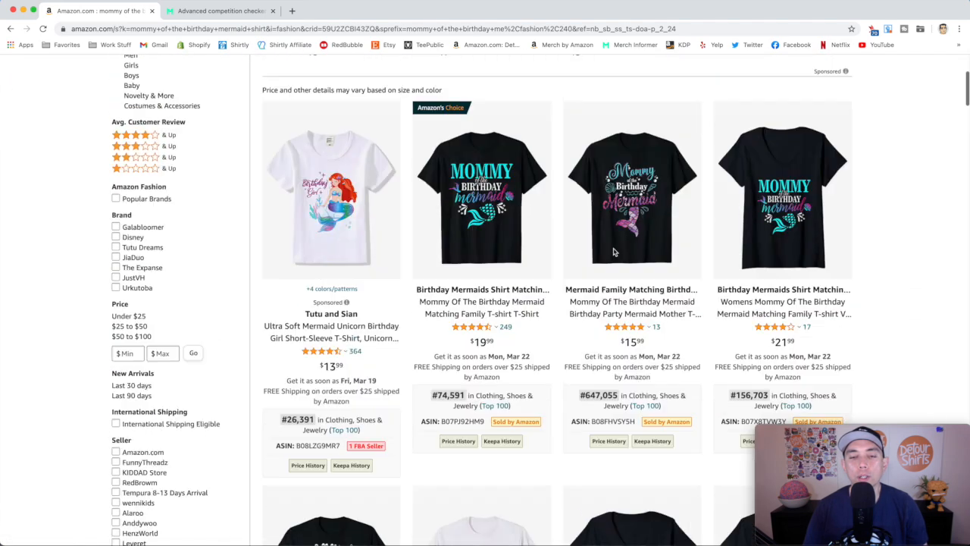
pyautogui.scroll(-2, 665, 261)
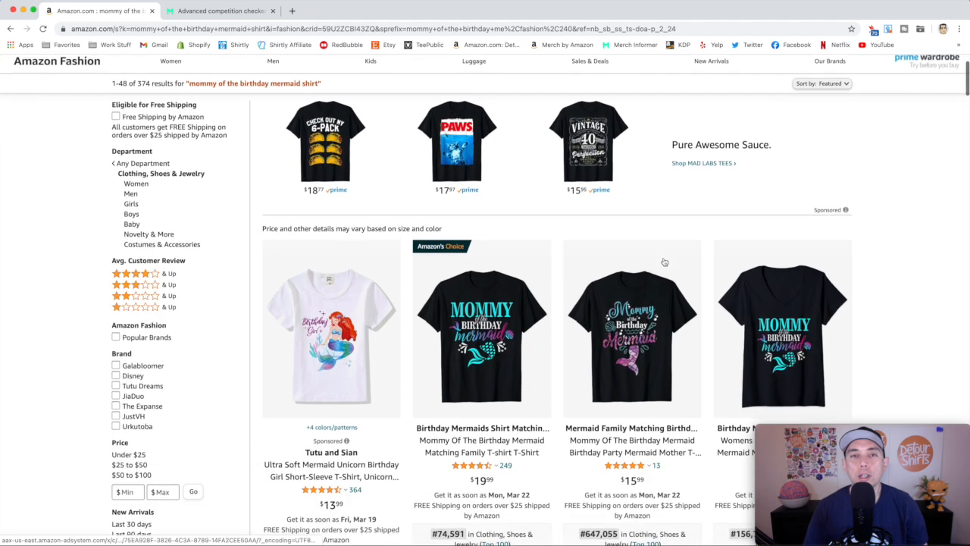